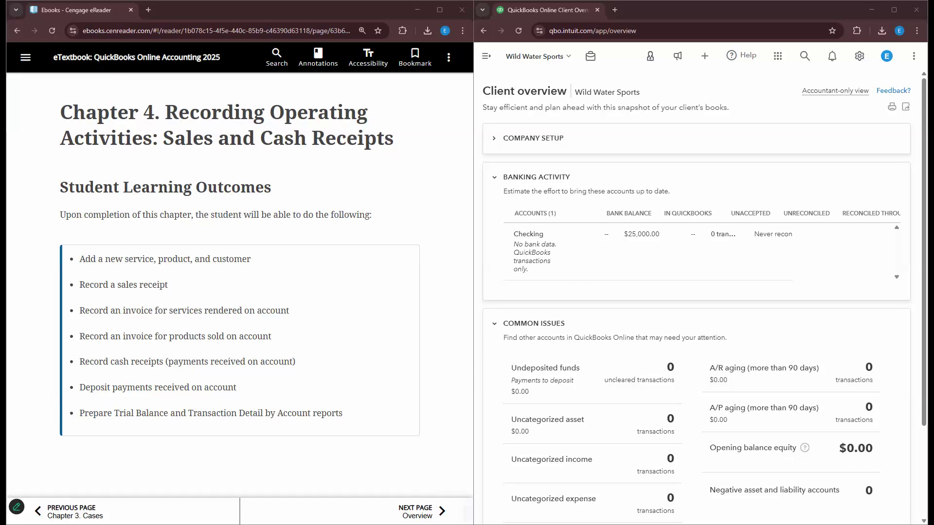
# - Page forward in Chapter 4 past the Overview to the Services, Products, and Customers section
pyautogui.click(413, 506)
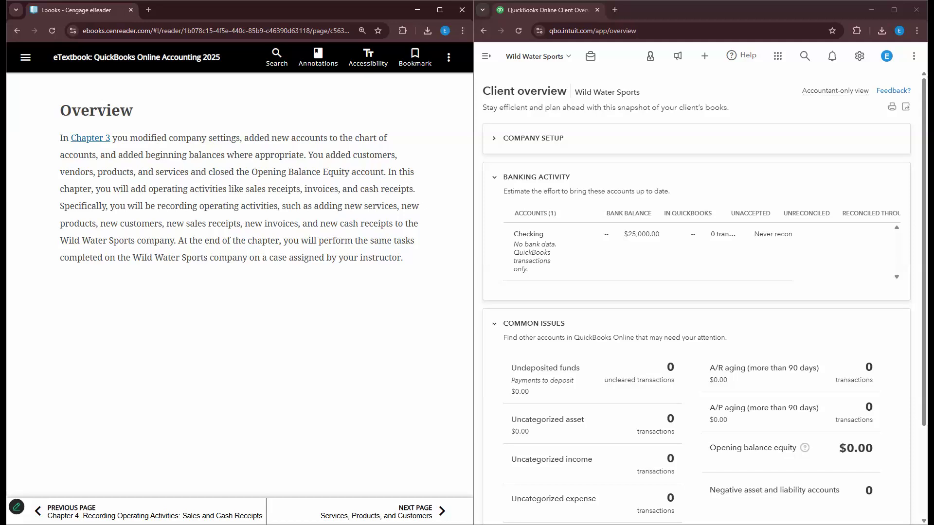
pyautogui.click(374, 511)
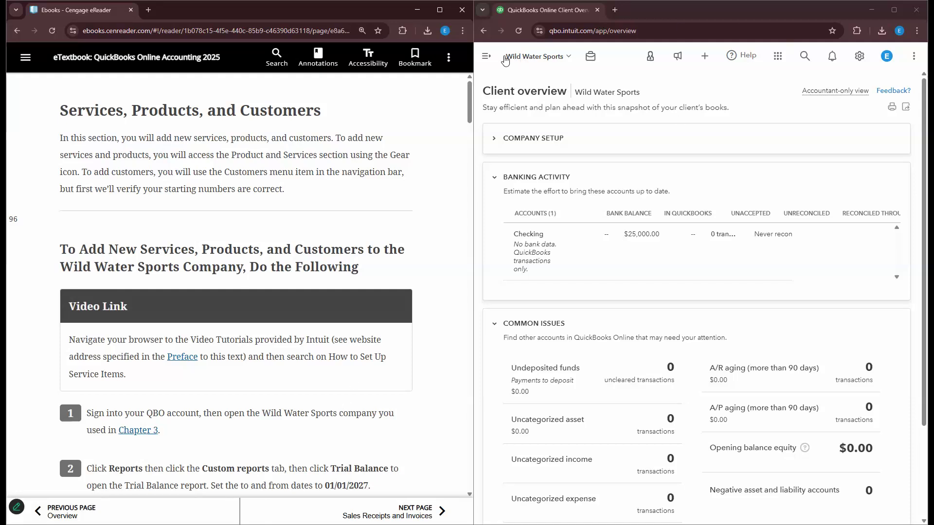
# - Look through the settings menu, left navigation list and help panel
pyautogui.click(859, 65)
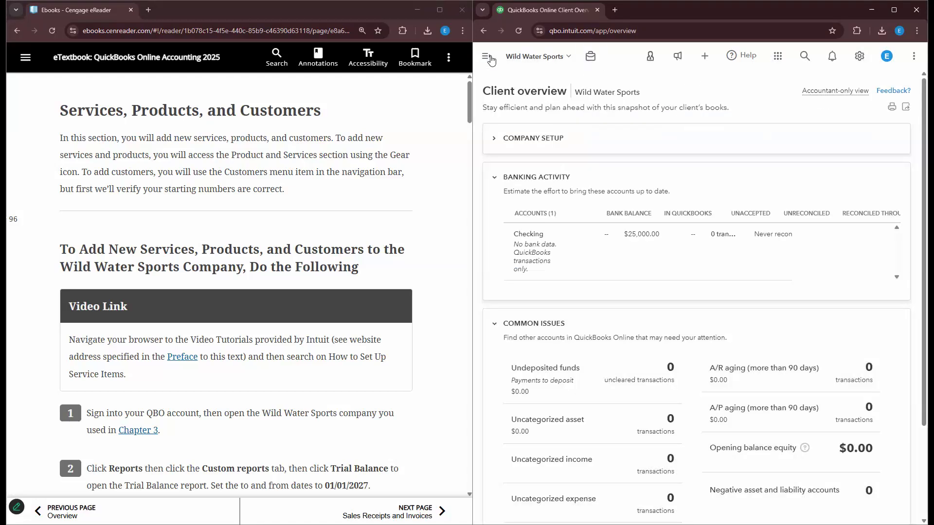
pyautogui.click(486, 56)
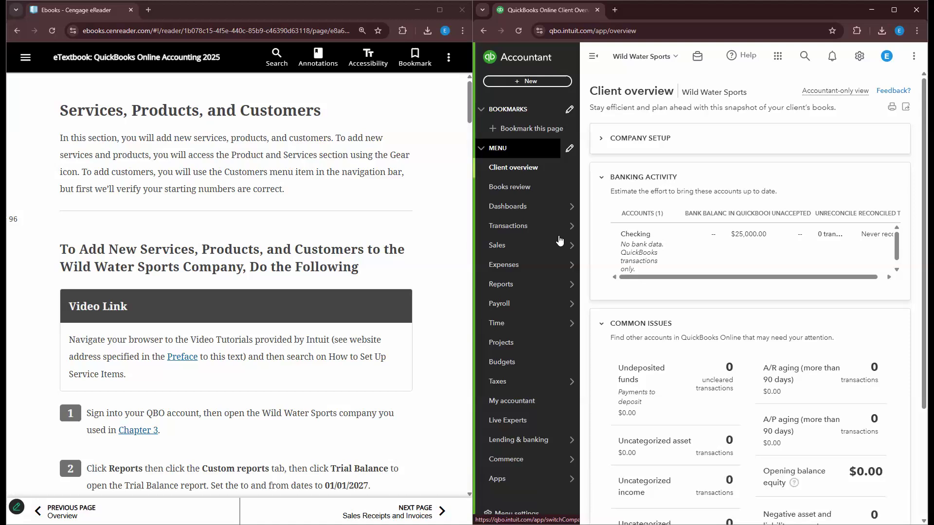
pyautogui.moveTo(561, 247)
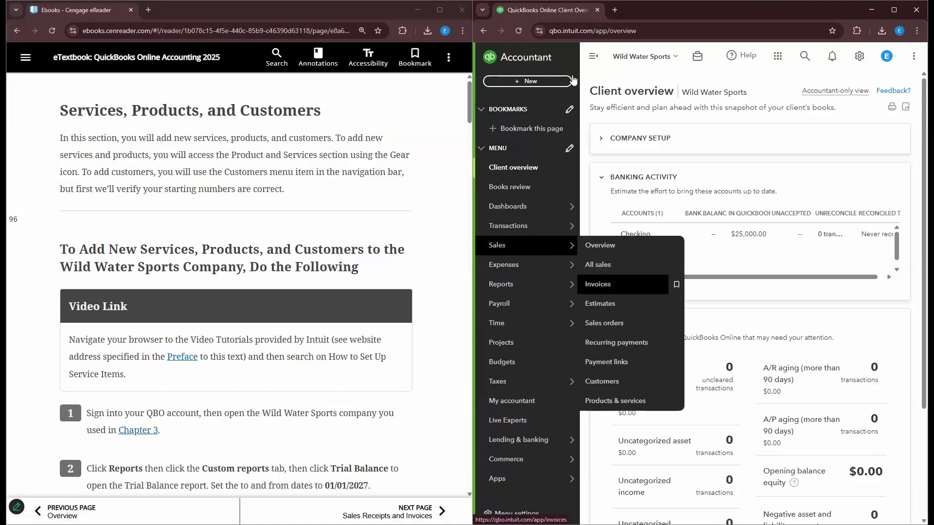
pyautogui.click(593, 56)
pyautogui.click(740, 57)
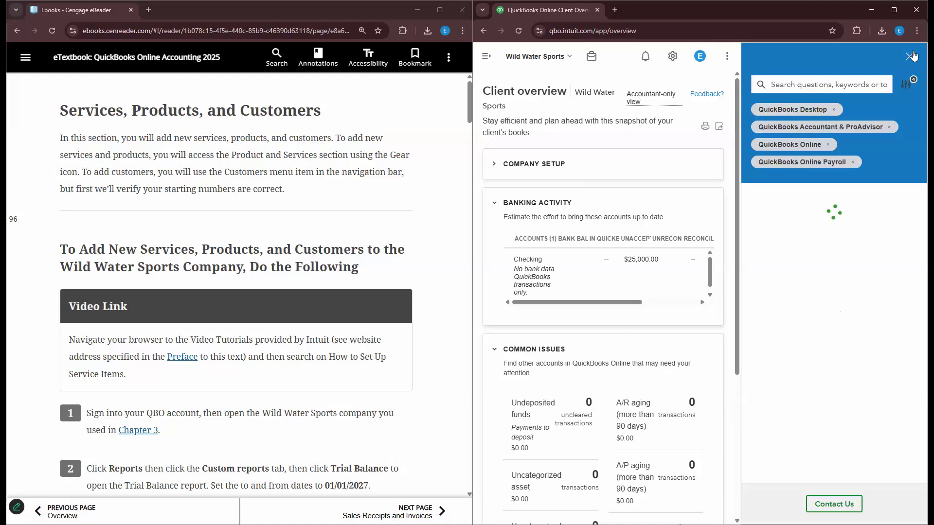
pyautogui.click(909, 57)
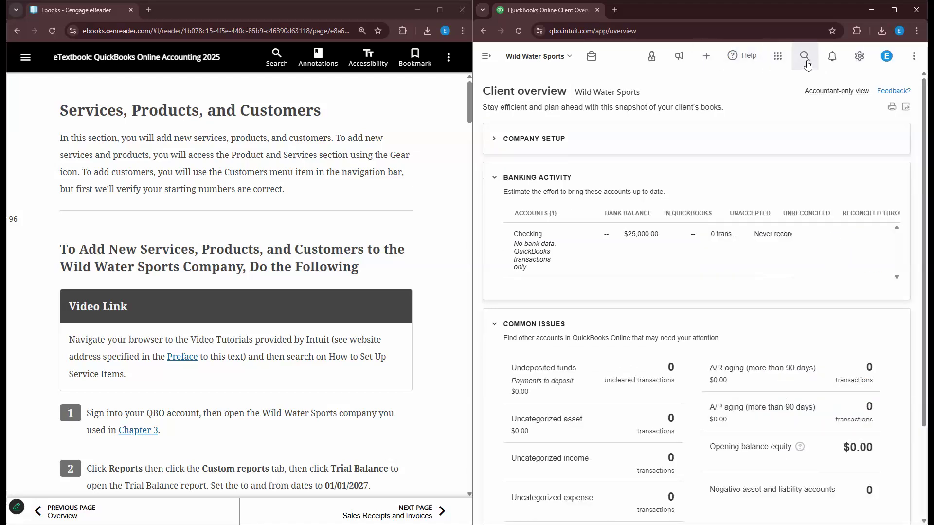
# - Show the Products & services list with its 6 items, including two Malibu boats
pyautogui.click(858, 61)
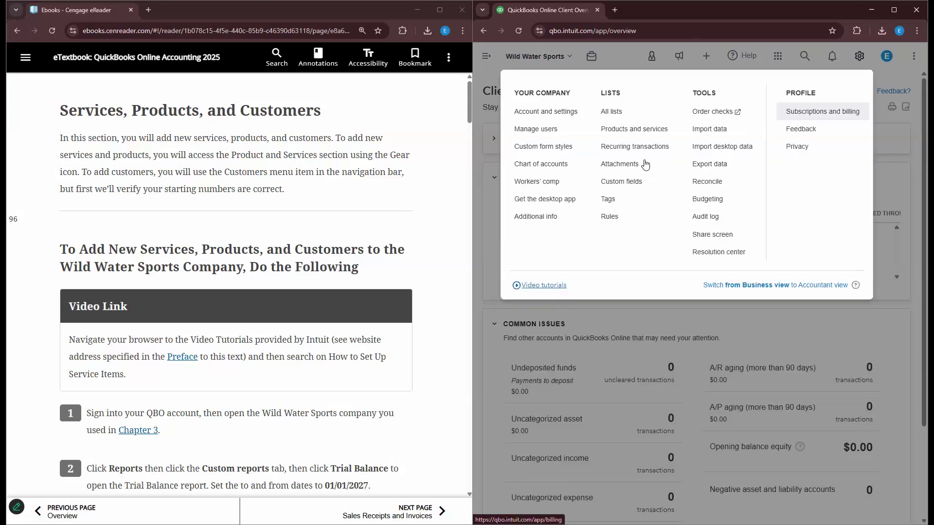
pyautogui.click(652, 133)
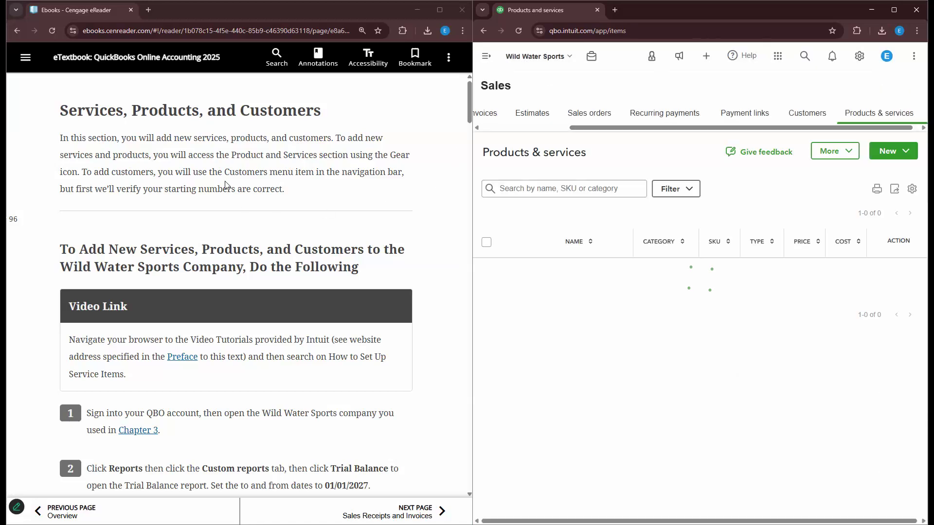
pyautogui.click(488, 59)
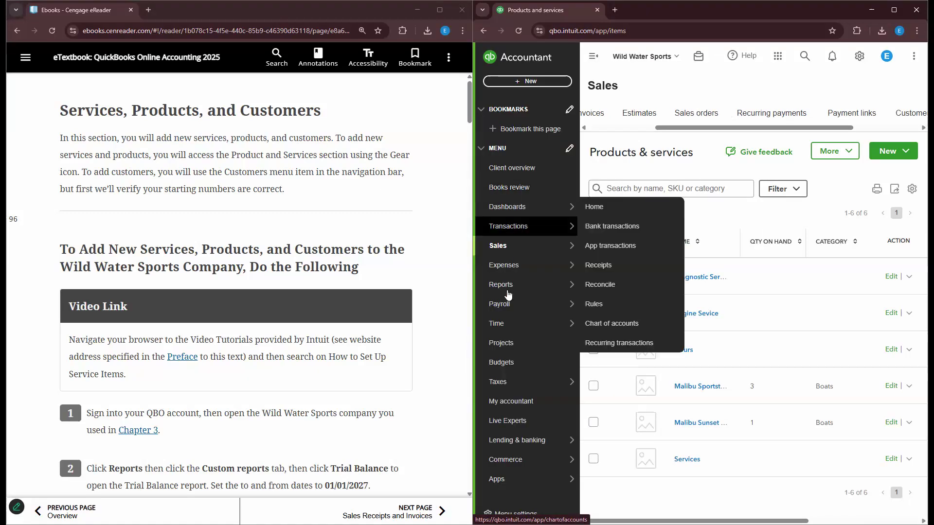
pyautogui.moveTo(521, 268)
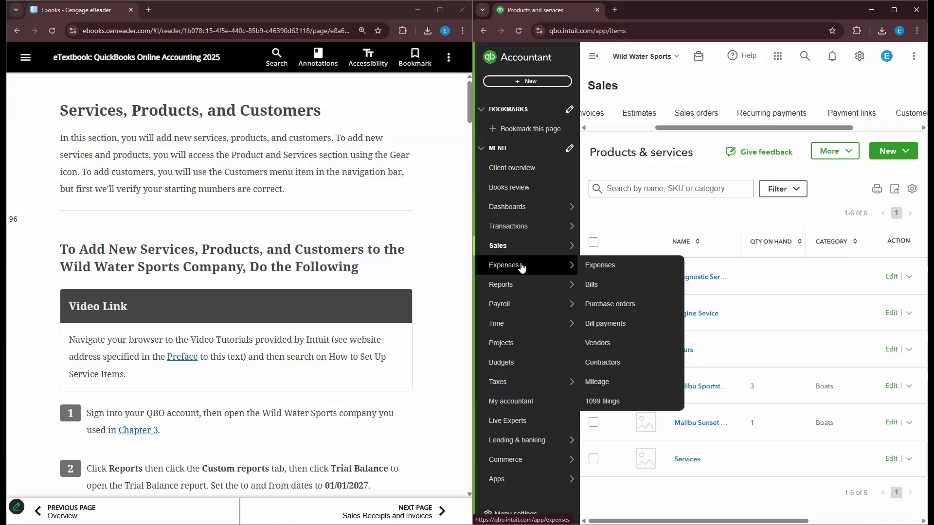
pyautogui.moveTo(525, 252)
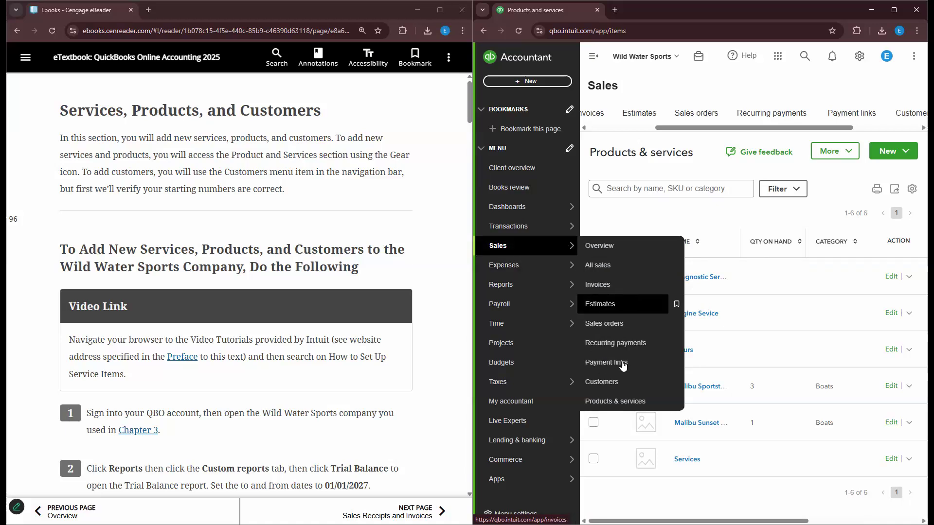
pyautogui.click(593, 56)
# - Scroll the eBook to Figure 4.1, the January 1, 2027 trial balance totaling $322,800.00
pyautogui.scroll(-2, 199, 287)
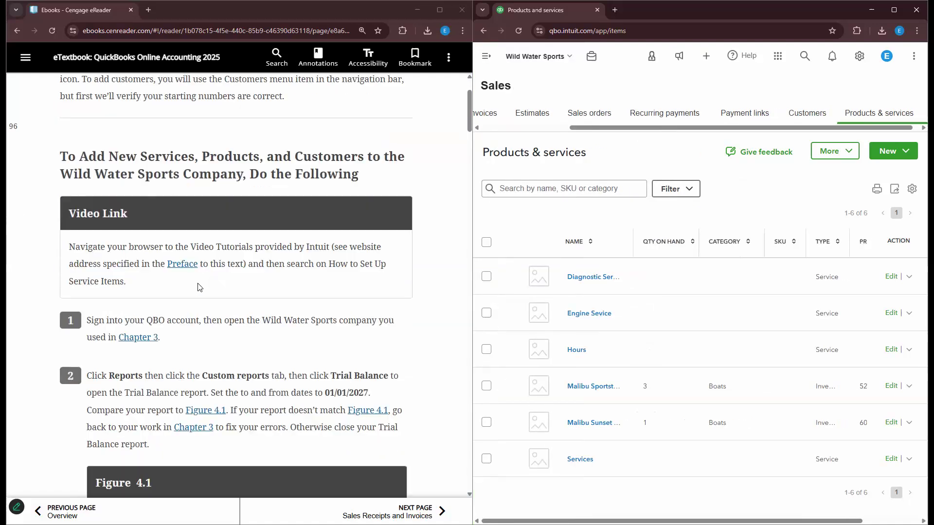
pyautogui.scroll(-1, 198, 287)
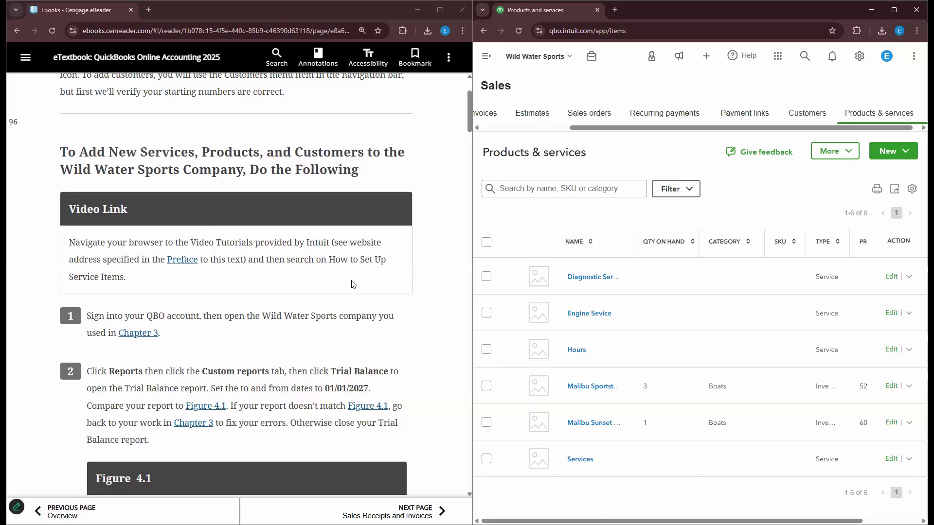
pyautogui.scroll(-3, 354, 285)
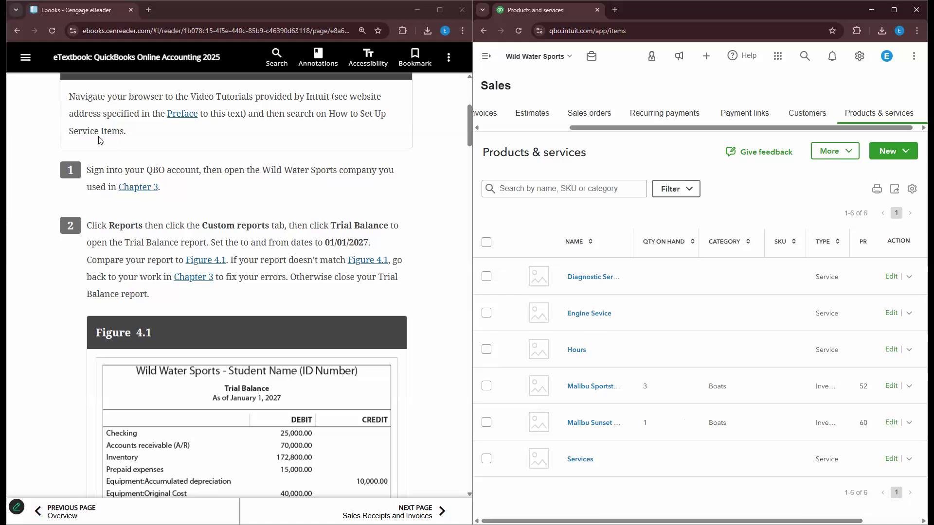
pyautogui.scroll(-2, 340, 98)
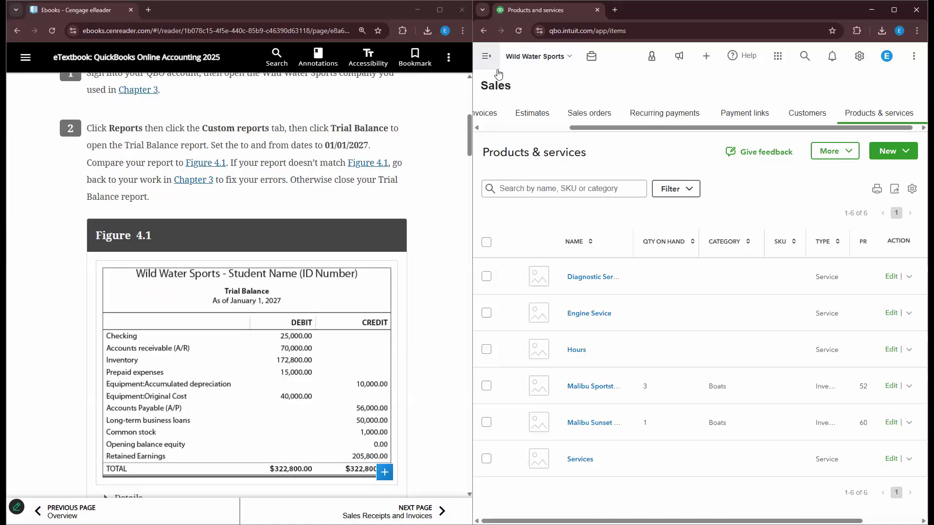
pyautogui.click(486, 56)
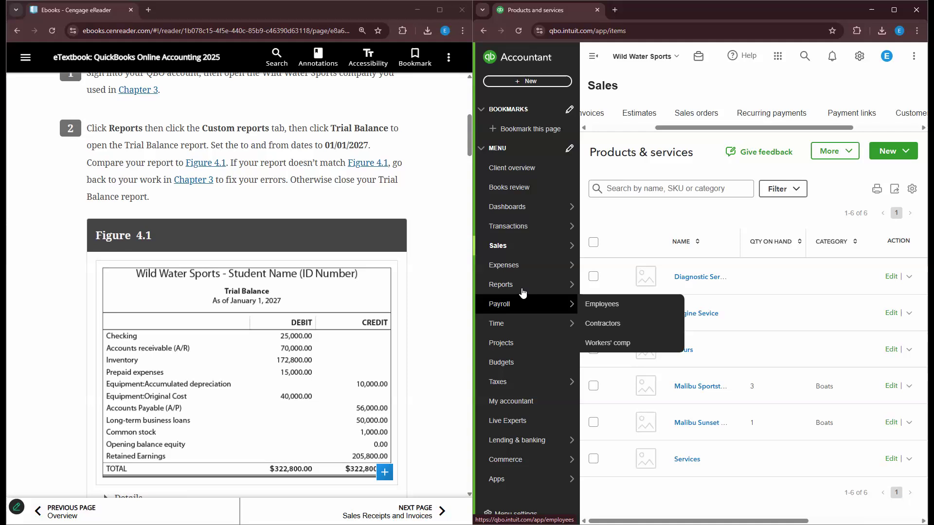
# - Open the saved Trial Balance custom report as of 01/01/2027 and zoom in to compare totals
pyautogui.moveTo(523, 292)
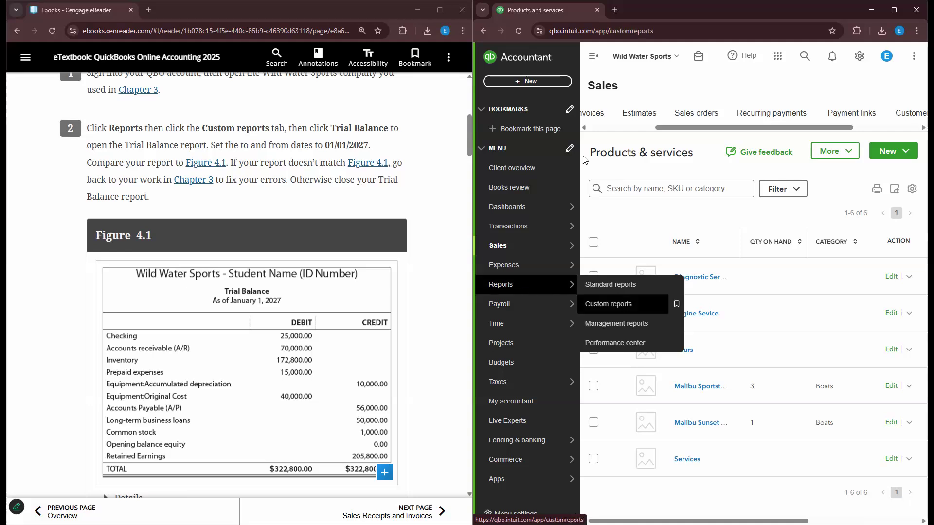
pyautogui.click(624, 304)
pyautogui.click(591, 57)
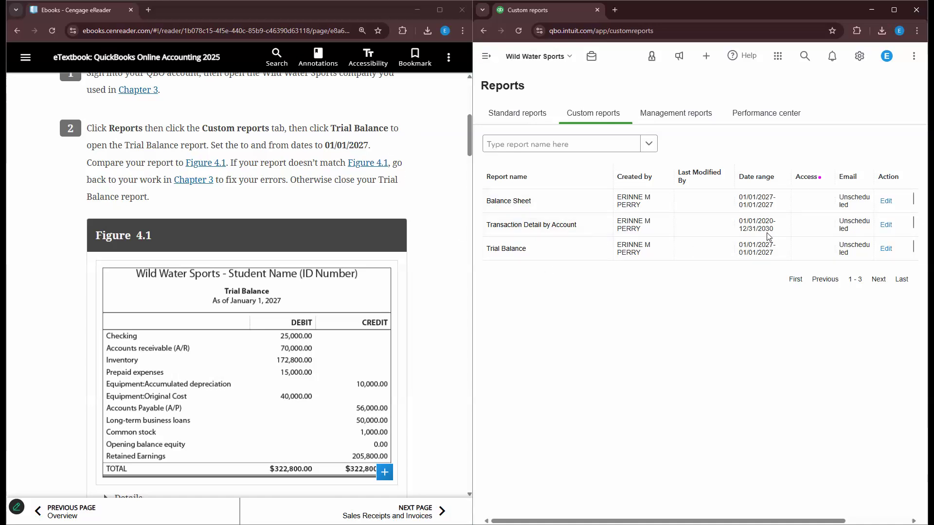
pyautogui.moveTo(512, 249); pyautogui.dragTo(517, 251)
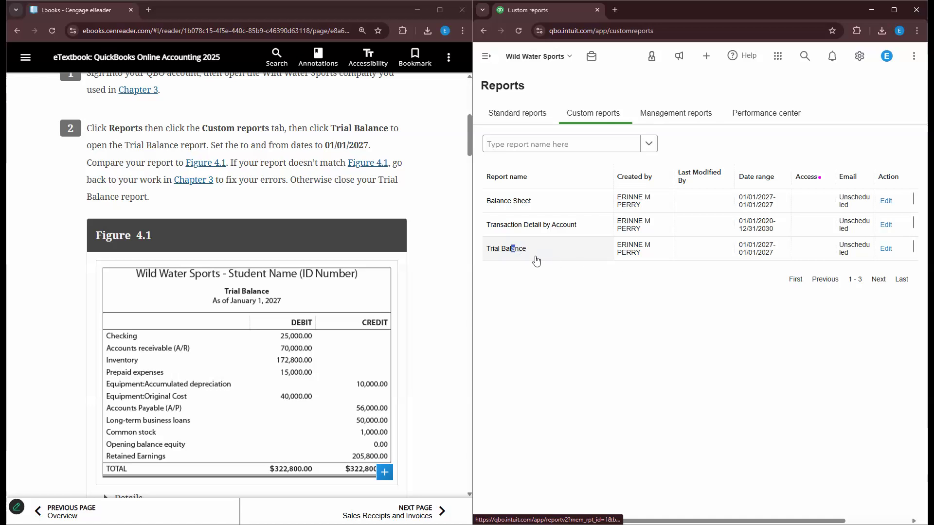
pyautogui.click(518, 252)
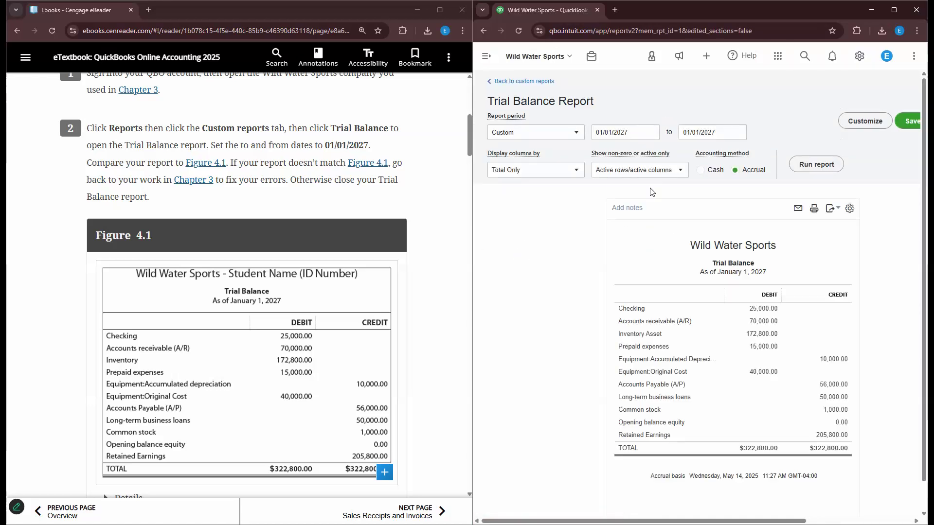
pyautogui.scroll(-1, 685, 332)
pyautogui.scroll(1, 701, 399)
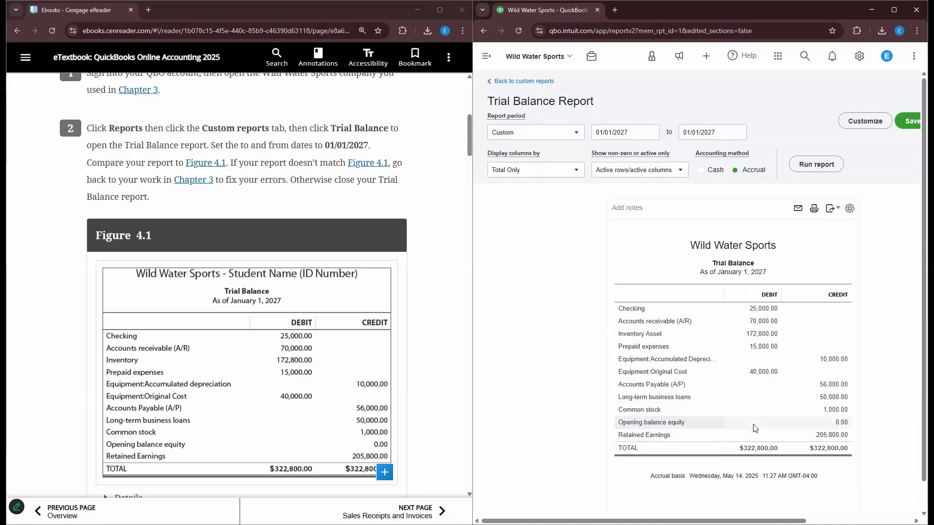
pyautogui.hotkey('ctrl', '+')
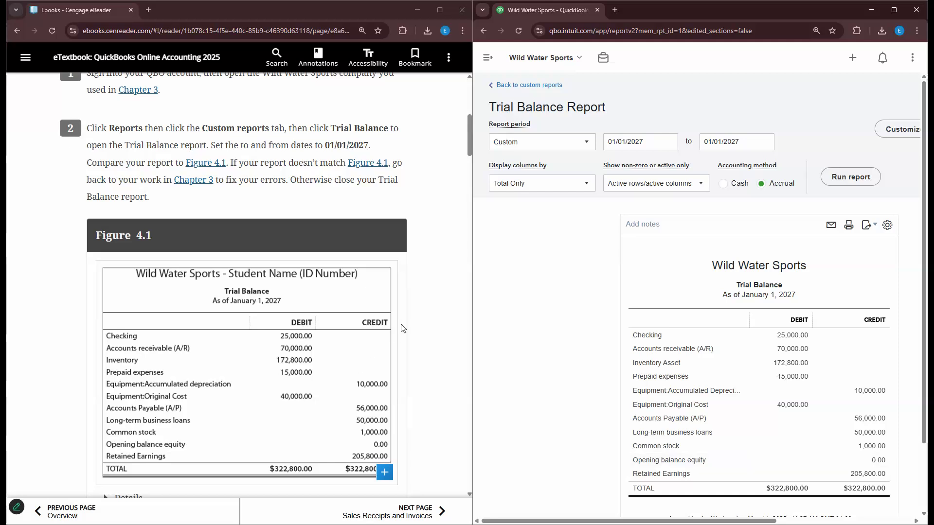
pyautogui.scroll(-6, 402, 328)
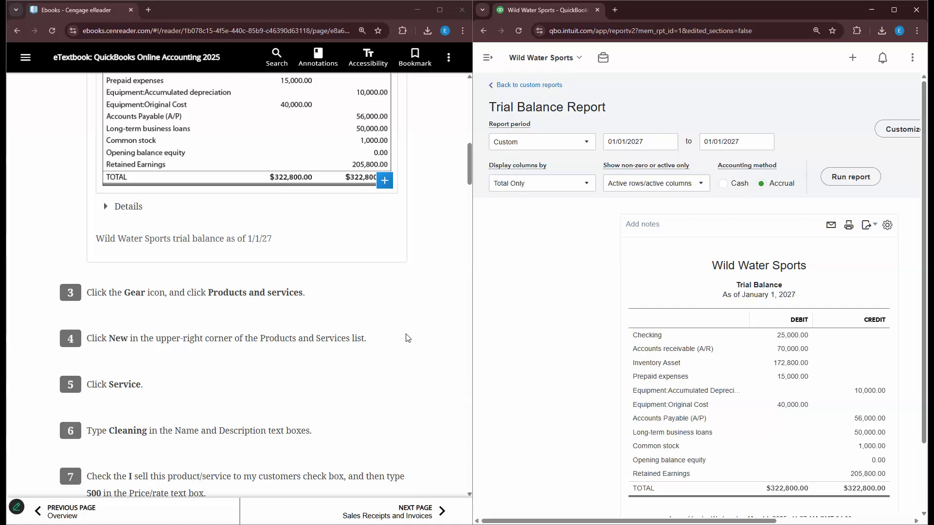
# - From Sales > Products & services, start a New item of type Service
pyautogui.click(488, 58)
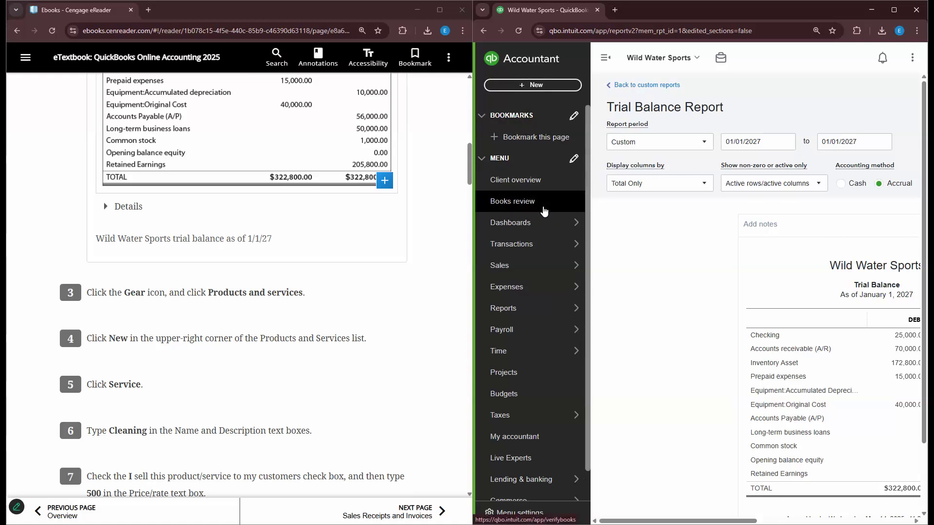
pyautogui.moveTo(538, 267)
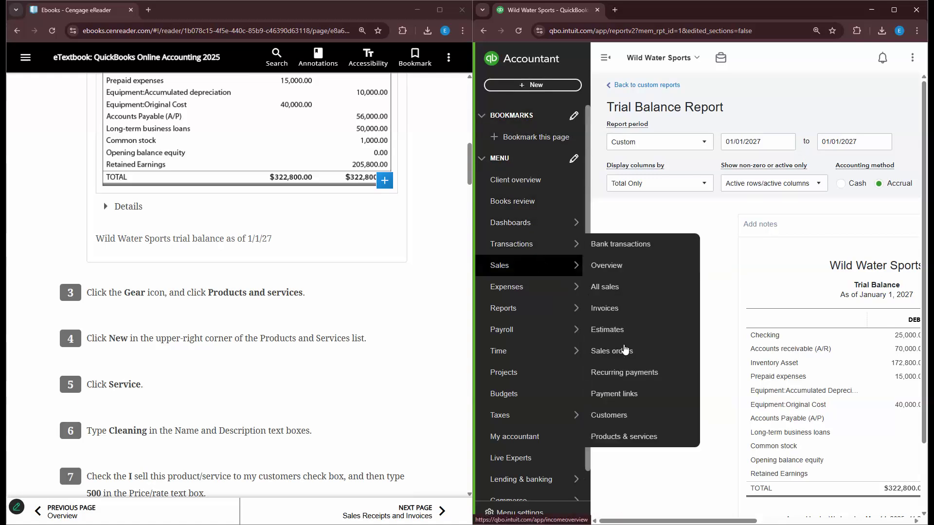
pyautogui.click(652, 445)
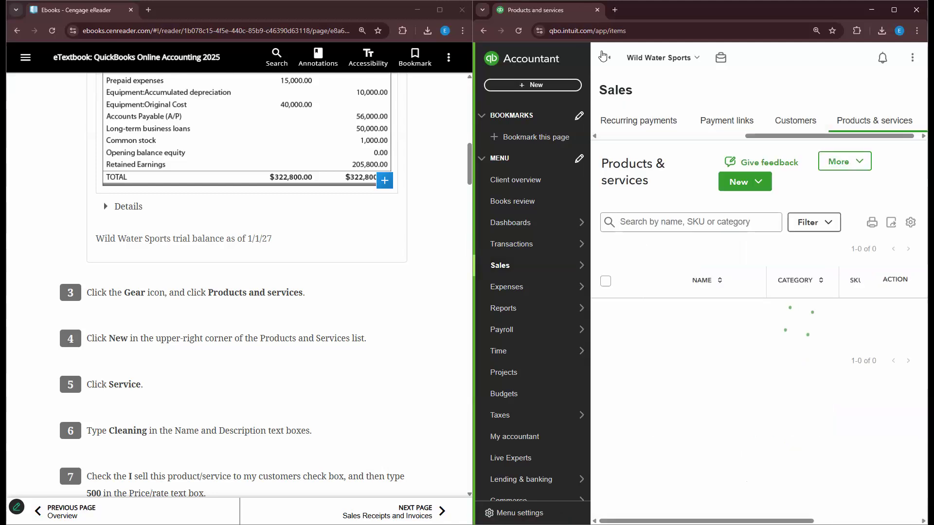
pyautogui.click(605, 59)
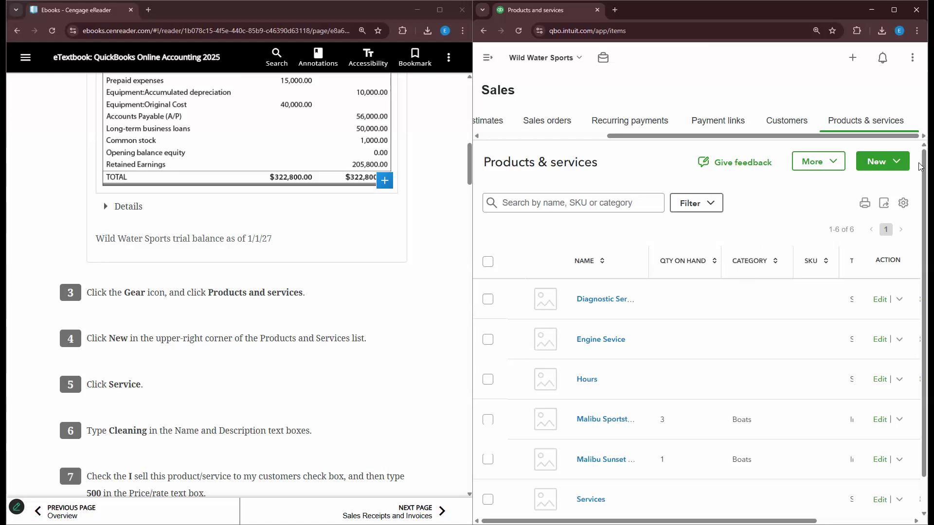
pyautogui.click(886, 165)
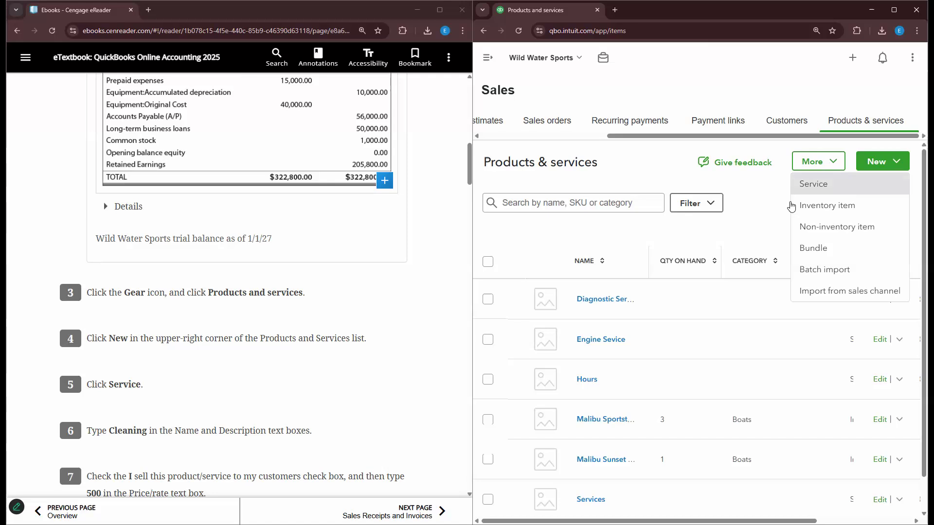
pyautogui.click(845, 189)
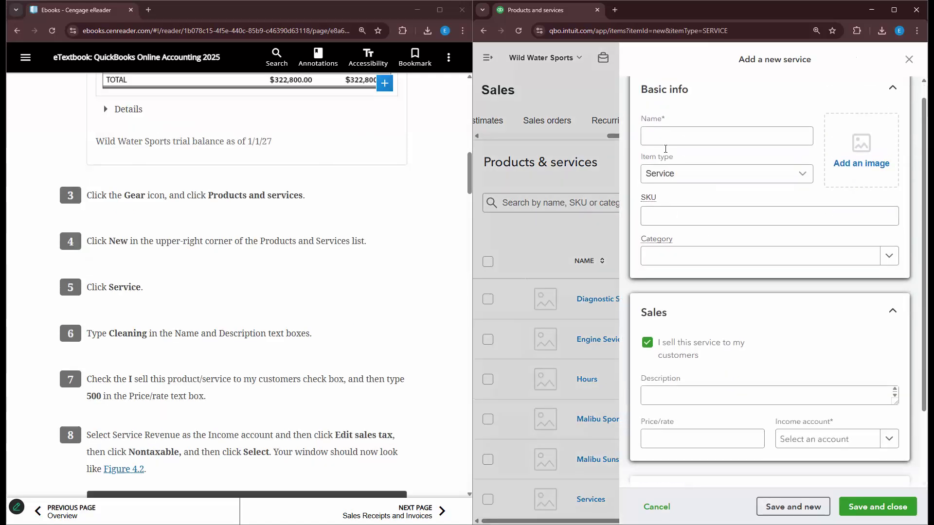
# - Enter Cleaning as both the new service's name and its description
pyautogui.scroll(-1, 333, 272)
pyautogui.click(689, 148)
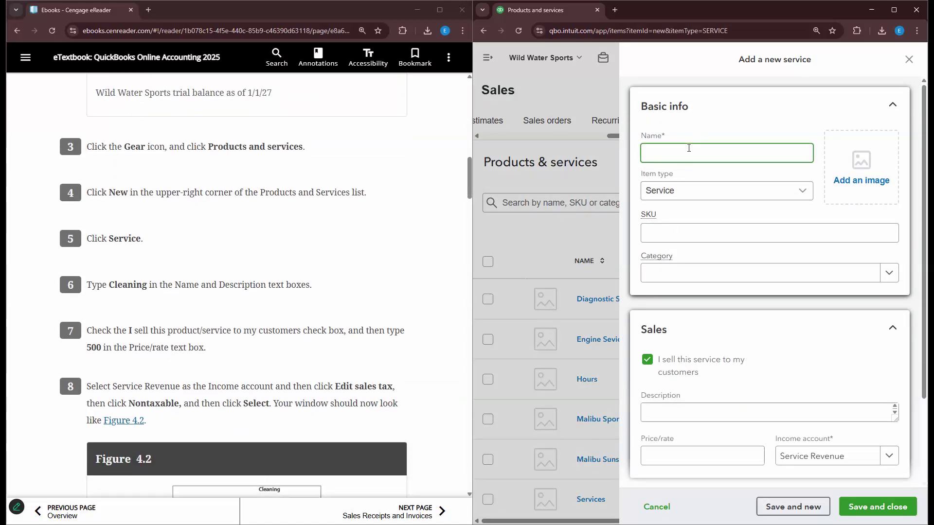
pyautogui.write('c')
pyautogui.press('BackSpace')
pyautogui.write('CV')
pyautogui.write('eaning')
pyautogui.scroll(-1, 147, 296)
pyautogui.scroll(-1, 147, 296)
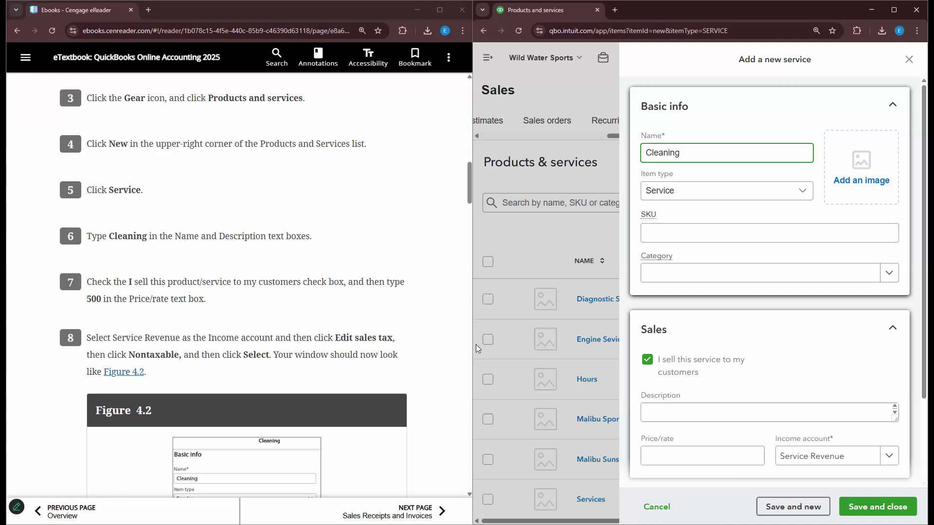
pyautogui.click(652, 415)
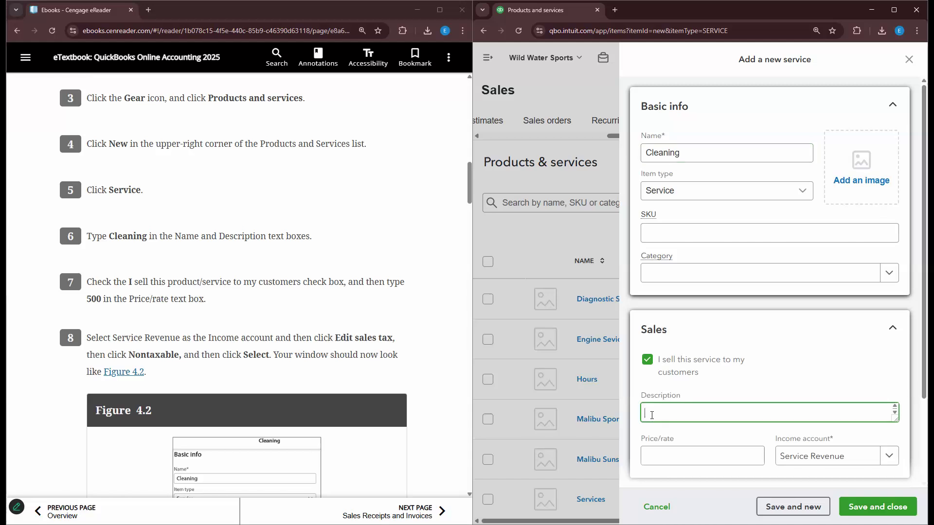
pyautogui.write('Cleaning')
pyautogui.click(154, 294)
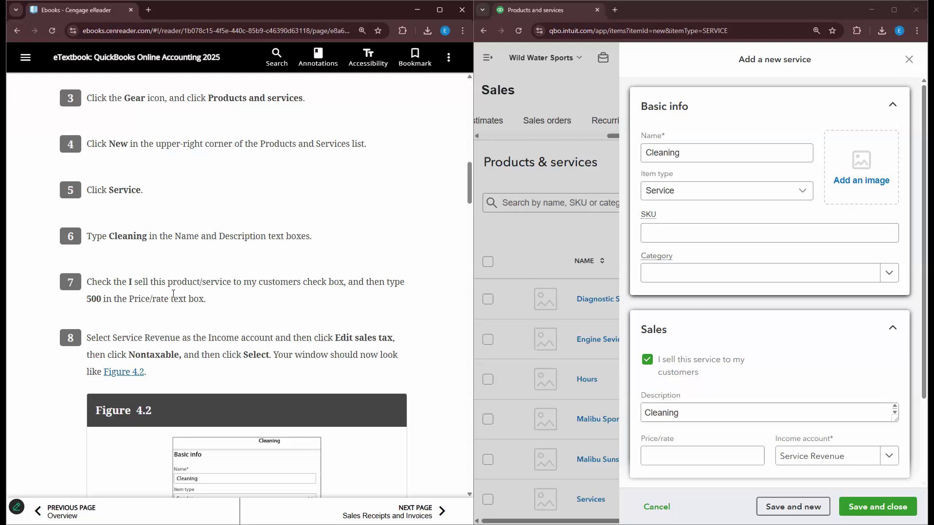
pyautogui.scroll(-1, 691, 351)
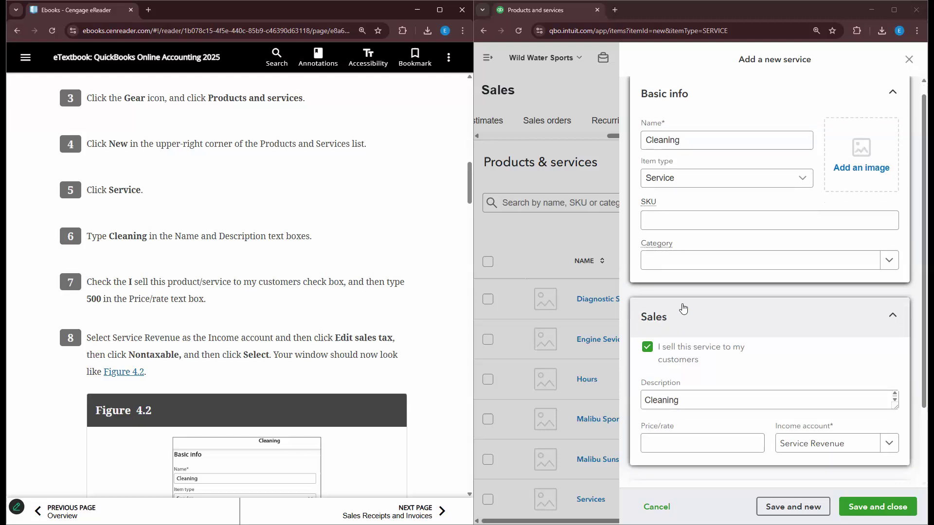
# - Set the price/rate to 500, keep Service Revenue as income account, and Save and new
pyautogui.click(692, 411)
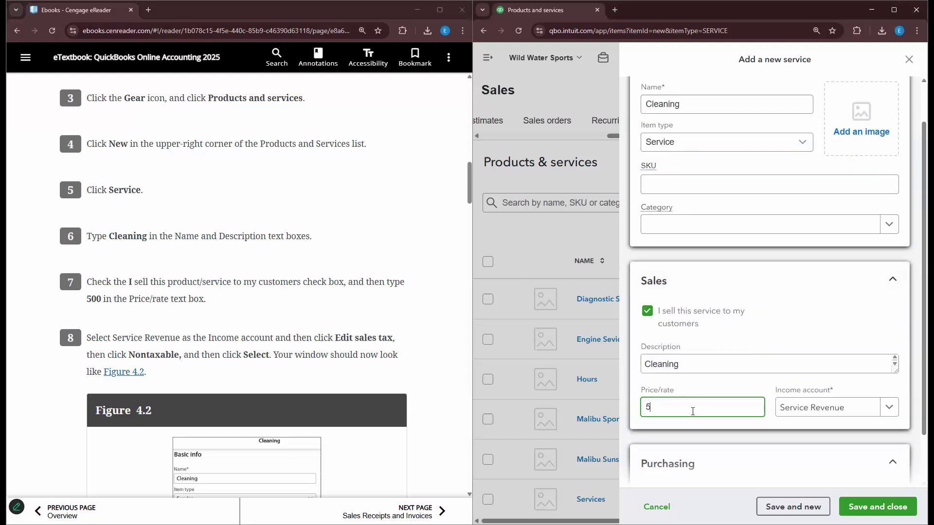
pyautogui.scroll(-3, 338, 342)
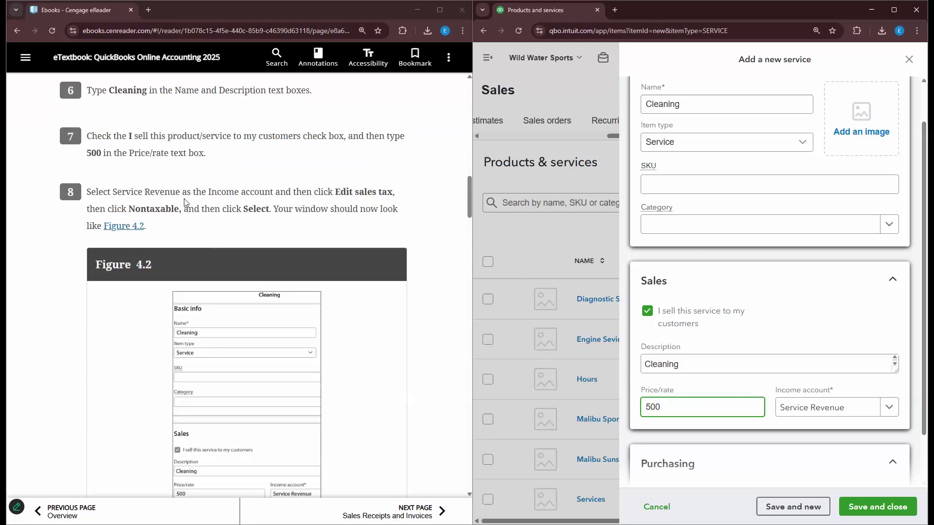
pyautogui.scroll(-1, 232, 171)
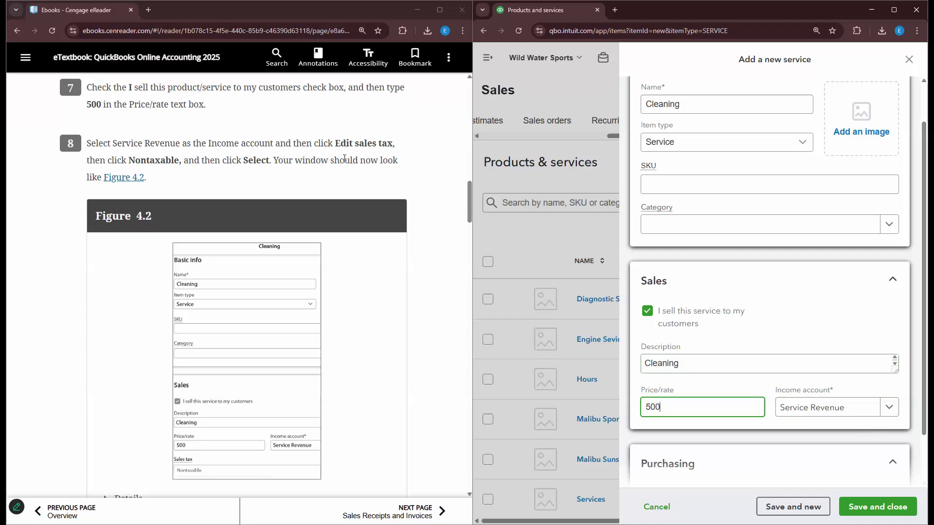
pyautogui.scroll(-1, 344, 159)
pyautogui.scroll(1, 706, 375)
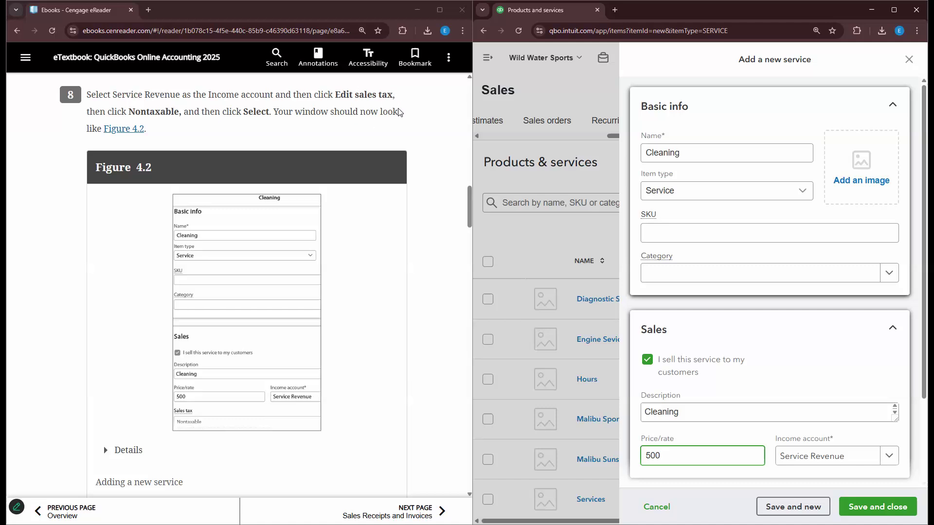
pyautogui.scroll(-2, 805, 357)
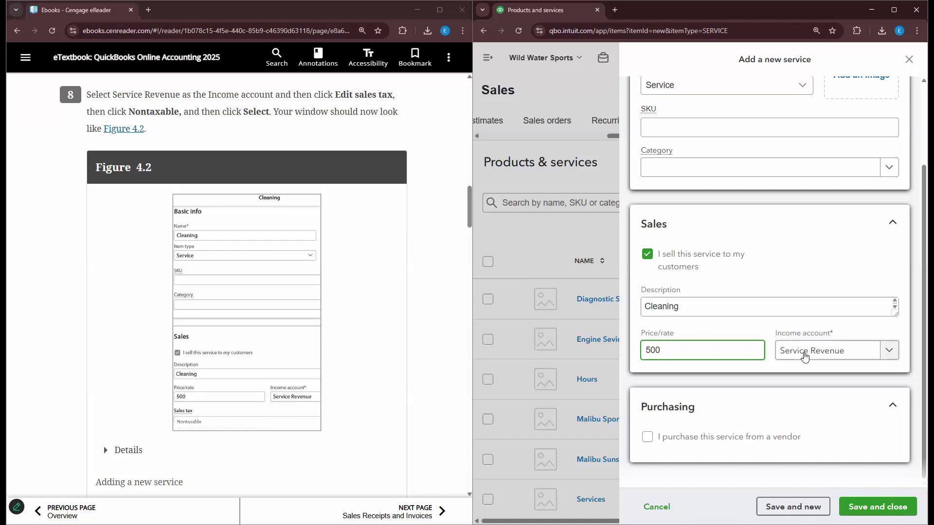
pyautogui.scroll(-1, 337, 235)
pyautogui.scroll(-6, 338, 235)
pyautogui.click(813, 508)
pyautogui.scroll(2, 214, 316)
pyautogui.scroll(-3, 210, 340)
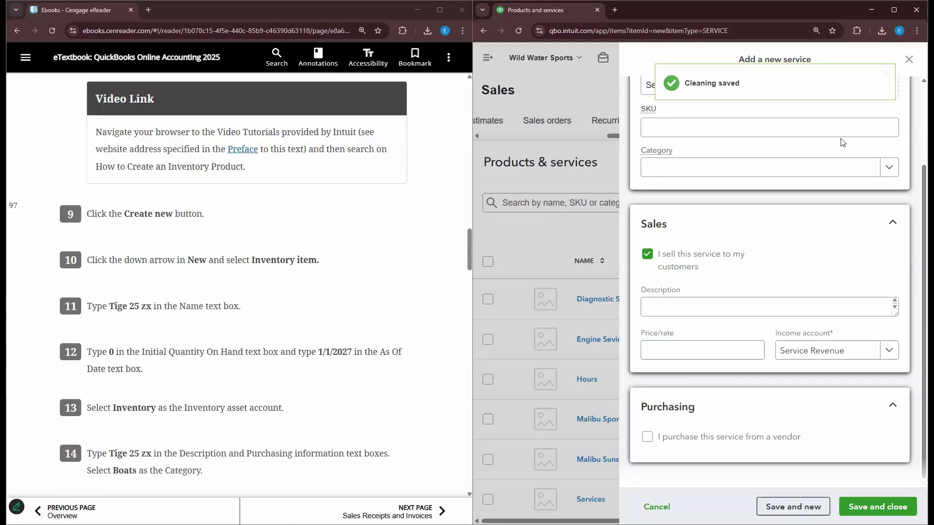
pyautogui.scroll(3, 378, 335)
pyautogui.scroll(-2, 377, 328)
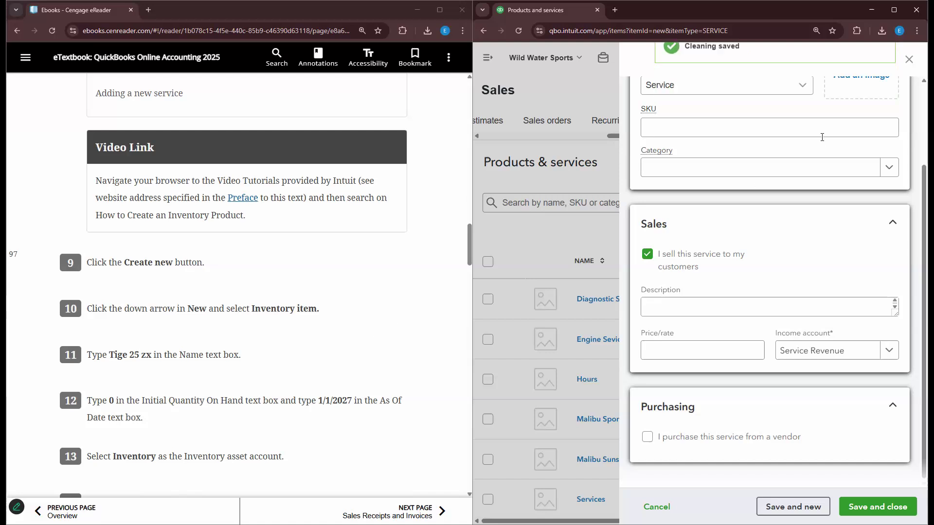
pyautogui.scroll(2, 822, 137)
# - Switch the item type to Inventory item and name it Tige 25 zx
pyautogui.click(778, 190)
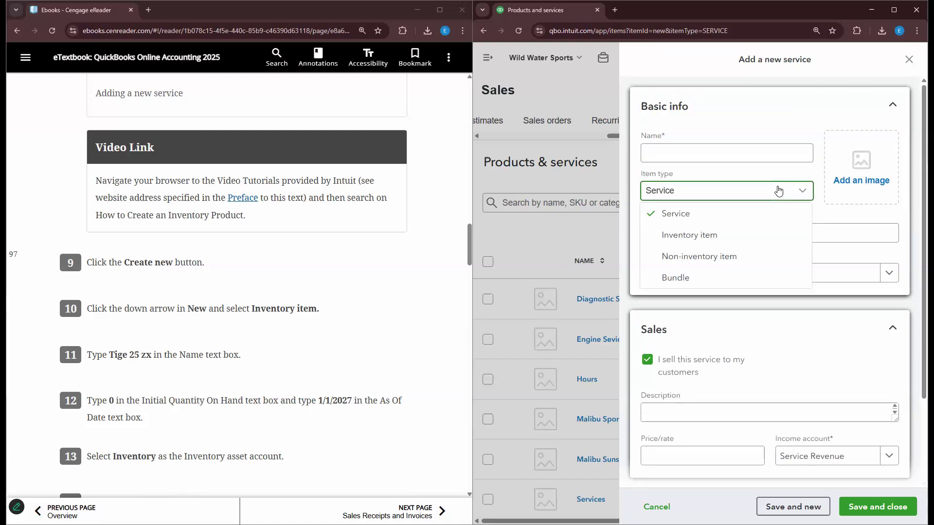
pyautogui.click(734, 236)
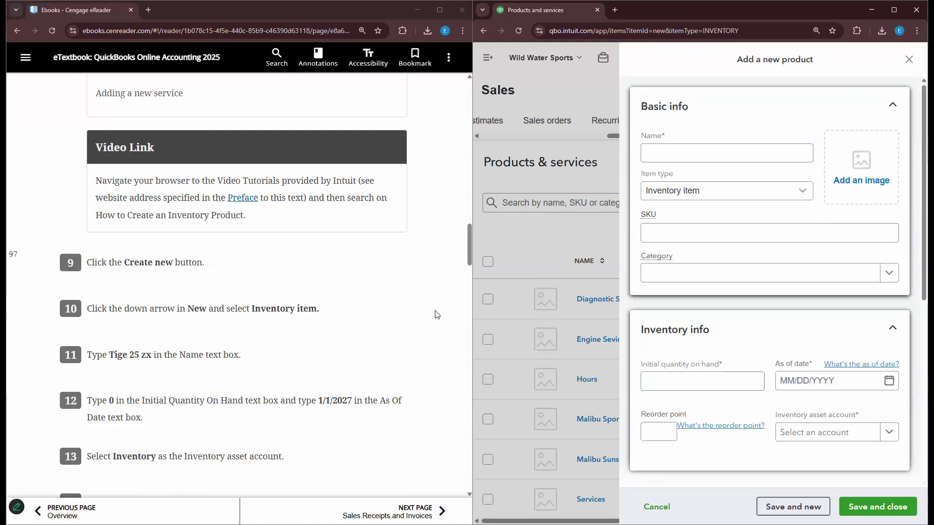
pyautogui.click(651, 151)
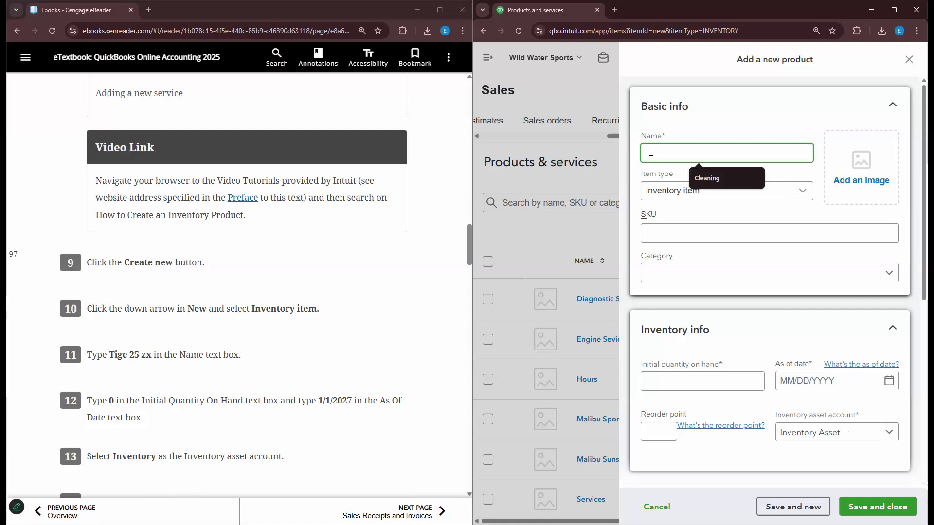
pyautogui.write('Tige 25 z')
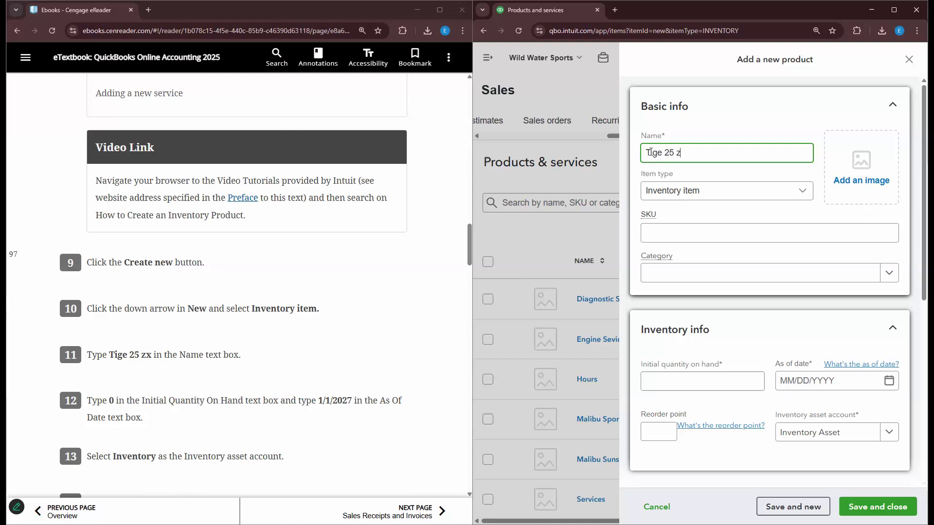
pyautogui.write('x')
pyautogui.scroll(-1, 284, 341)
pyautogui.scroll(-1, 214, 342)
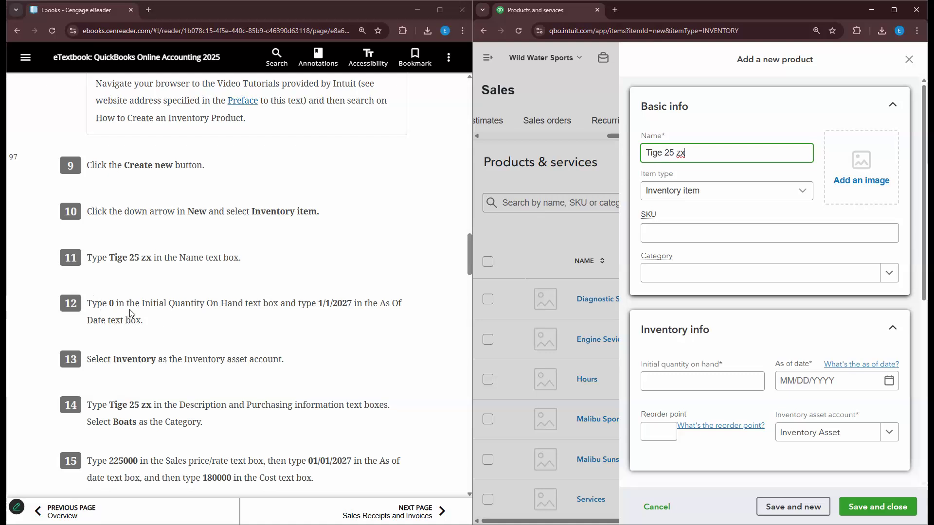
# - Set 0 quantity on hand as of 01/01/2027 with Inventory Asset as the asset account
pyautogui.click(698, 383)
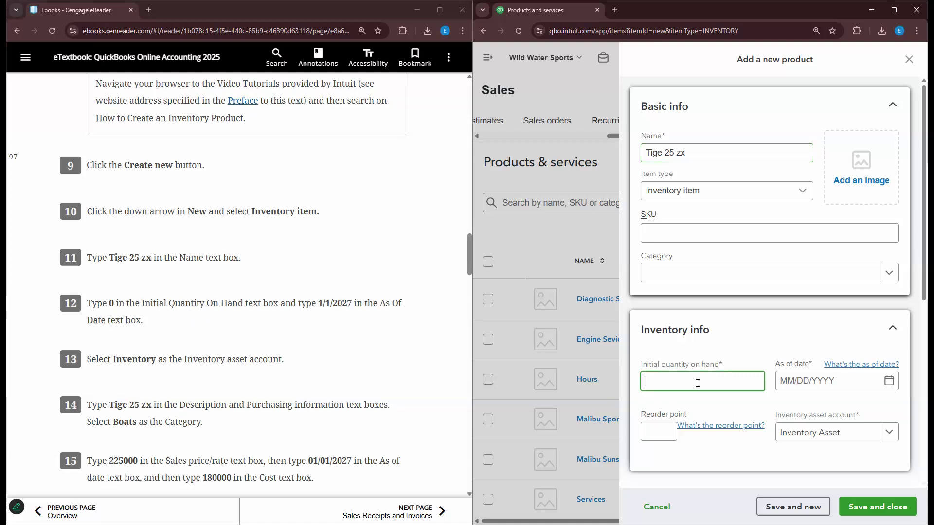
pyautogui.write('0')
pyautogui.click(857, 379)
pyautogui.write('01/01')
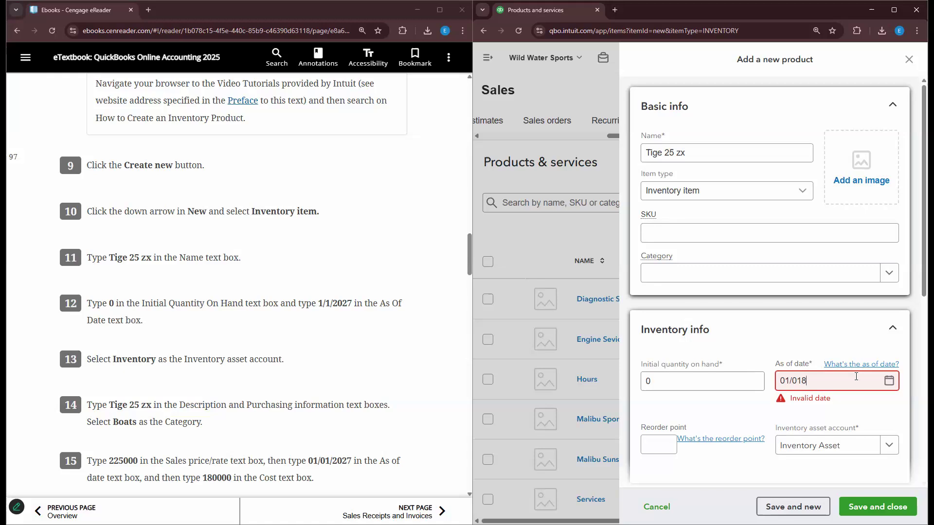
pyautogui.write('/2027')
pyautogui.scroll(-1, 296, 324)
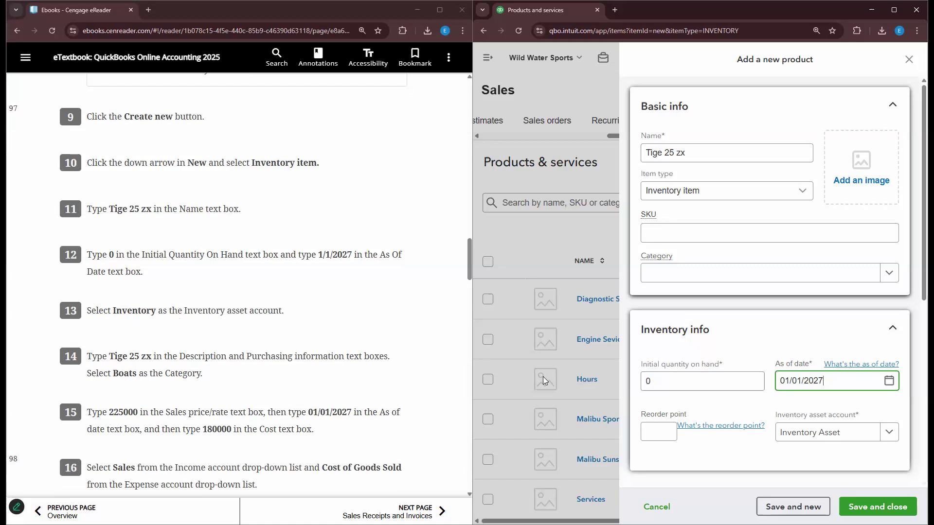
pyautogui.click(894, 432)
pyautogui.click(859, 479)
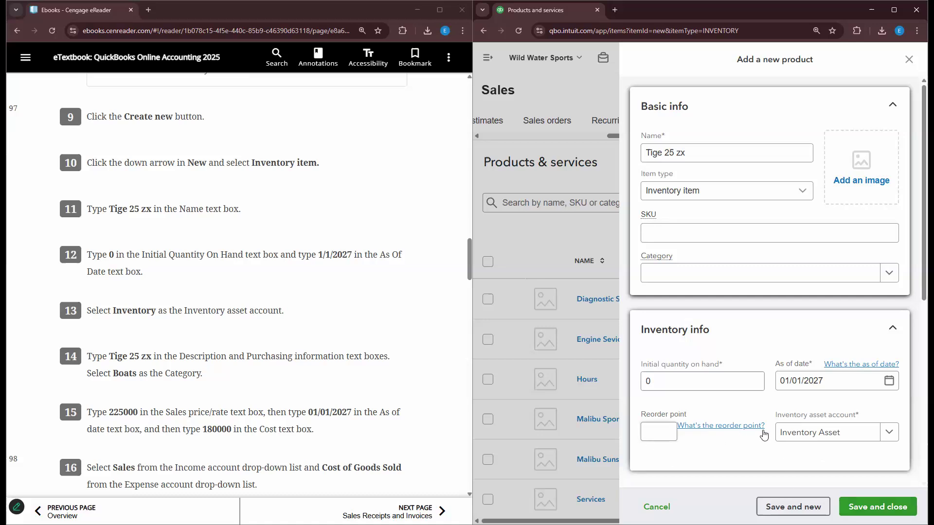
pyautogui.scroll(-2, 178, 310)
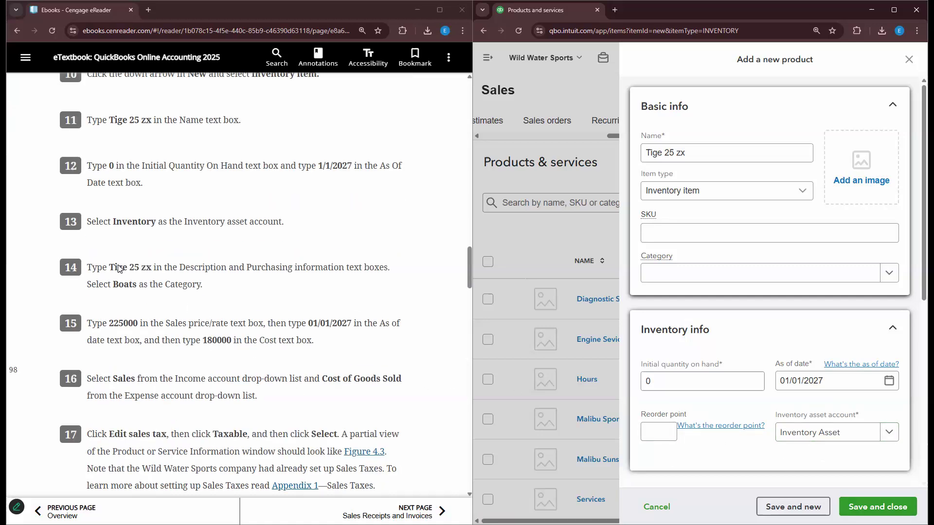
pyautogui.scroll(-1, 185, 311)
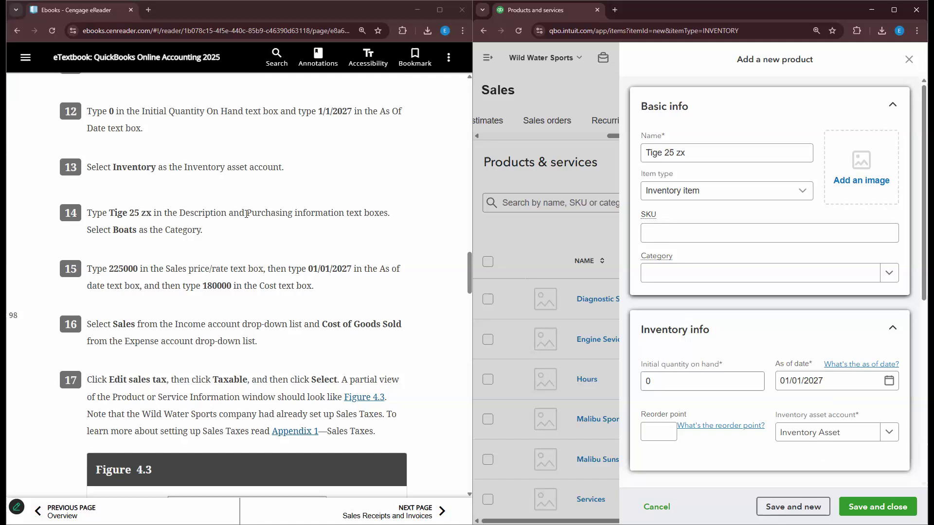
pyautogui.scroll(-3, 247, 214)
pyautogui.scroll(-5, 703, 311)
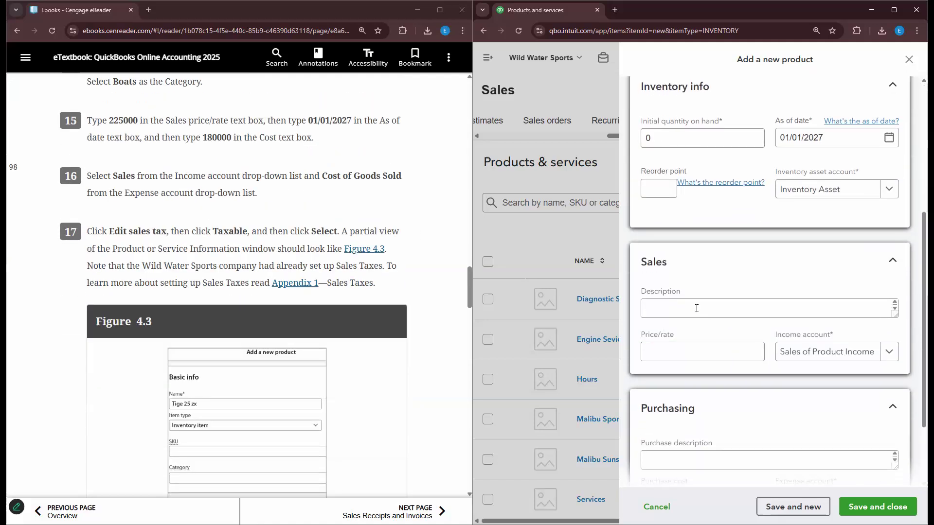
# - Enter Tige 25 zx as sales and purchase descriptions with a 225000 sales price
pyautogui.scroll(3, 437, 243)
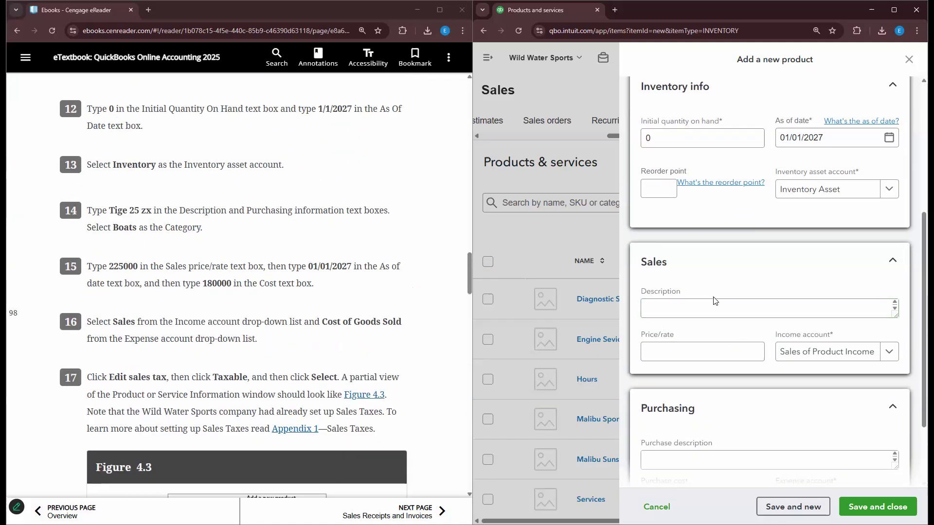
pyautogui.click(715, 302)
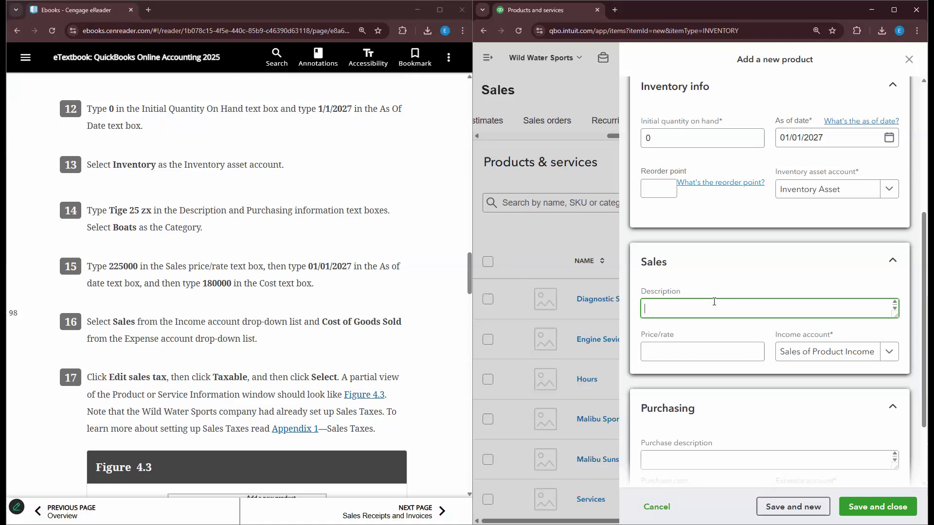
pyautogui.write('Tige 25 zx')
pyautogui.click(695, 345)
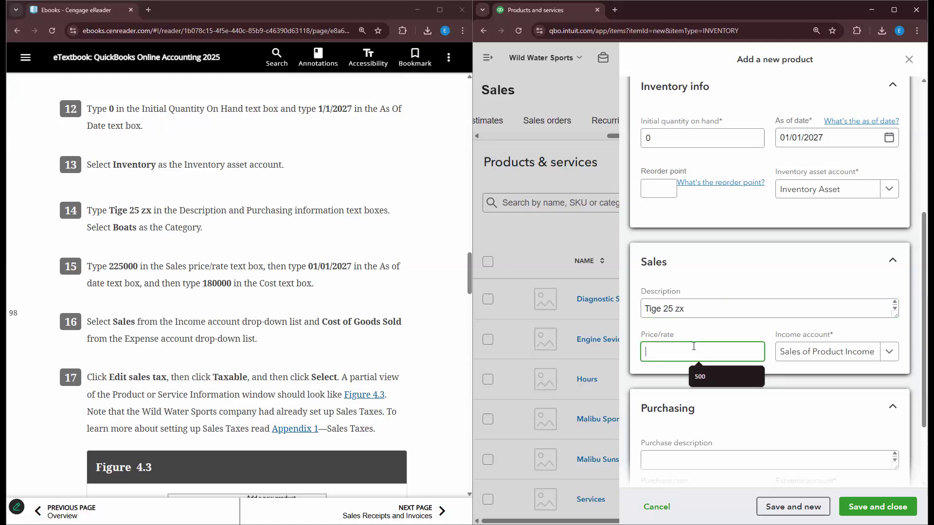
pyautogui.write('225000')
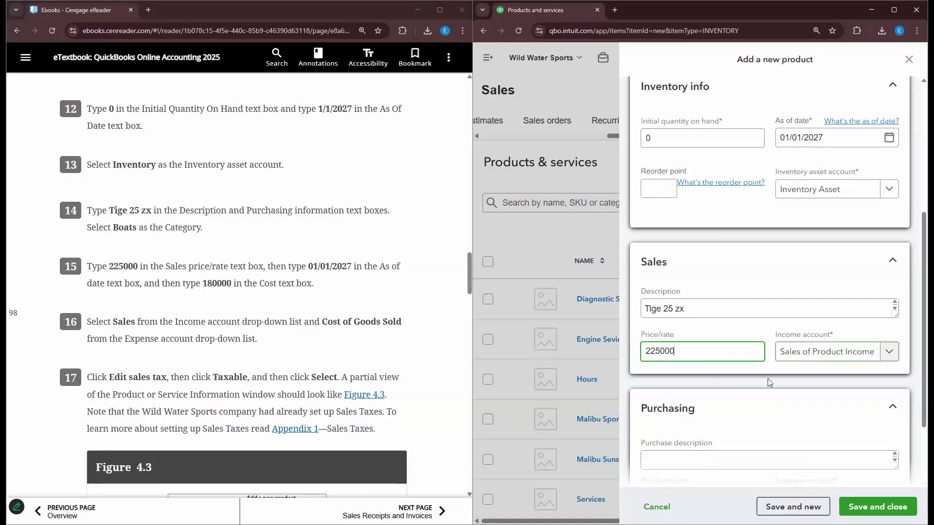
pyautogui.scroll(-1, 700, 422)
pyautogui.click(697, 412)
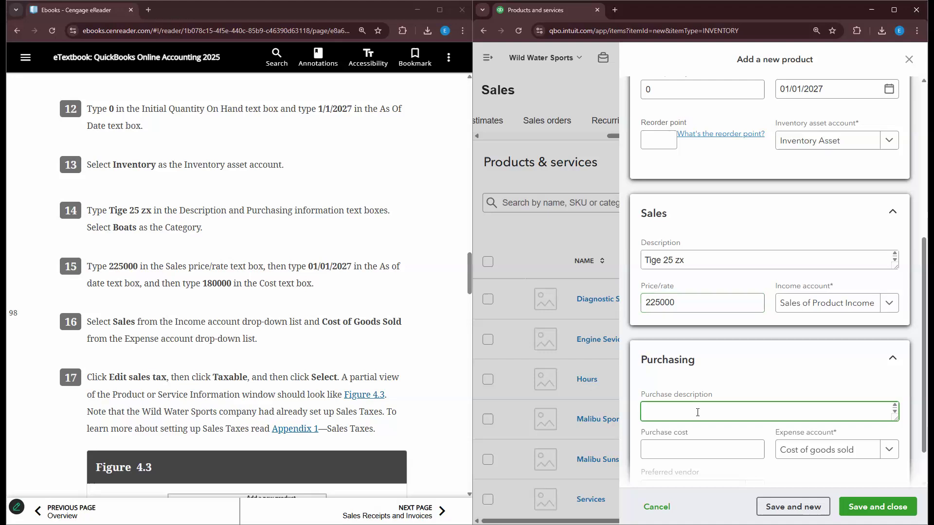
pyautogui.write('Tige 25 zx')
# - Make Sales the income account and enter a purchase cost of 180000
pyautogui.click(715, 265)
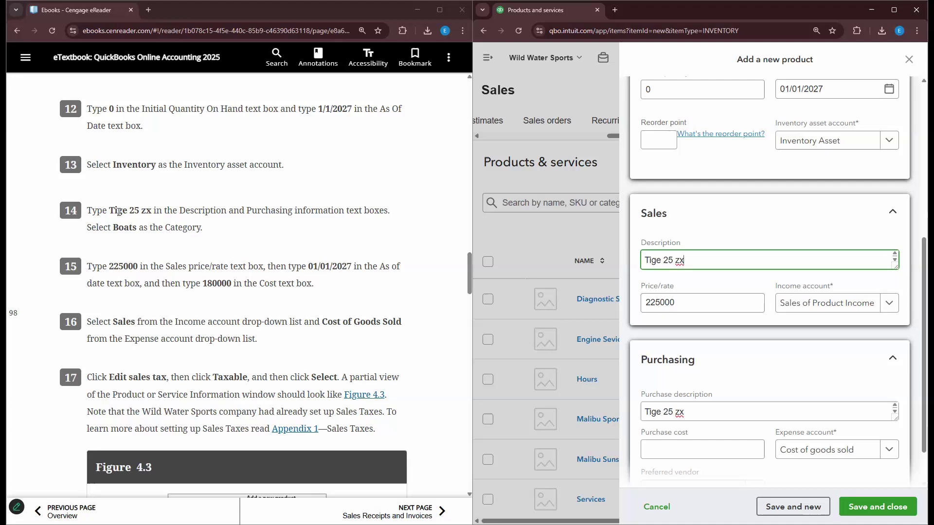
pyautogui.click(714, 301)
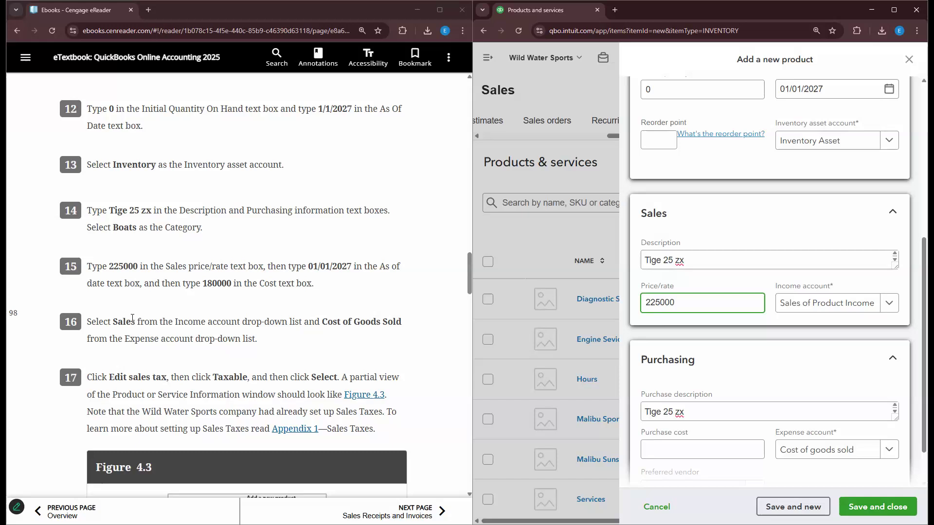
pyautogui.click(827, 302)
pyautogui.click(814, 350)
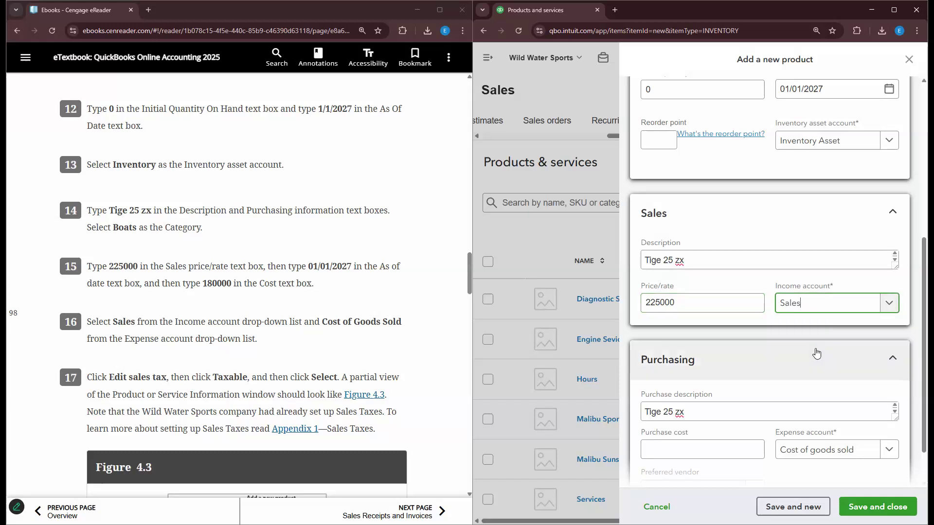
pyautogui.scroll(-1, 710, 376)
pyautogui.click(698, 364)
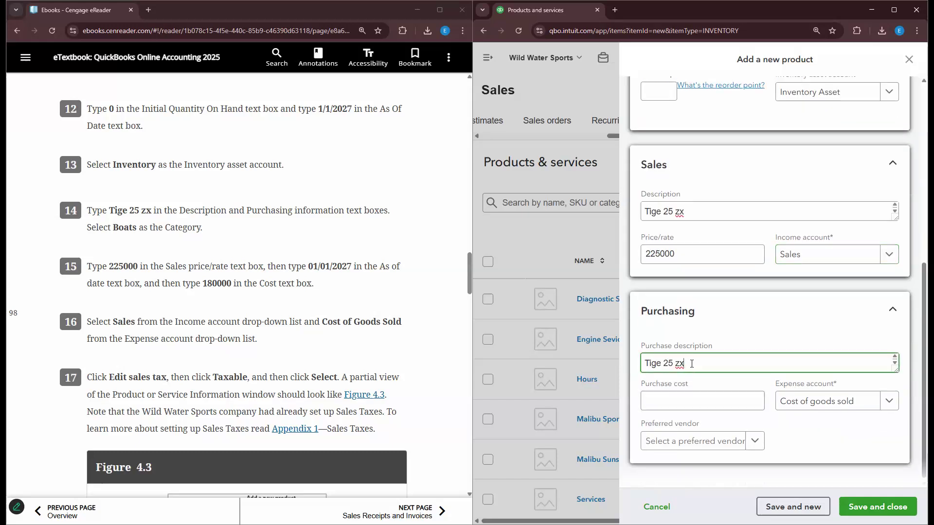
pyautogui.click(679, 397)
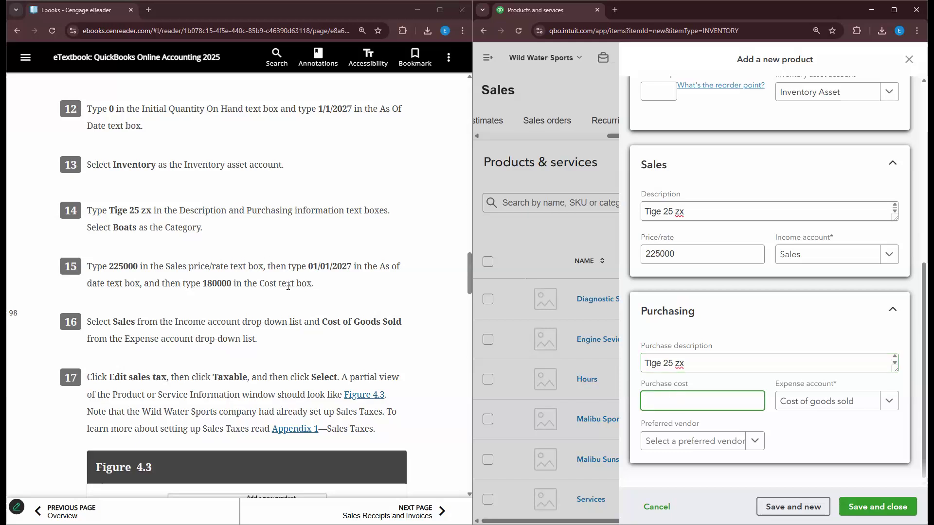
pyautogui.write('180000')
pyautogui.scroll(7, 727, 257)
# - Assign Tige 25 zx to the Boats category
pyautogui.click(706, 273)
pyautogui.click(705, 319)
pyautogui.scroll(-7, 705, 327)
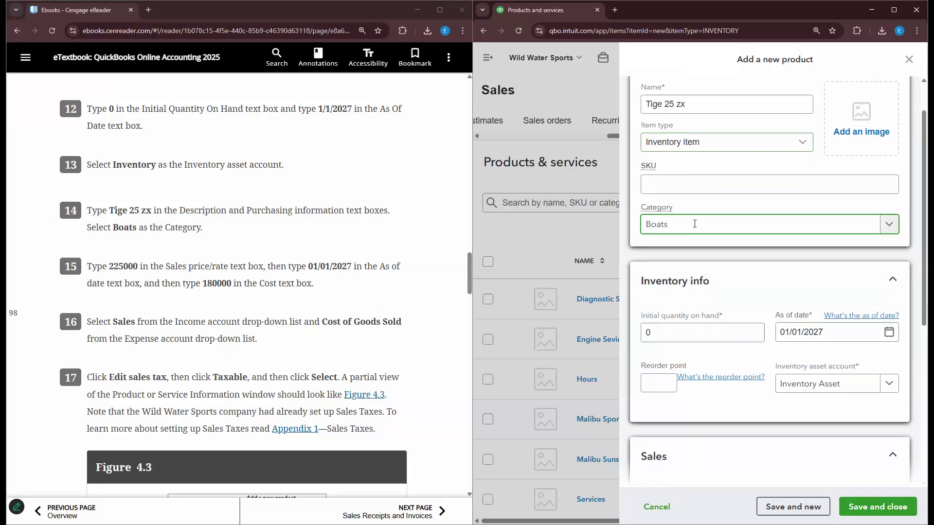
pyautogui.scroll(-5, 253, 263)
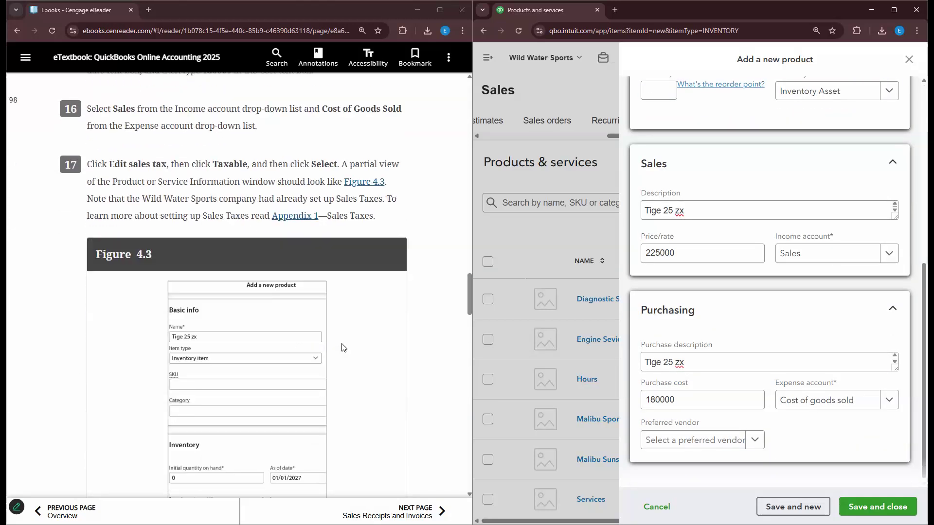
pyautogui.scroll(-1, 254, 265)
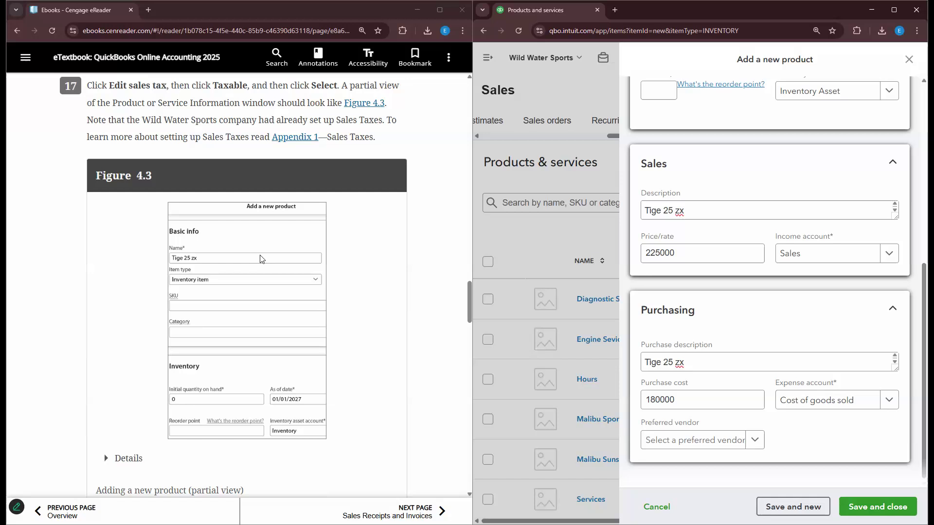
pyautogui.scroll(7, 759, 292)
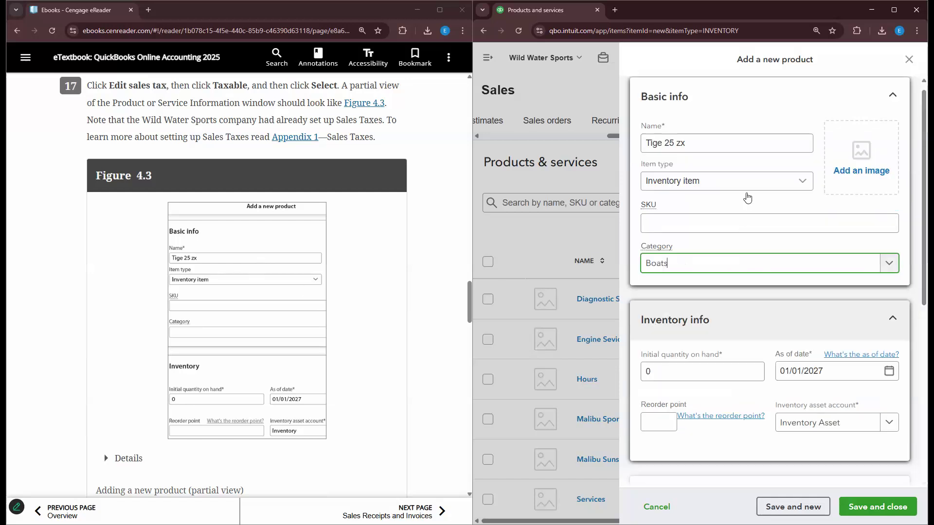
pyautogui.scroll(-1, 724, 279)
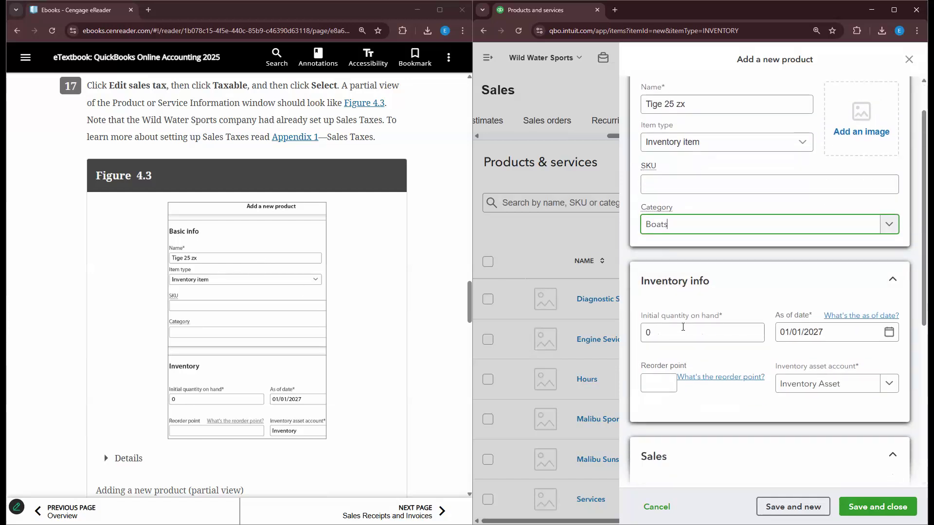
pyautogui.scroll(2, 422, 295)
pyautogui.scroll(5, 423, 296)
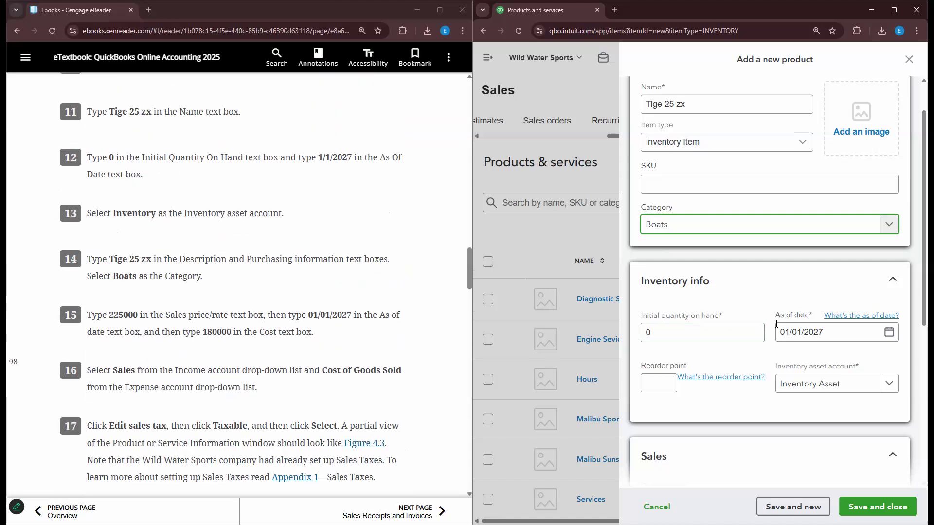
pyautogui.scroll(-3, 856, 334)
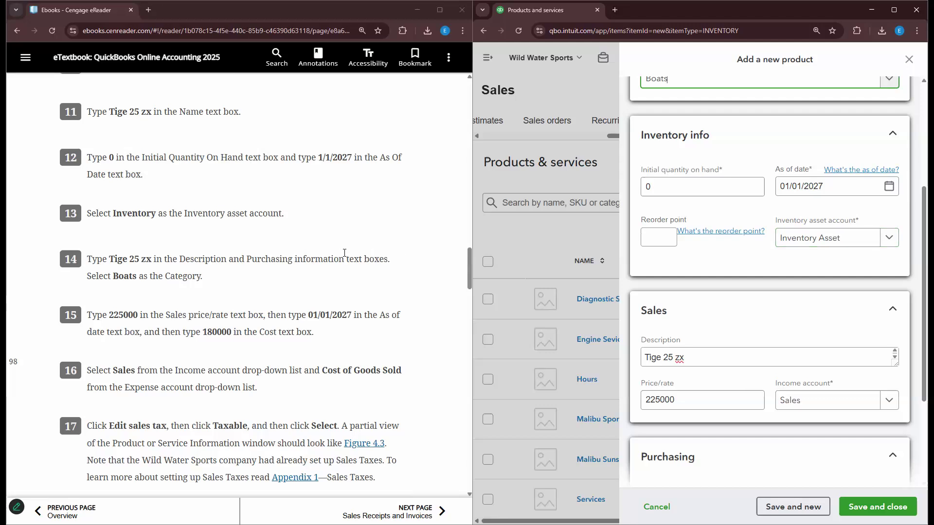
pyautogui.scroll(-2, 344, 259)
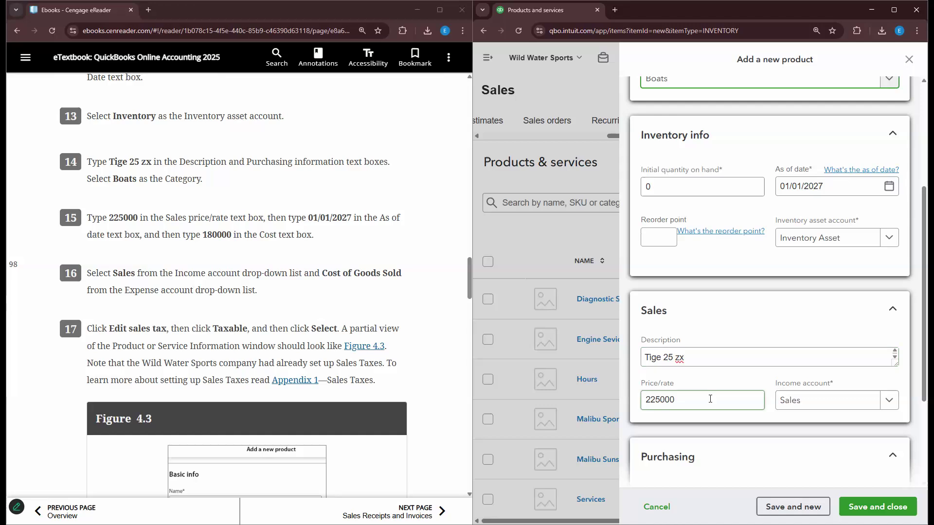
pyautogui.scroll(4, 693, 228)
pyautogui.scroll(-1, 467, 343)
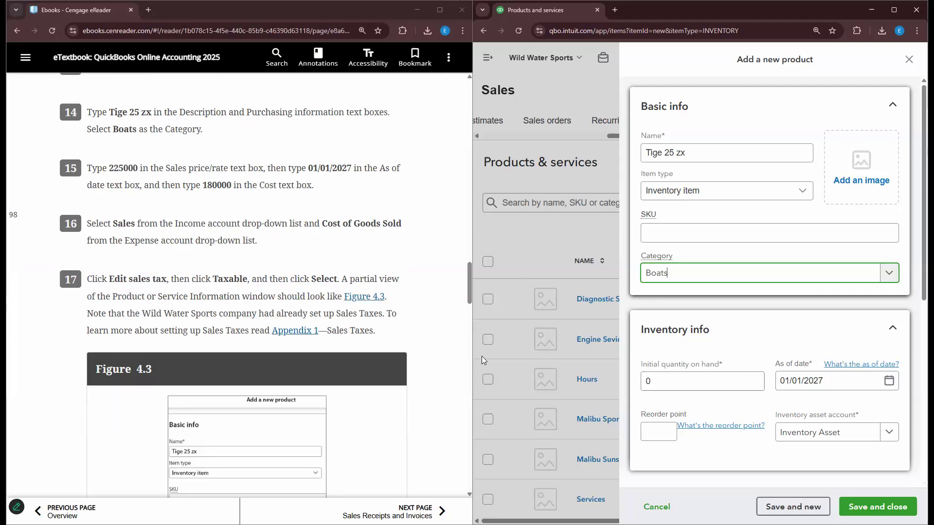
pyautogui.scroll(-3, 730, 404)
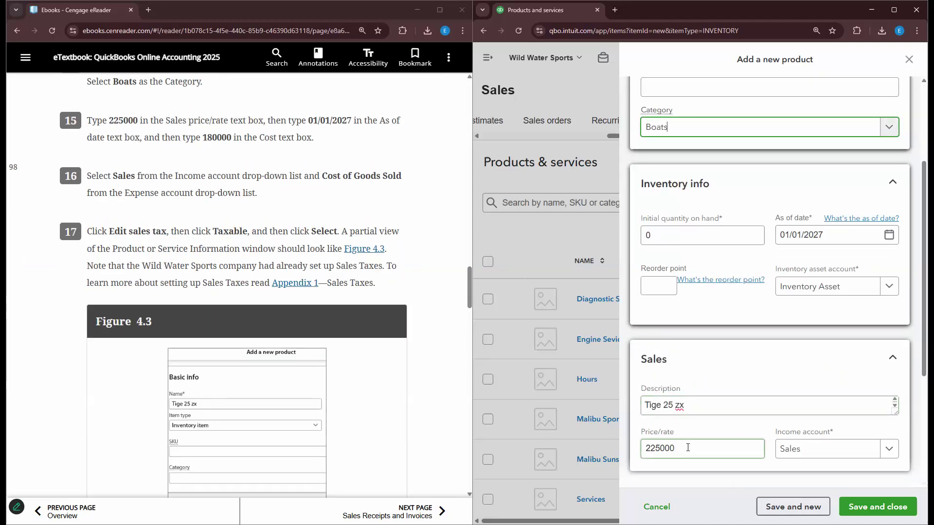
# - Review the Sales income account, purchase description, 180000 cost and Cost of goods sold expense account
pyautogui.click(862, 452)
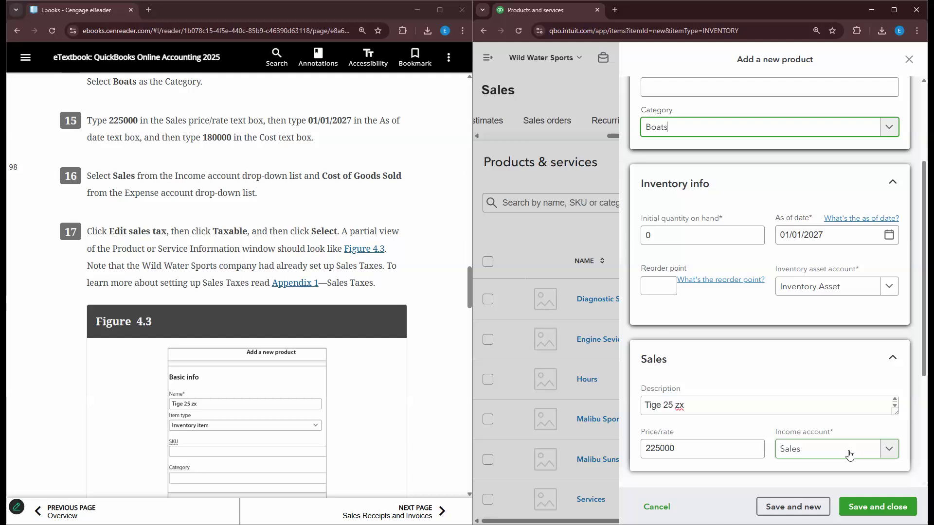
pyautogui.scroll(-3, 851, 453)
pyautogui.scroll(-1, 739, 392)
pyautogui.click(688, 362)
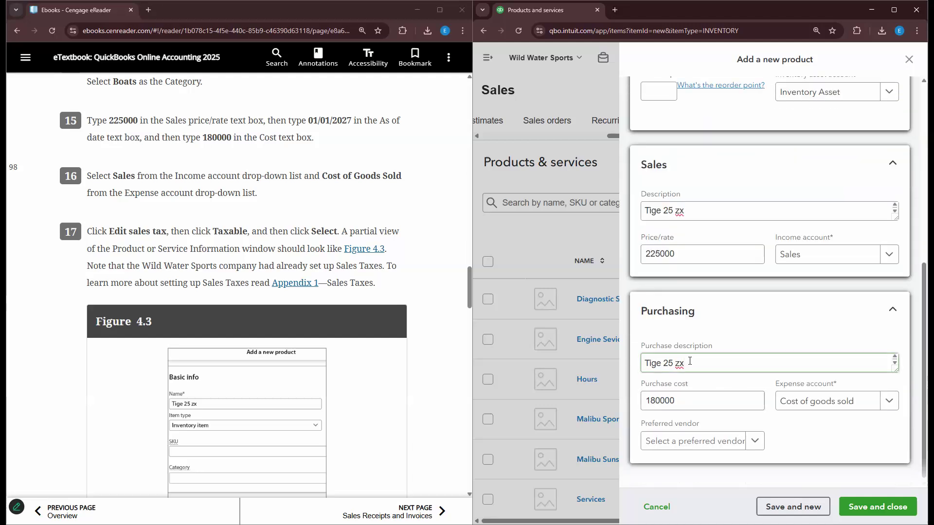
pyautogui.click(683, 398)
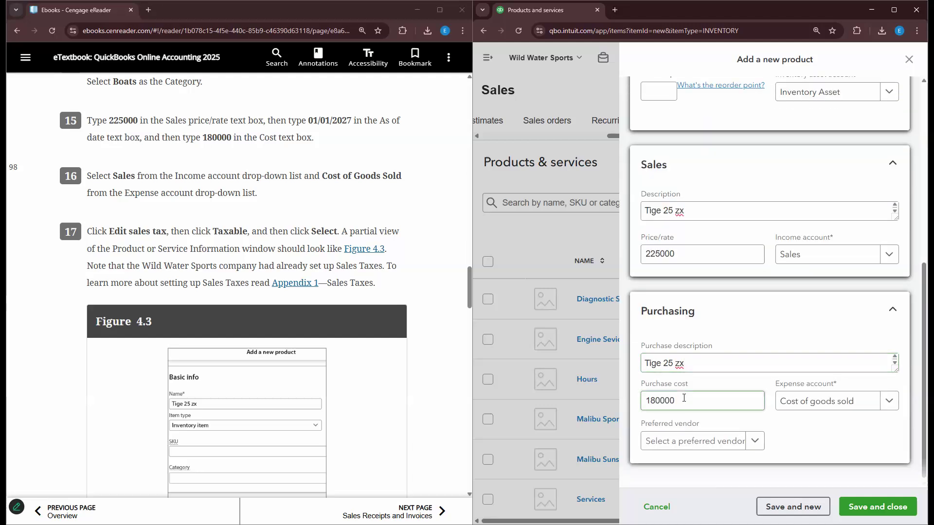
pyautogui.click(861, 403)
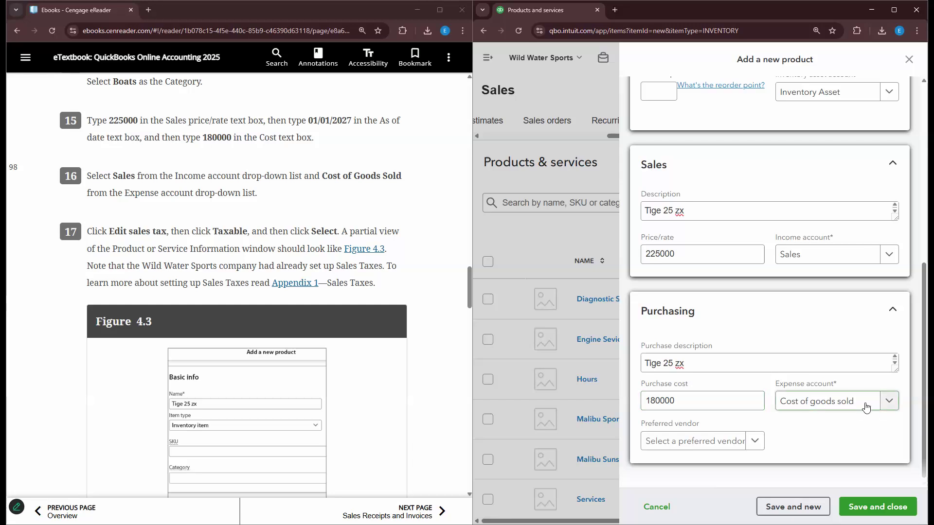
pyautogui.scroll(-1, 354, 227)
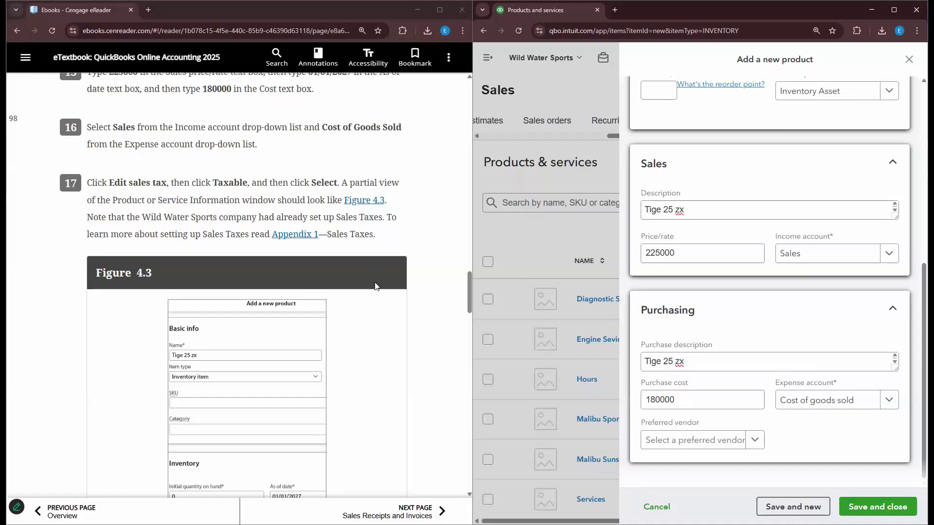
pyautogui.scroll(-5, 376, 292)
pyautogui.scroll(8, 375, 296)
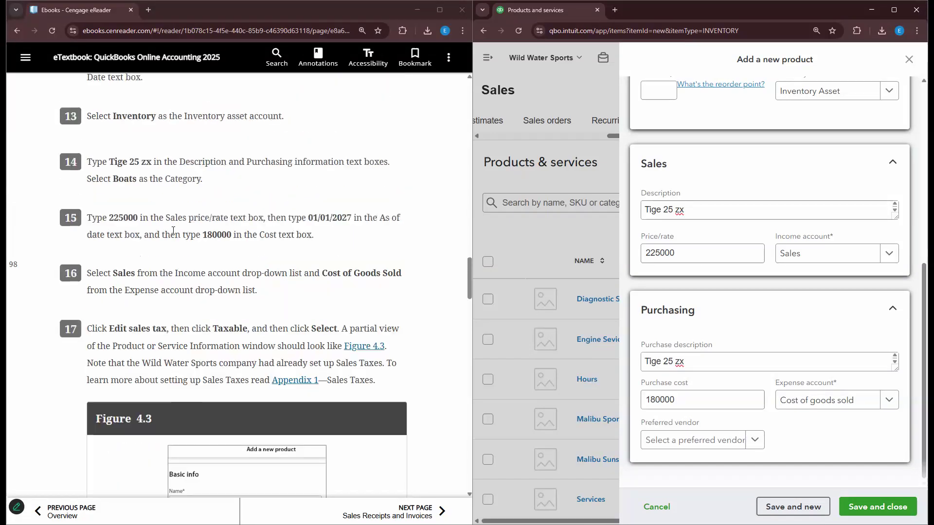
pyautogui.scroll(4, 173, 230)
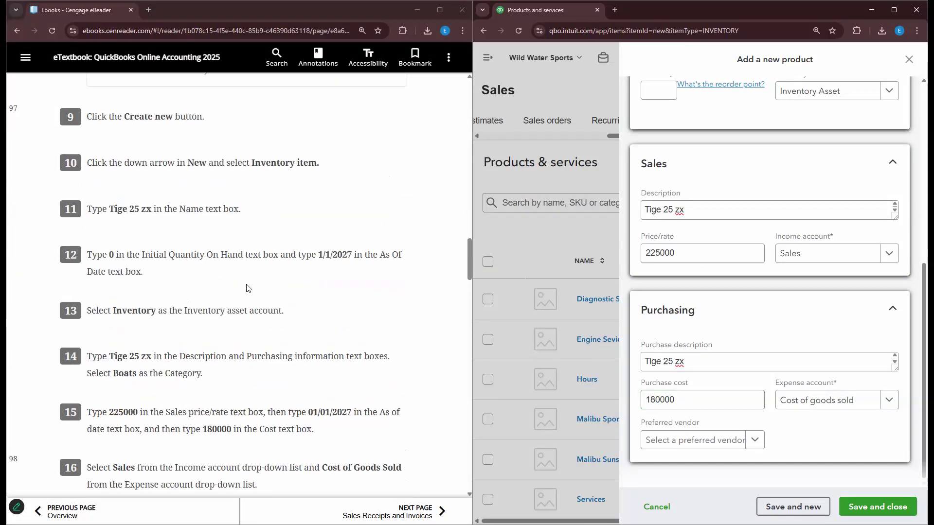
pyautogui.scroll(-3, 209, 272)
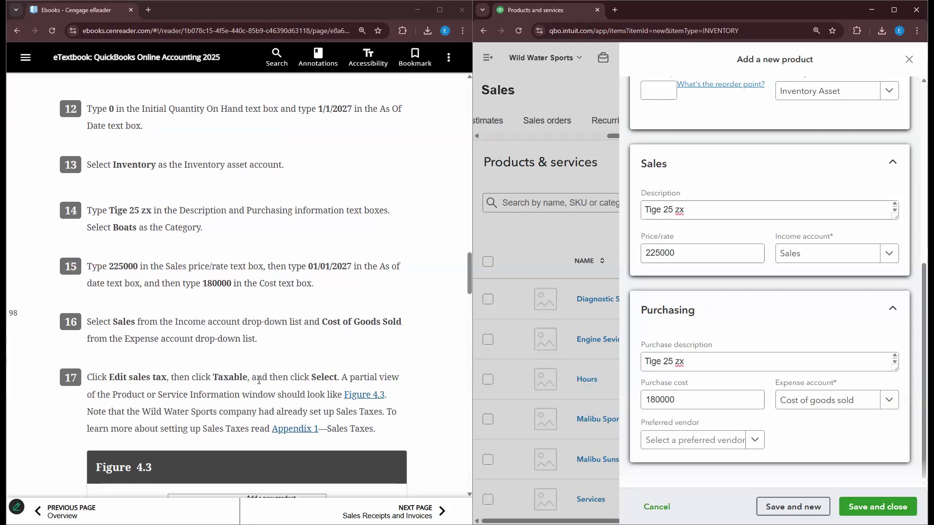
pyautogui.scroll(-10, 303, 394)
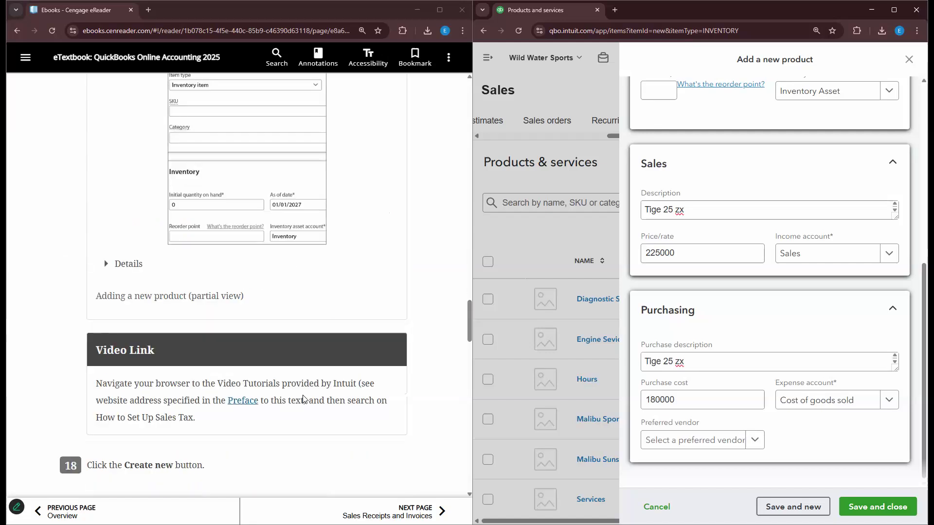
pyautogui.scroll(-3, 302, 395)
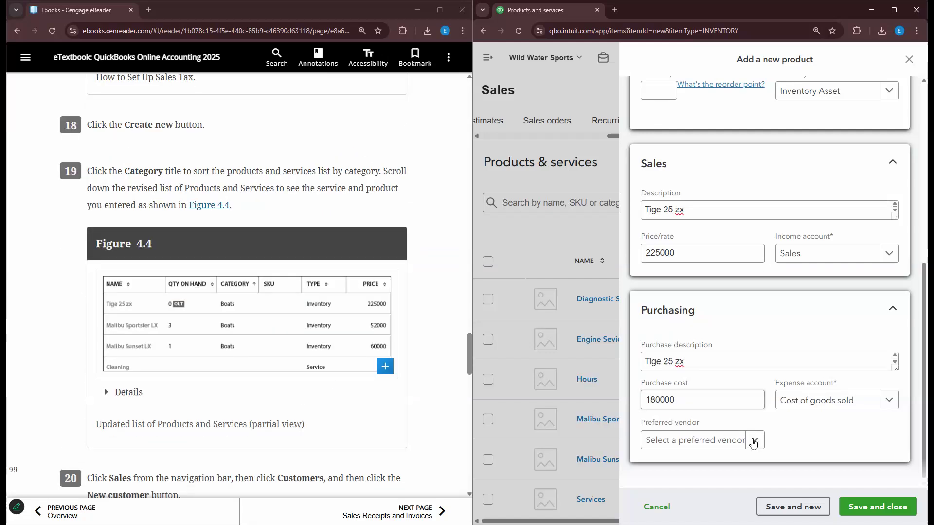
# - Save and close Tige 25 zx, confirming it lists under Boats with 0 on hand among 8 items
pyautogui.click(878, 506)
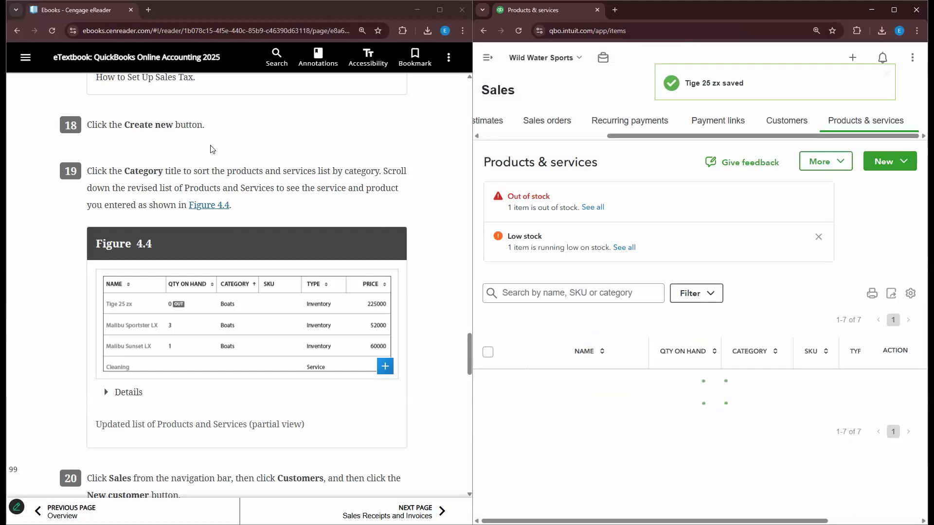
pyautogui.scroll(1, 213, 160)
pyautogui.scroll(-1, 437, 287)
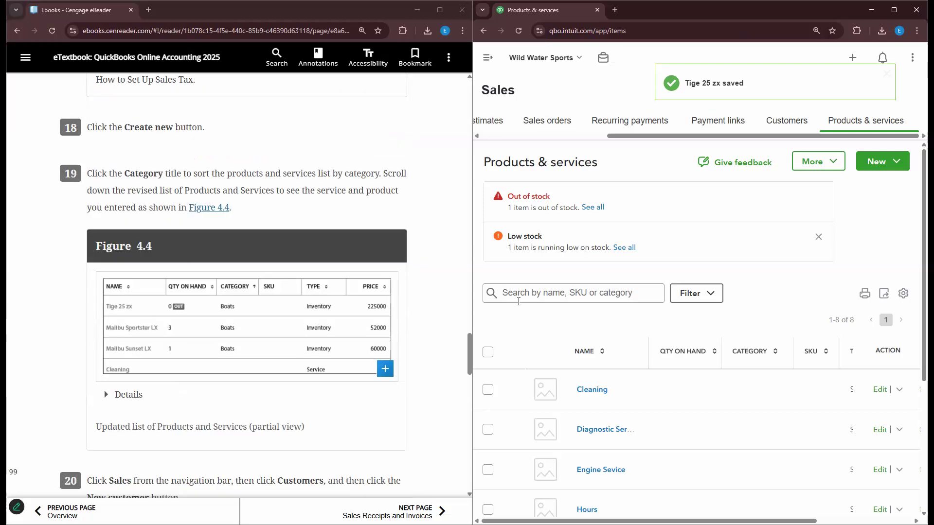
pyautogui.scroll(-4, 590, 345)
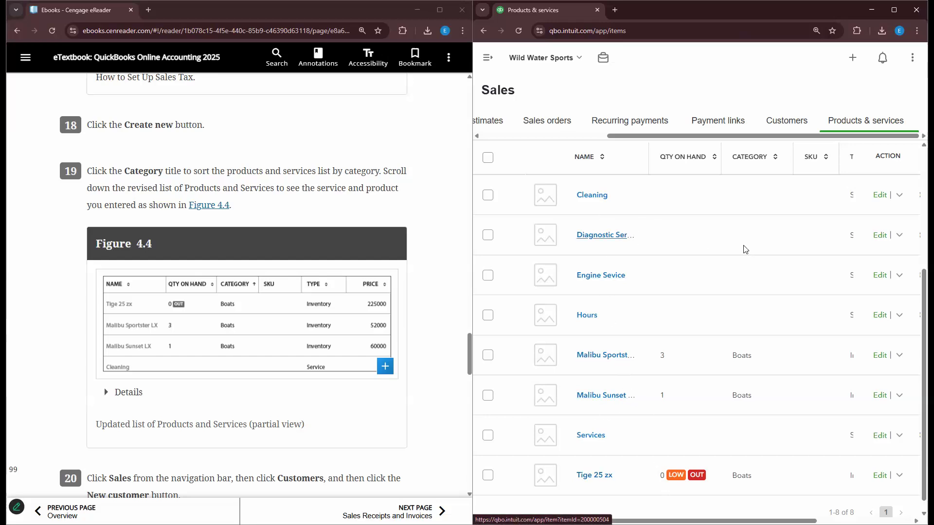
pyautogui.scroll(-1, 627, 335)
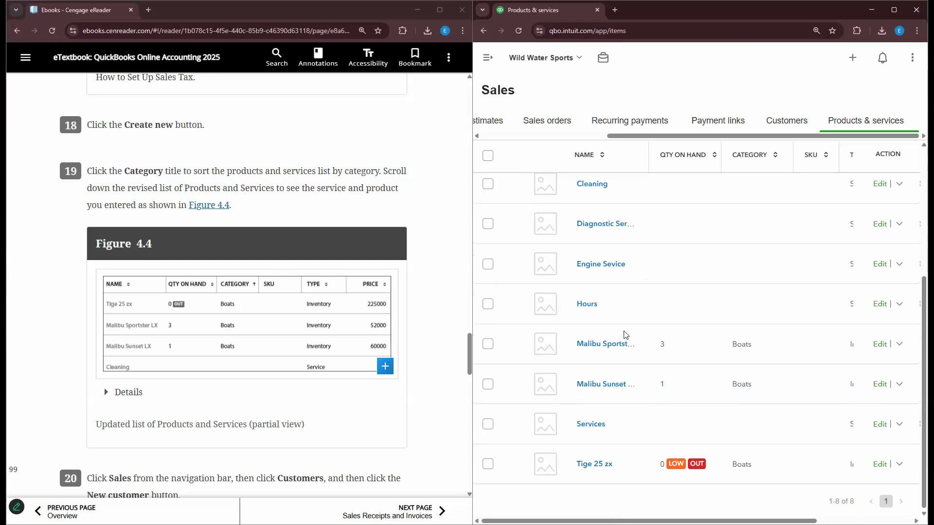
pyautogui.scroll(3, 626, 335)
pyautogui.scroll(-2, 408, 274)
pyautogui.scroll(-3, 408, 277)
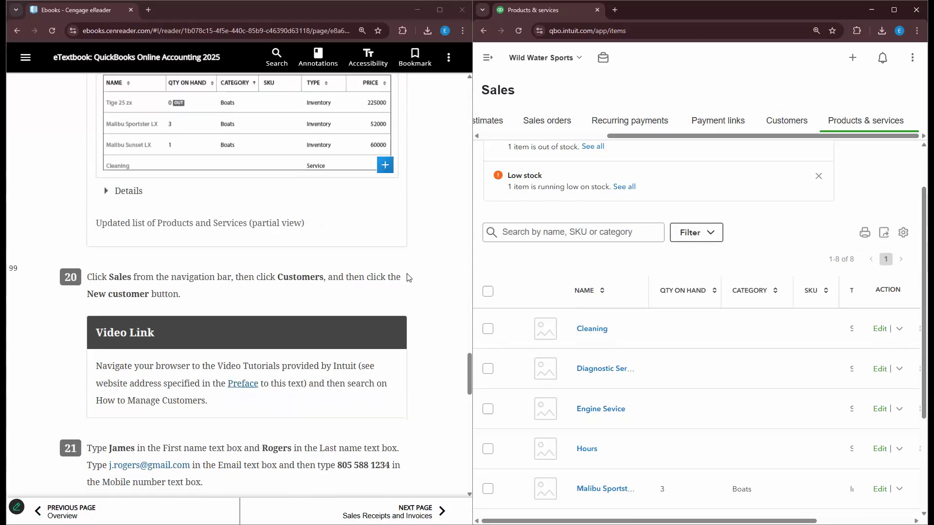
pyautogui.scroll(-2, 132, 245)
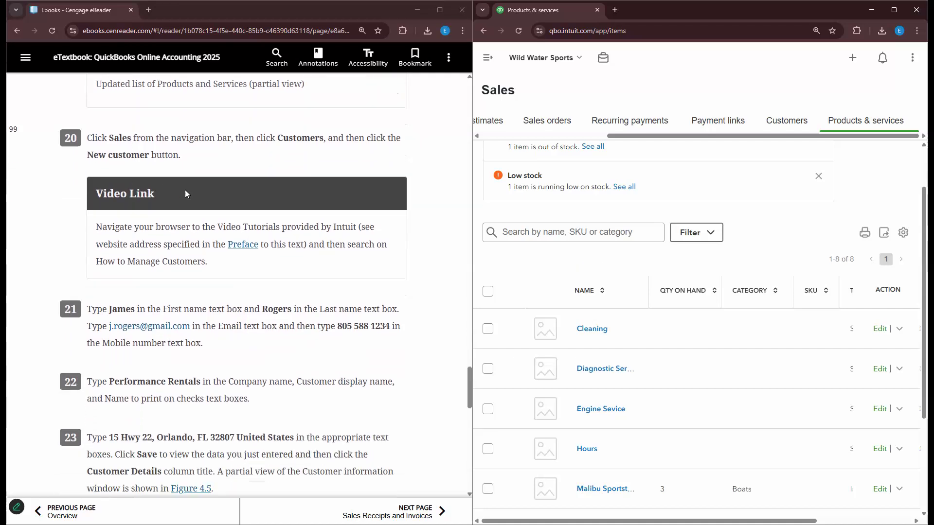
# - From Sales > Customers, with the sidebar collapsed, open a blank New customer form
pyautogui.click(488, 58)
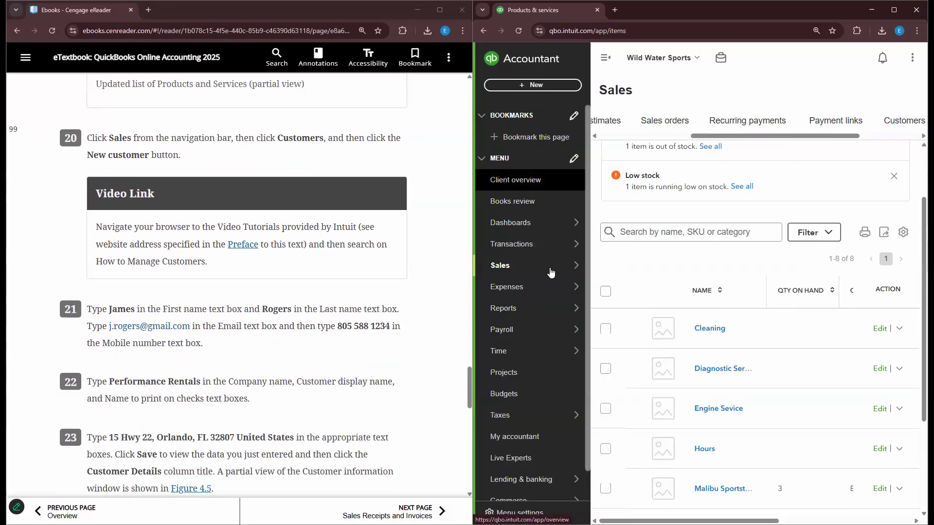
pyautogui.moveTo(559, 270)
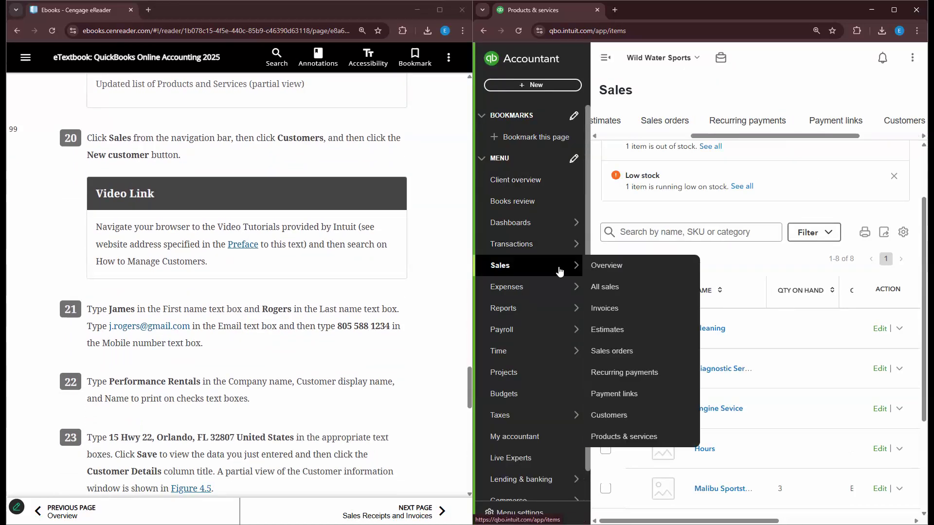
pyautogui.click(611, 417)
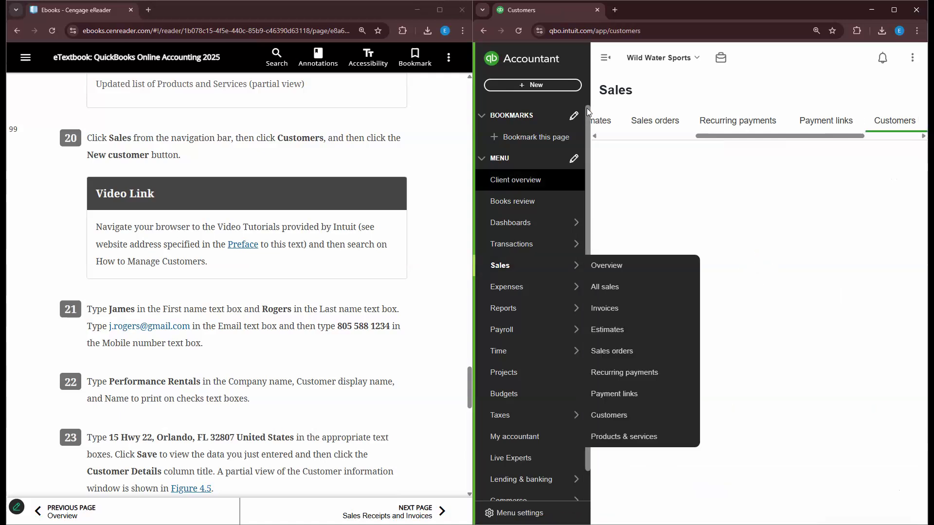
pyautogui.click(603, 59)
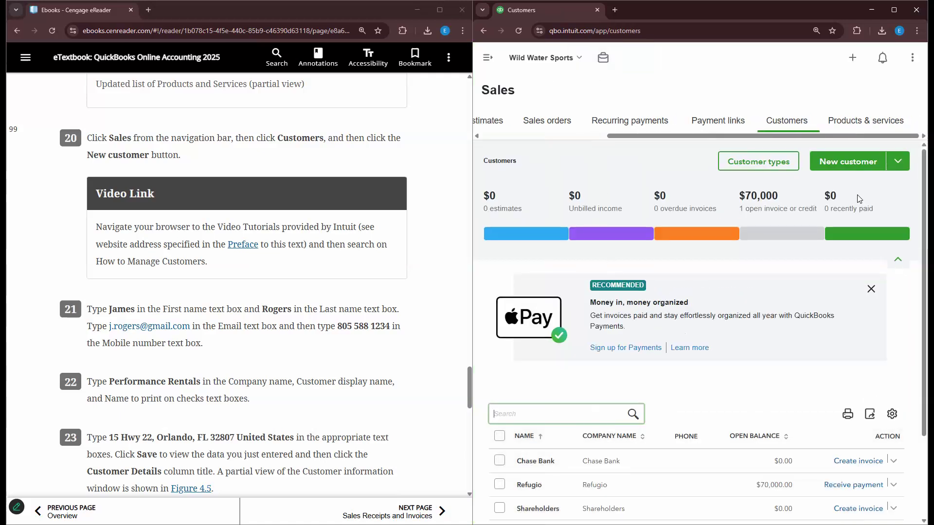
pyautogui.click(856, 162)
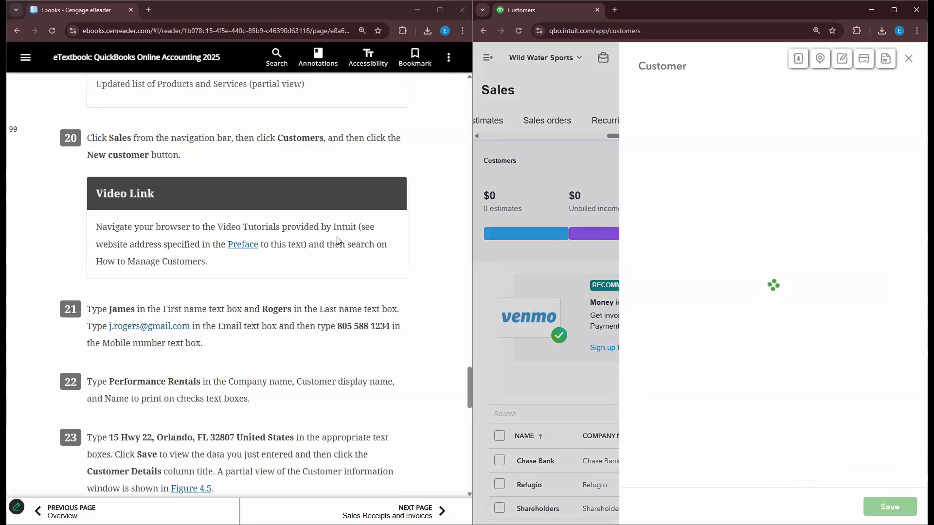
# - Enter the customer's first and last name
pyautogui.click(706, 162)
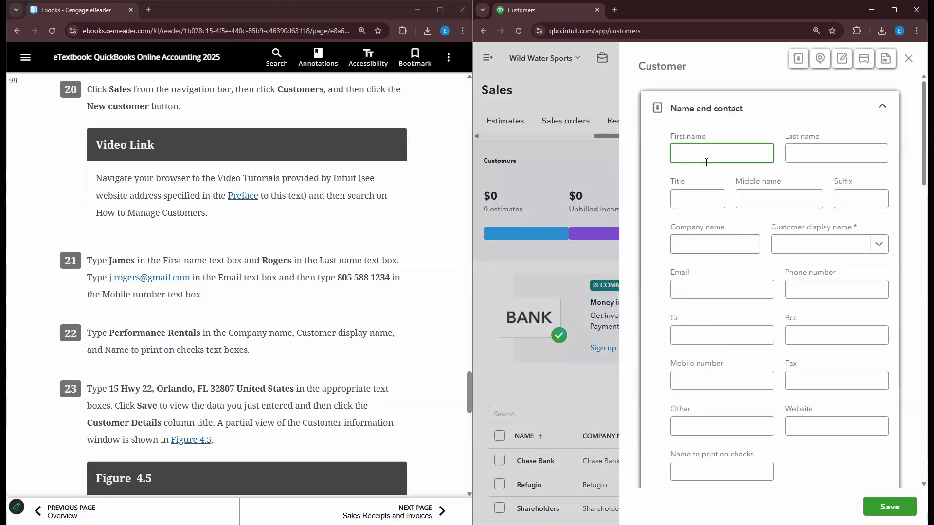
pyautogui.write('James')
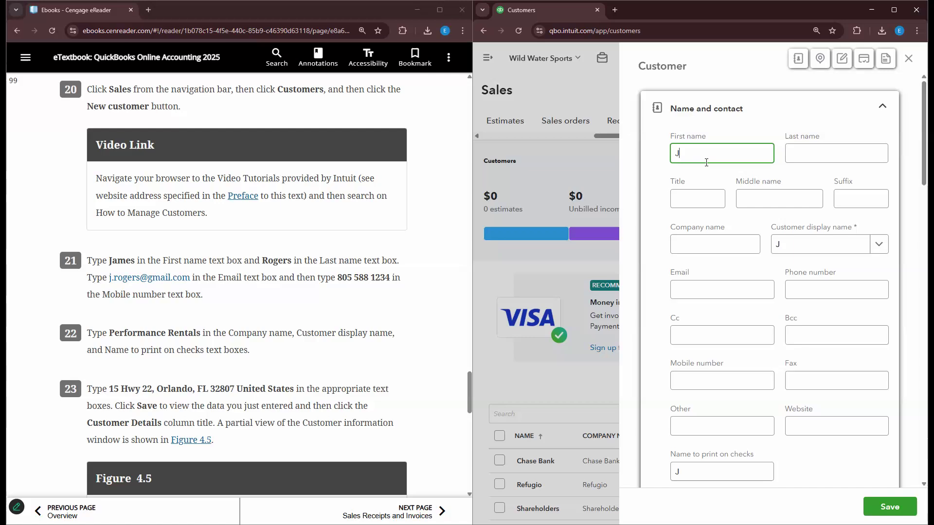
pyautogui.press('Tab')
pyautogui.write('oge')
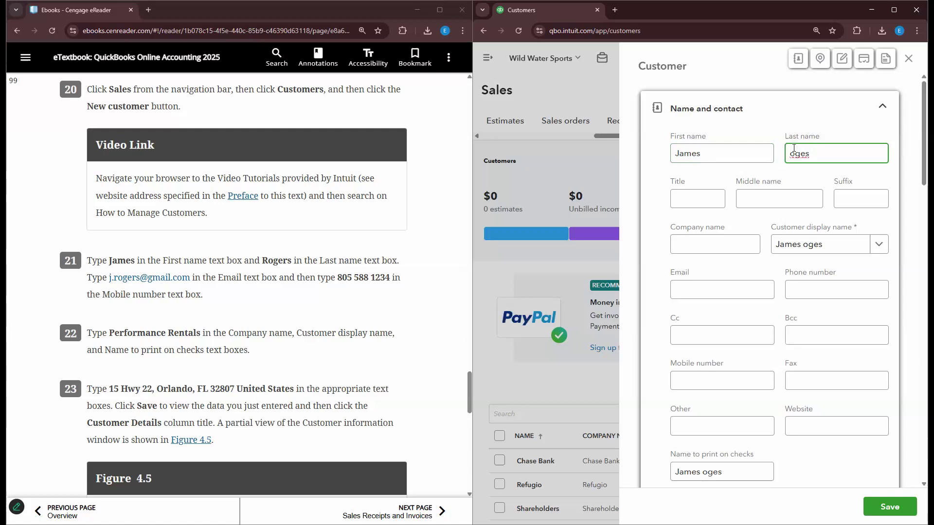
pyautogui.write('RR')
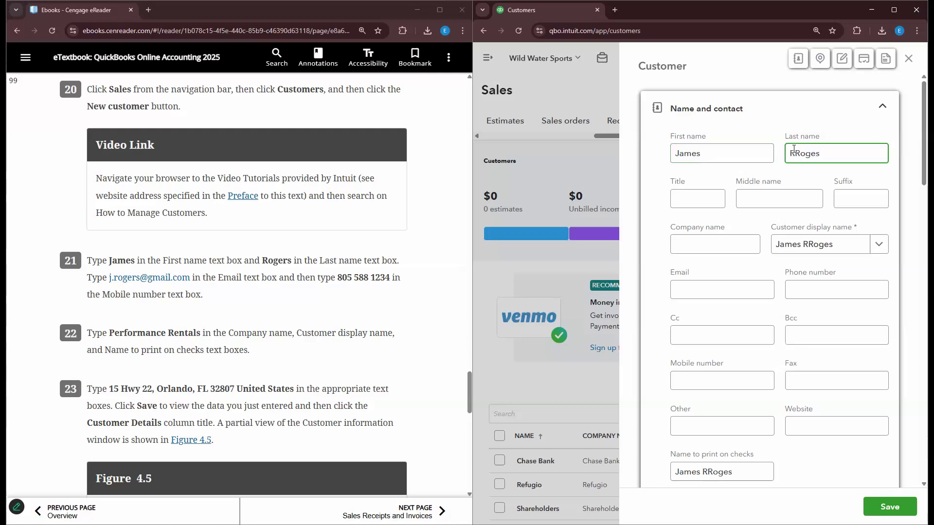
pyautogui.press('BackSpace')
# - Fill in the customer's e-mail address and mobile number
pyautogui.click(729, 290)
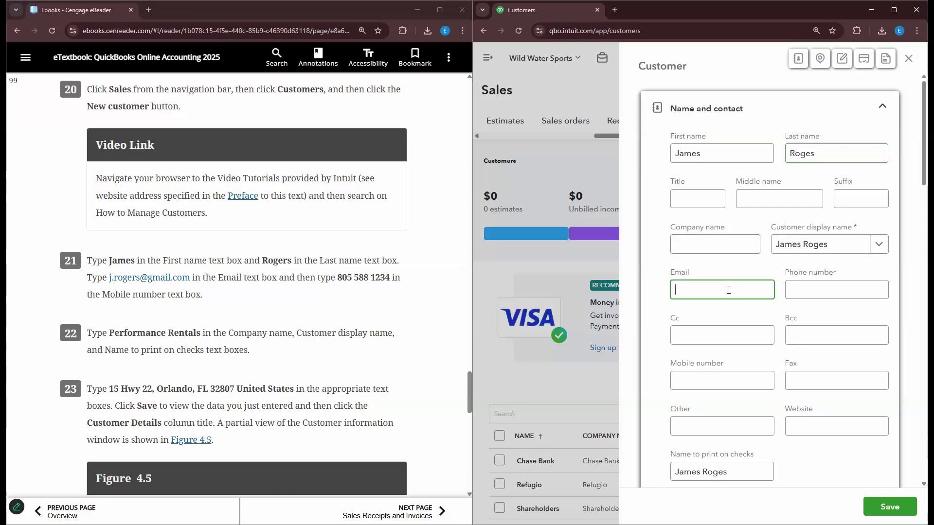
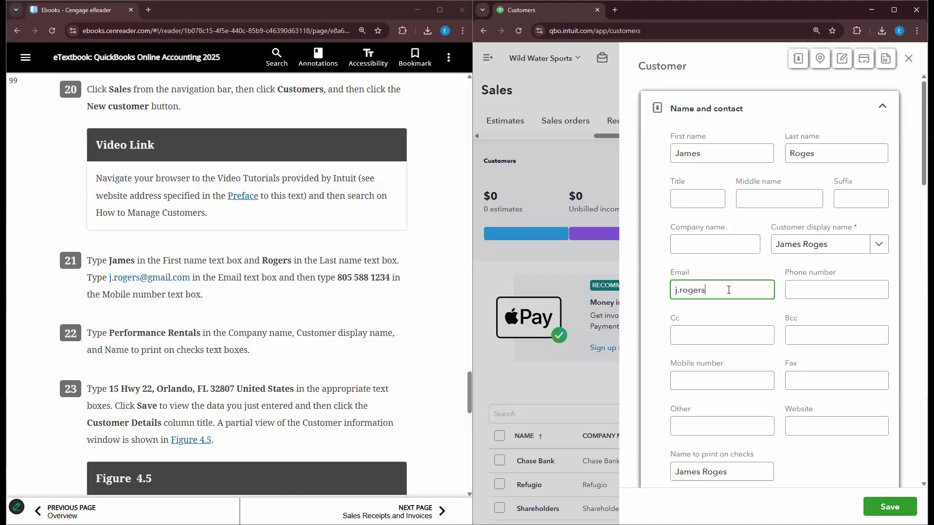
pyautogui.press('Tab')
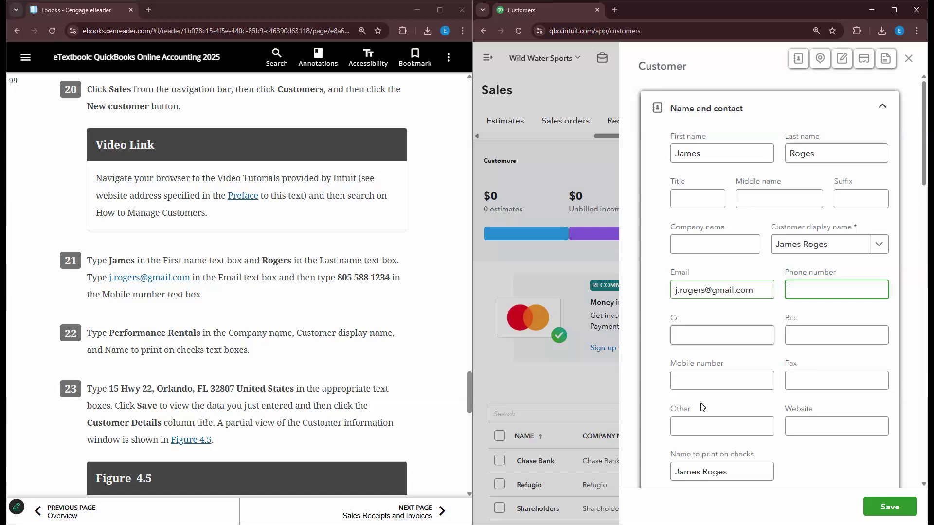
pyautogui.click(702, 382)
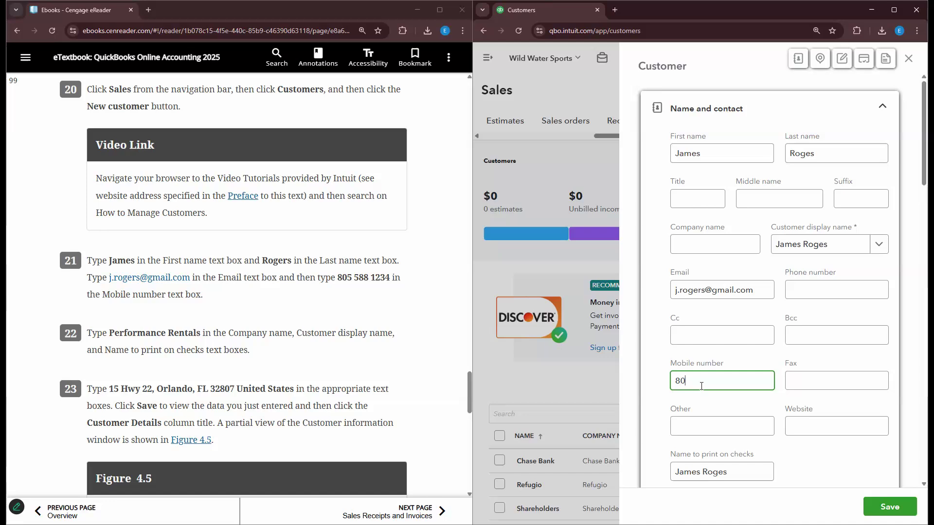
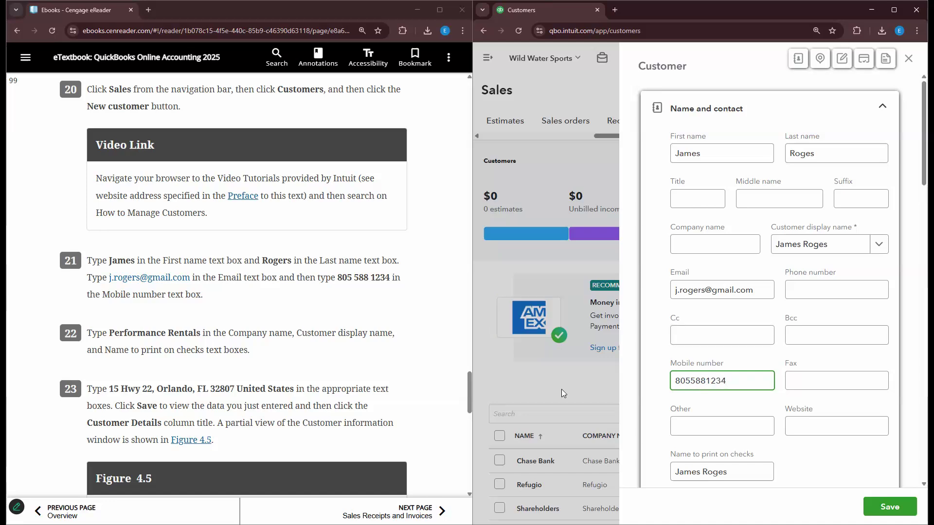
pyautogui.click(739, 250)
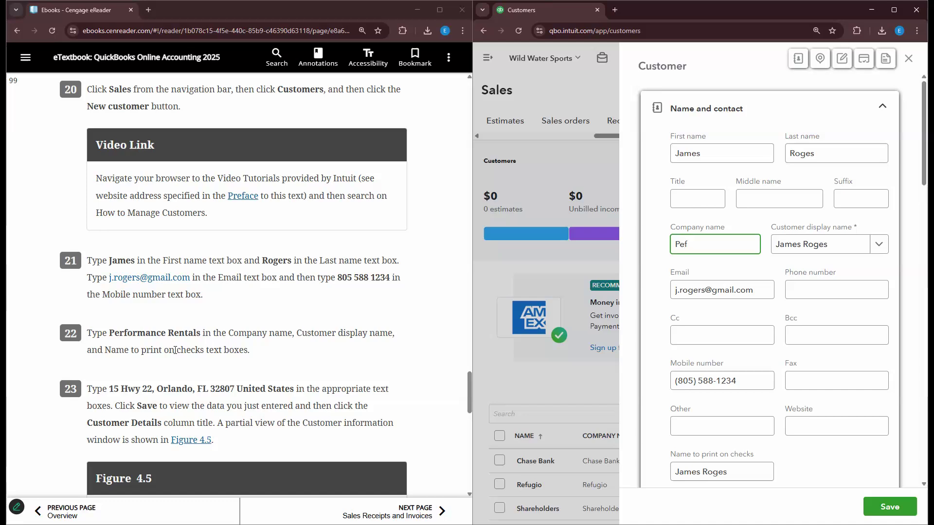
# - Enter Performance Rentals as company name, use it for checks and as display name
pyautogui.write('Performance Rentals')
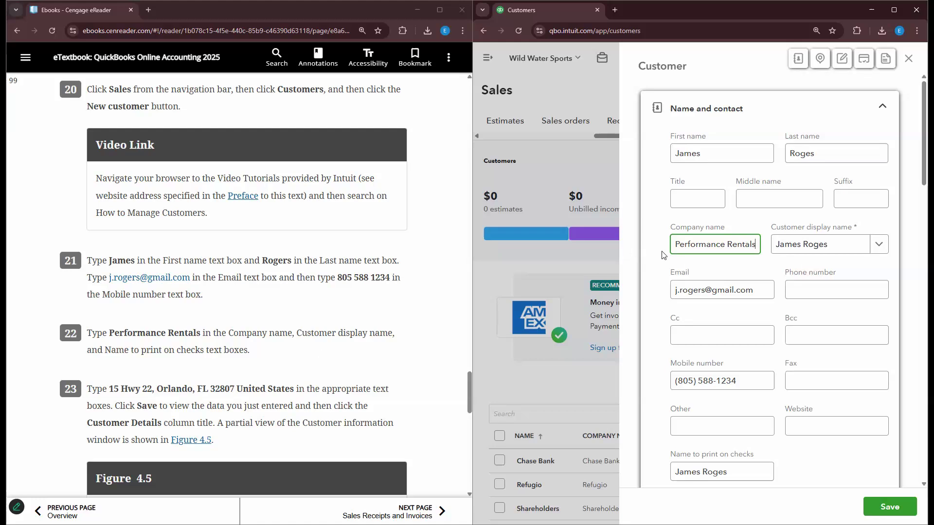
pyautogui.scroll(-12, 663, 255)
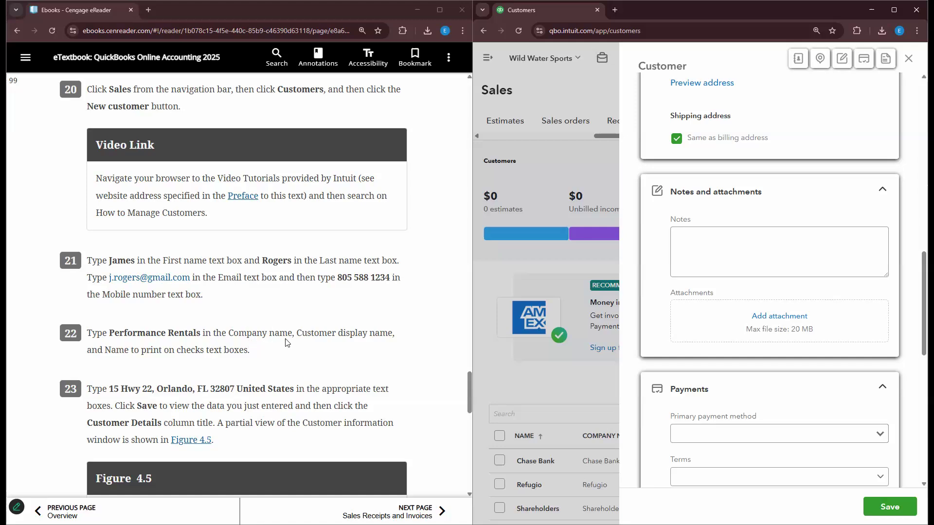
pyautogui.scroll(1, 363, 366)
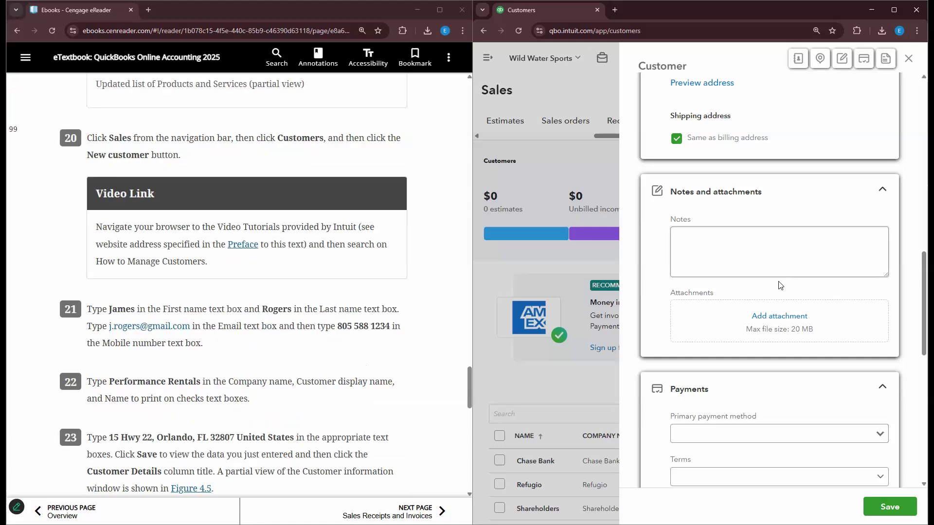
pyautogui.scroll(14, 779, 281)
pyautogui.scroll(-3, 730, 327)
pyautogui.click(730, 327)
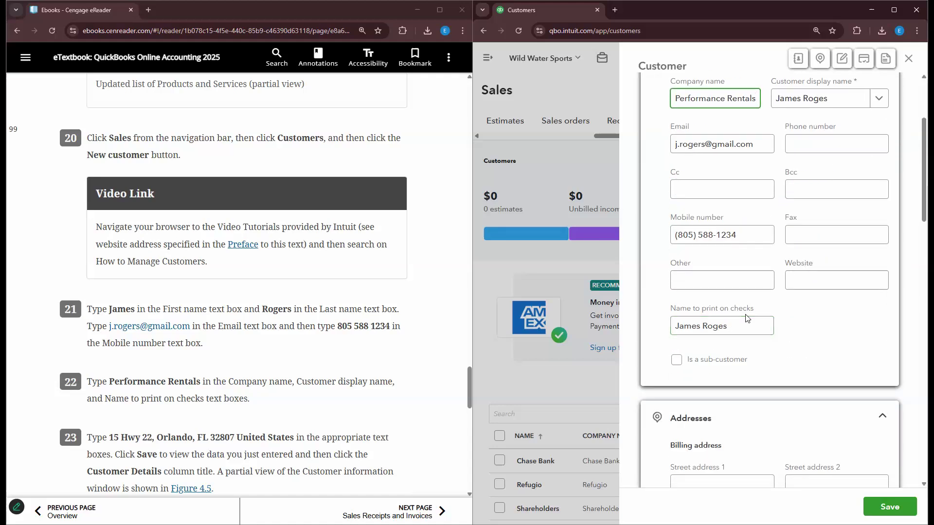
pyautogui.scroll(3, 744, 316)
pyautogui.click(844, 249)
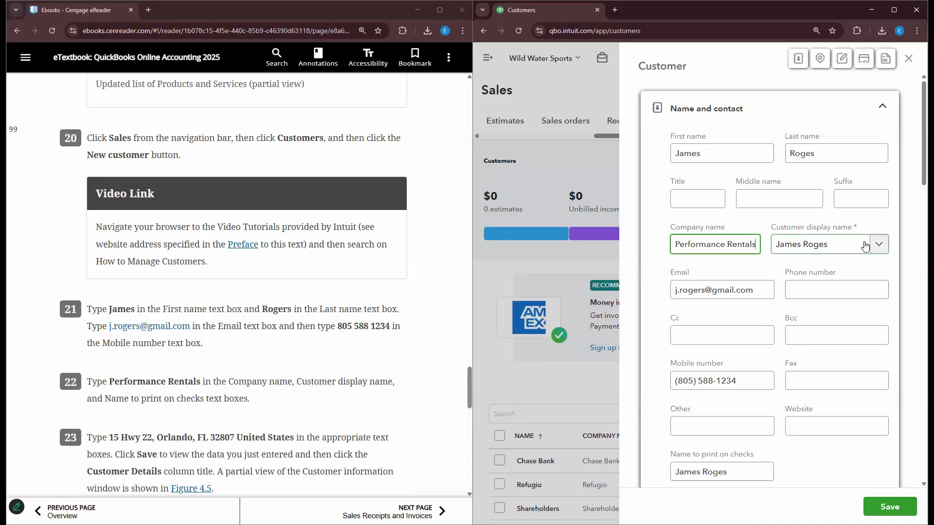
pyautogui.click(846, 268)
pyautogui.scroll(-2, 681, 365)
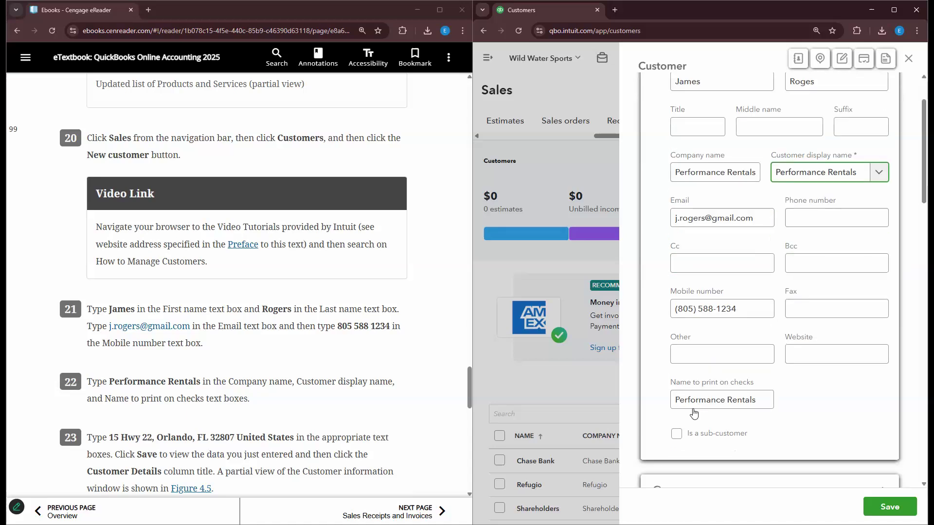
pyautogui.scroll(2, 827, 253)
# - Correct the last name's spelling and keep Performance Rentals as the display name
pyautogui.click(881, 249)
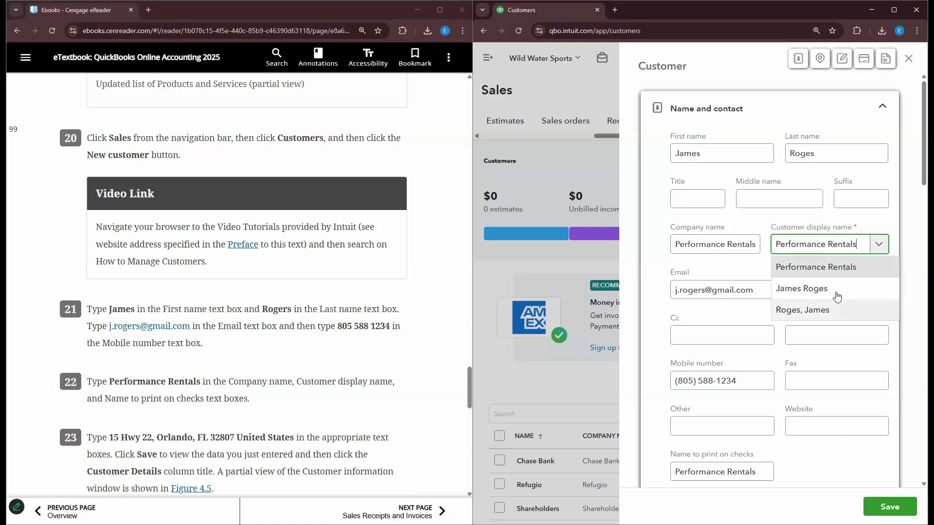
pyautogui.click(811, 154)
pyautogui.write('r')
pyautogui.click(874, 244)
pyautogui.click(870, 273)
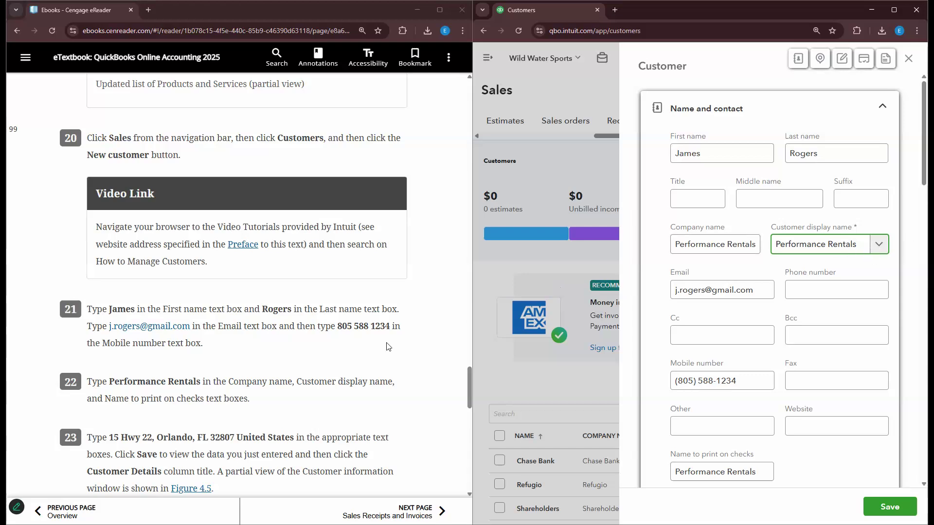
pyautogui.scroll(-2, 329, 360)
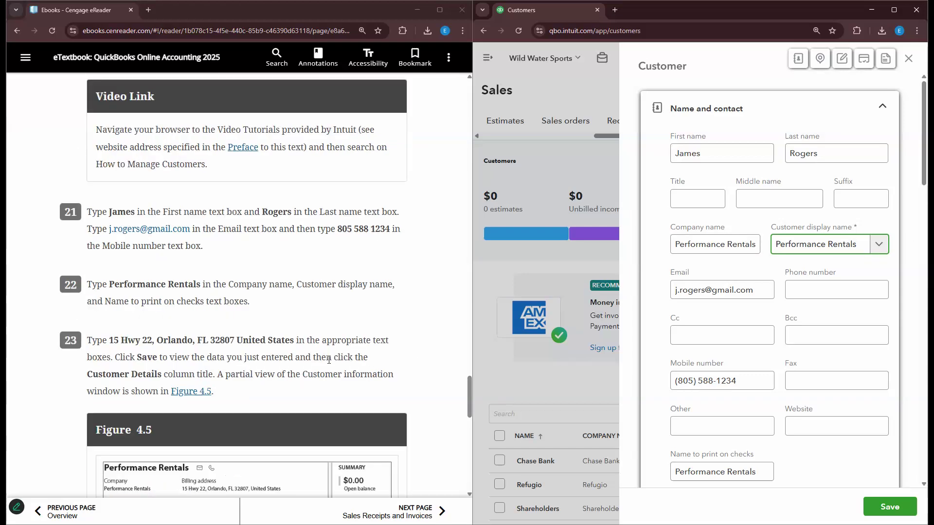
pyautogui.scroll(-3, 686, 309)
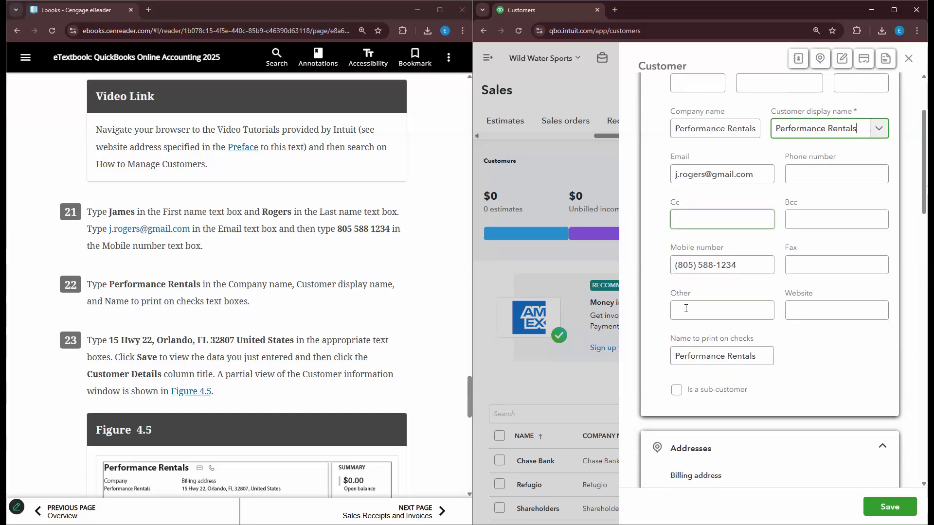
pyautogui.scroll(-5, 686, 308)
# - Enter the customer's billing street, city, state and ZIP code
pyautogui.click(694, 294)
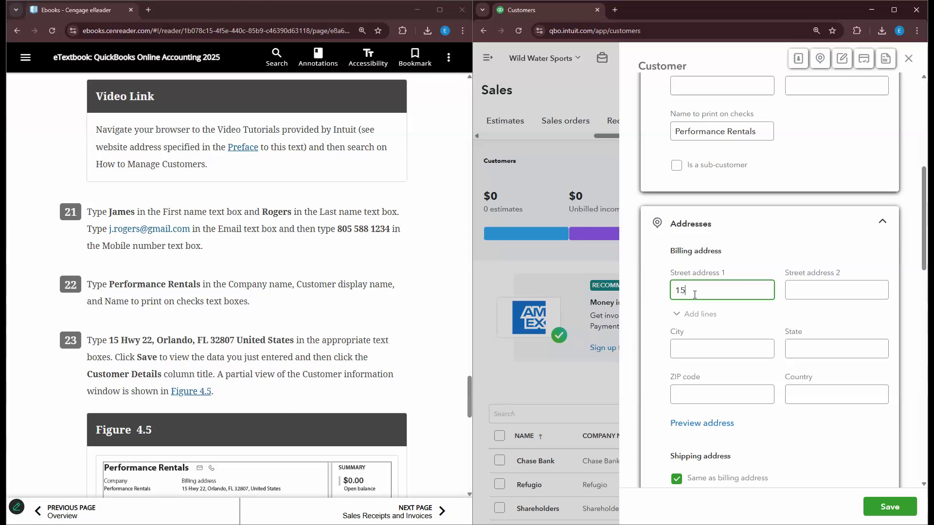
pyautogui.press('Tab')
pyautogui.press('Tab')
pyautogui.press('Tab')
pyautogui.write('Orlando')
pyautogui.press('Tab')
pyautogui.write('FL')
pyautogui.press('Tab')
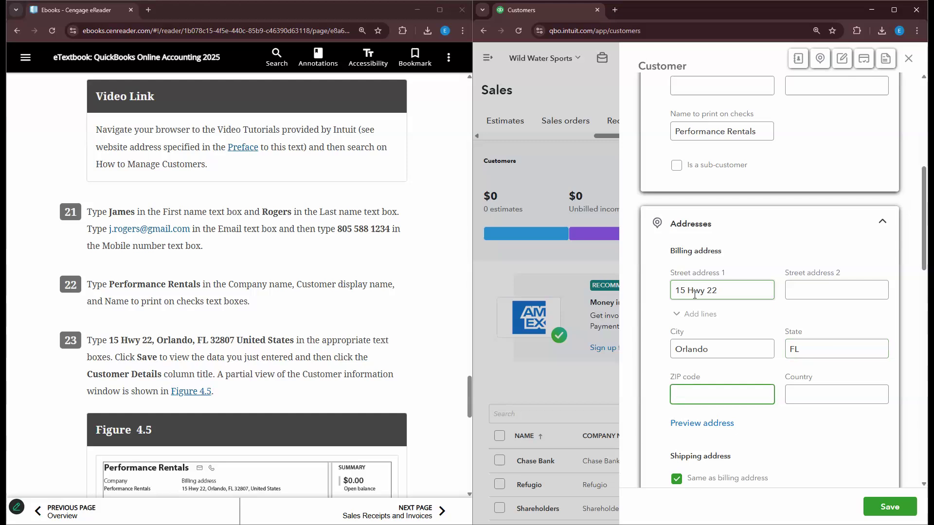
pyautogui.write('32807')
pyautogui.press('Tab')
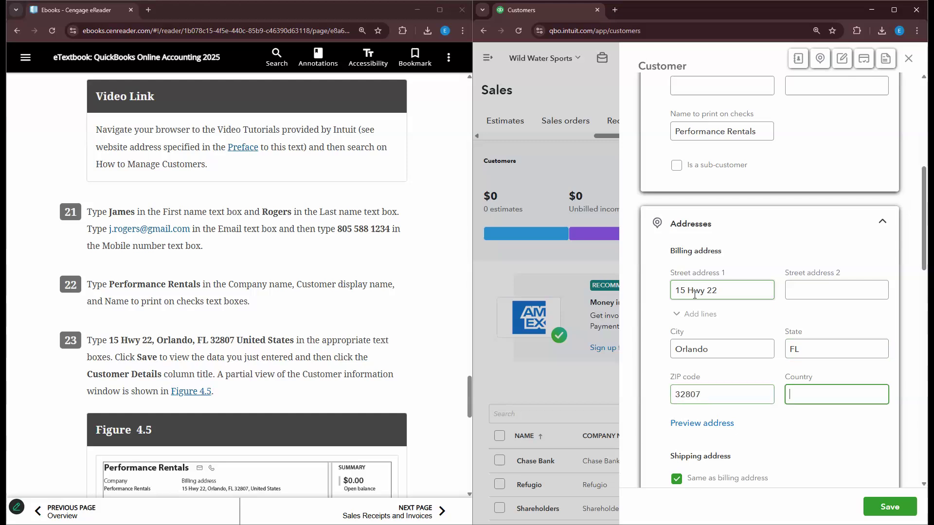
# - Save the new customer and dismiss the browser's save-address popup
pyautogui.scroll(-2, 433, 273)
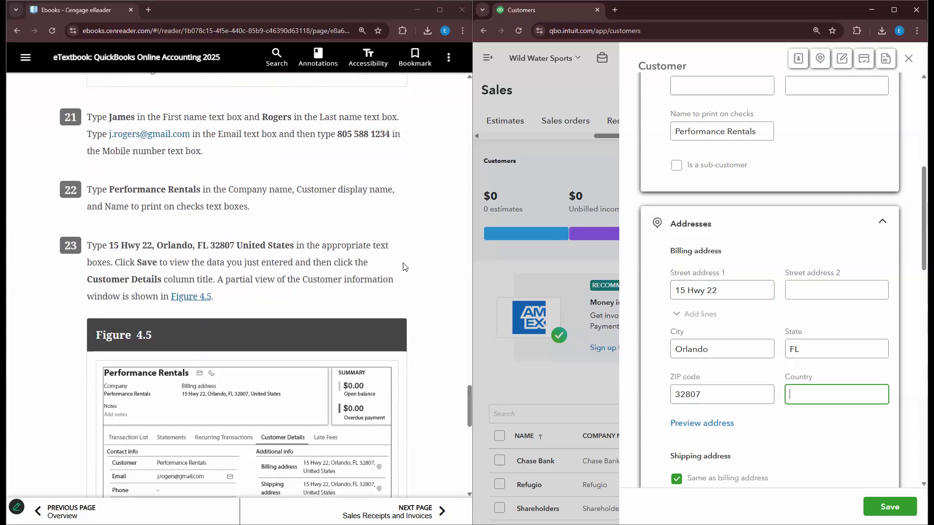
pyautogui.scroll(-10, 824, 307)
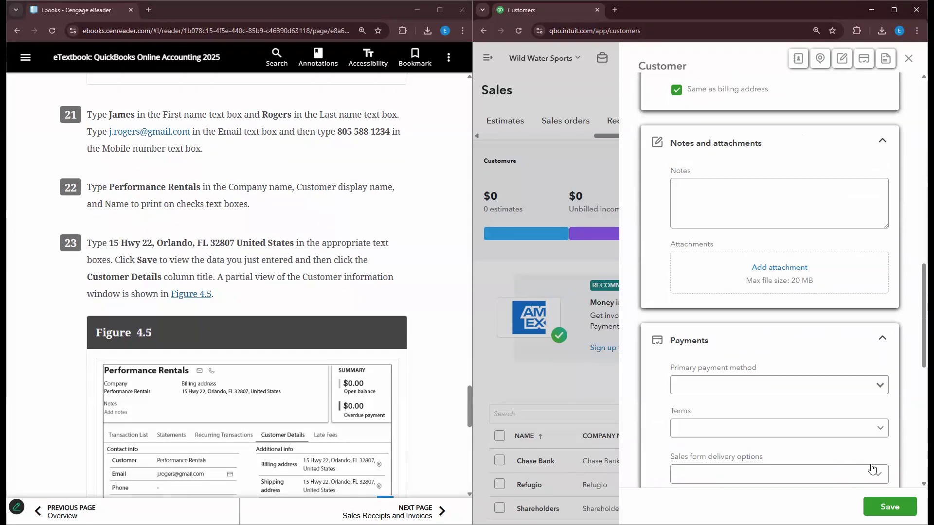
pyautogui.click(890, 507)
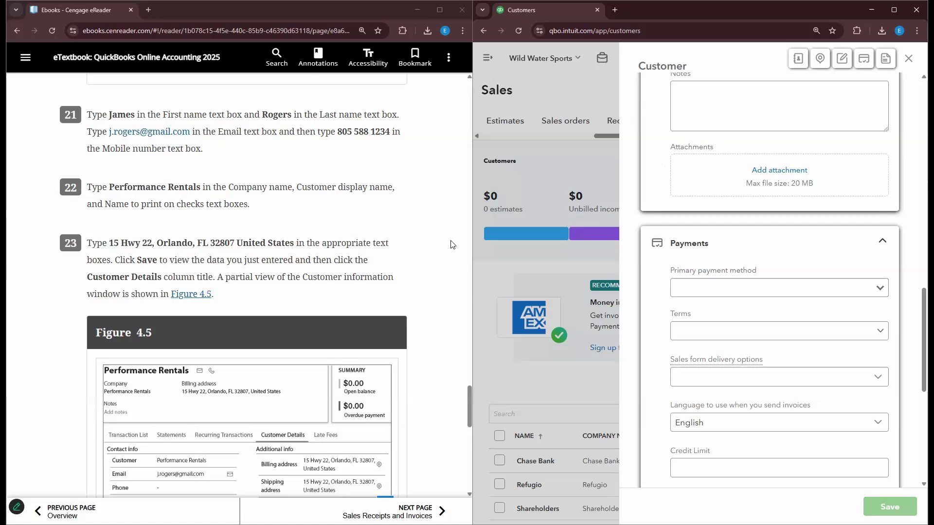
pyautogui.click(816, 180)
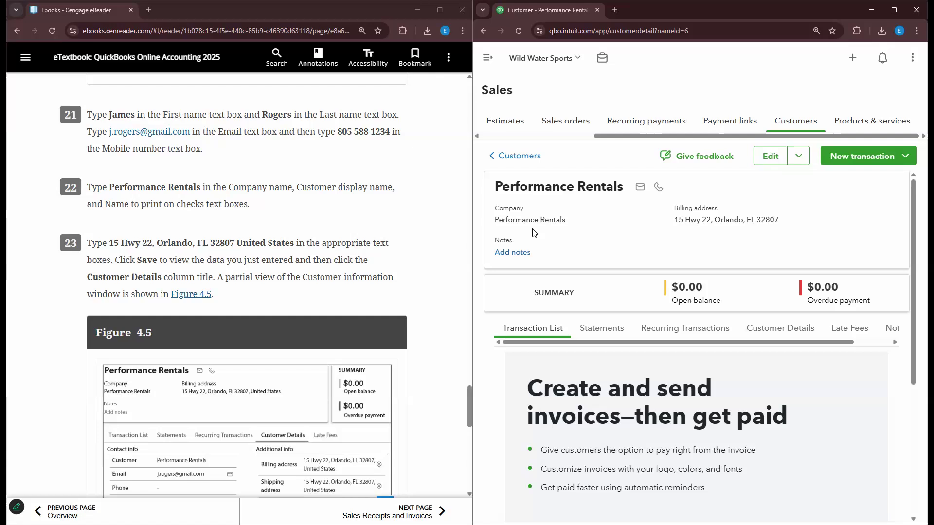
# - Open the Performance Rentals customer record for editing
pyautogui.scroll(-1, 555, 198)
pyautogui.scroll(1, 554, 233)
pyautogui.scroll(-2, 753, 232)
pyautogui.scroll(-3, 306, 392)
pyautogui.scroll(-3, 432, 205)
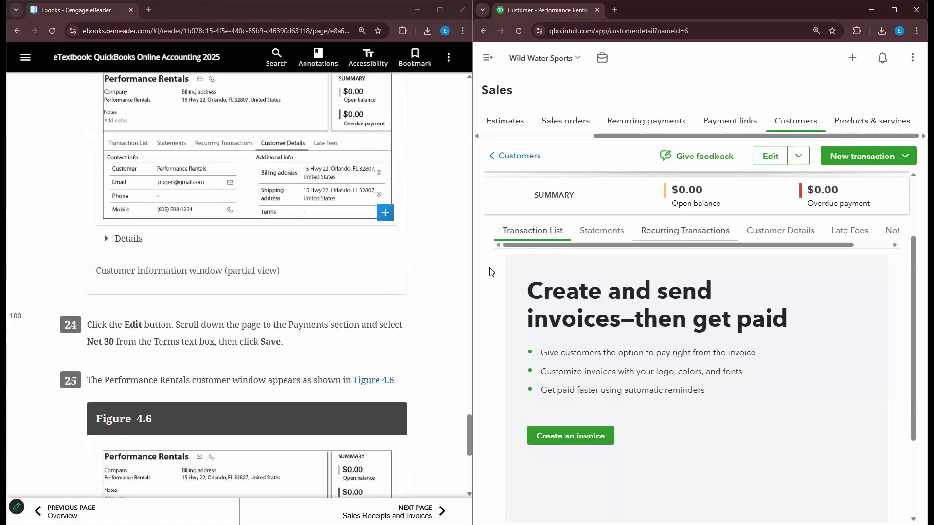
pyautogui.scroll(-1, 491, 272)
pyautogui.click(771, 156)
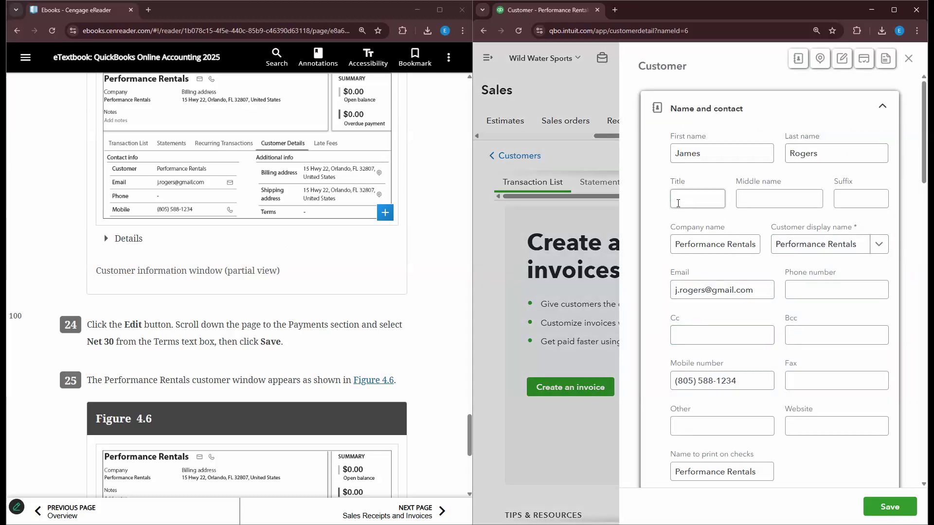
# - Set the payment terms to Net 30 and save the customer
pyautogui.scroll(-2, 669, 261)
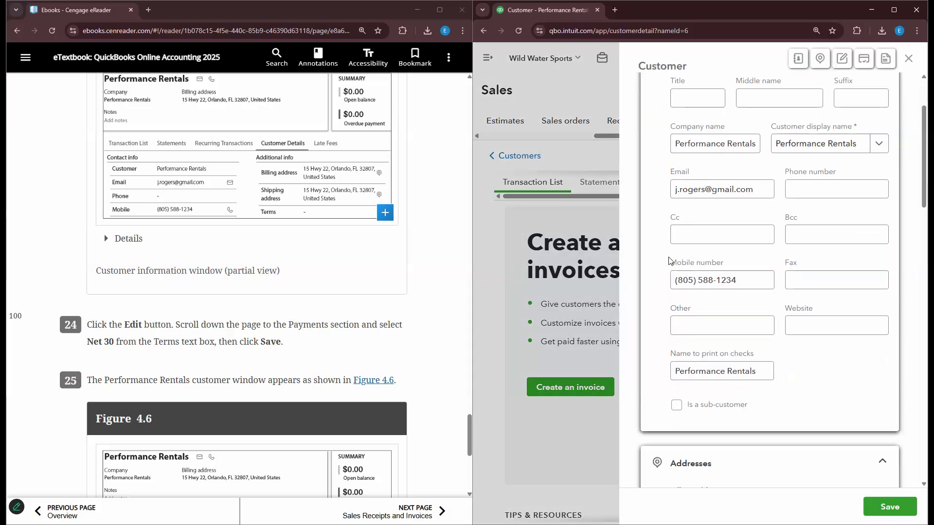
pyautogui.scroll(-15, 669, 262)
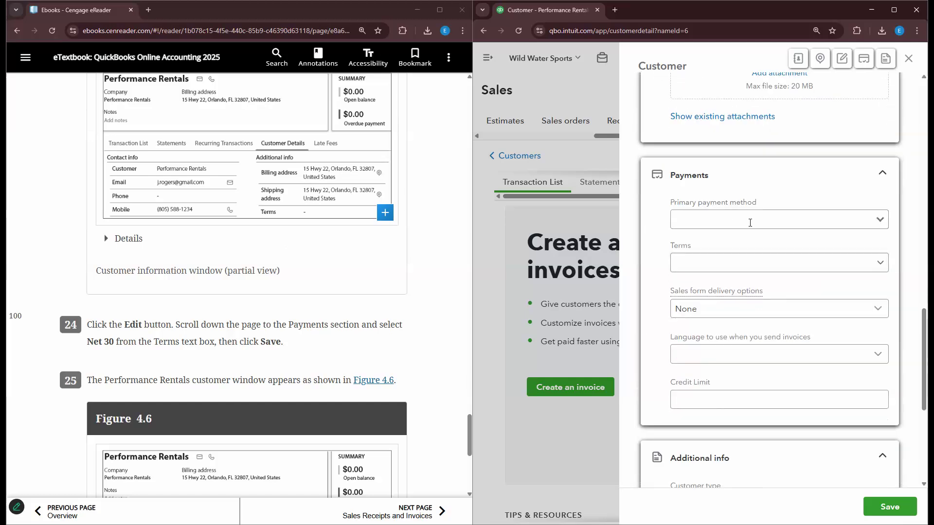
pyautogui.scroll(-1, 411, 341)
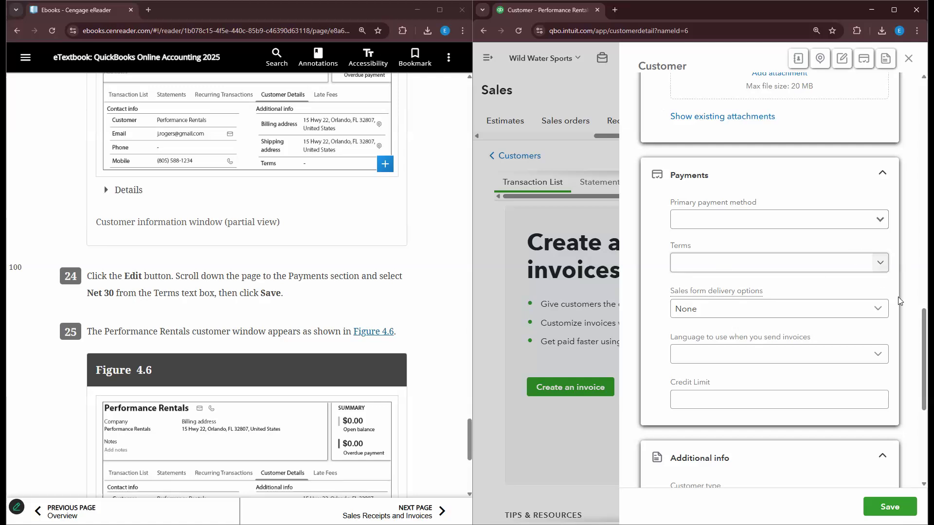
pyautogui.click(861, 262)
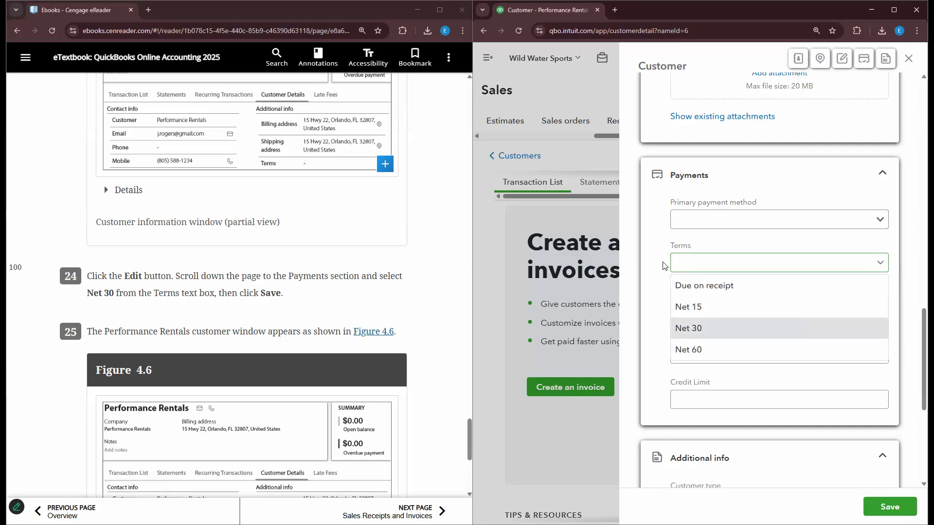
pyautogui.click(827, 327)
pyautogui.click(660, 236)
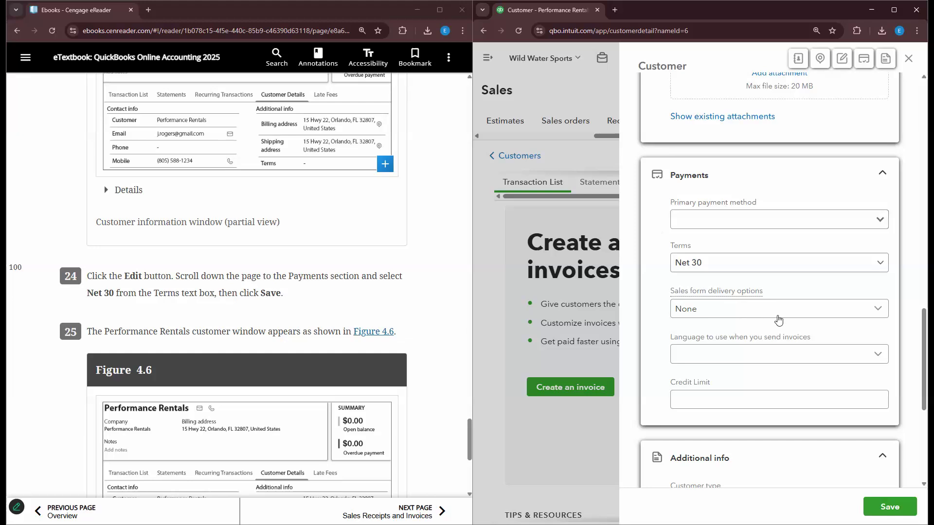
pyautogui.scroll(-1, 339, 292)
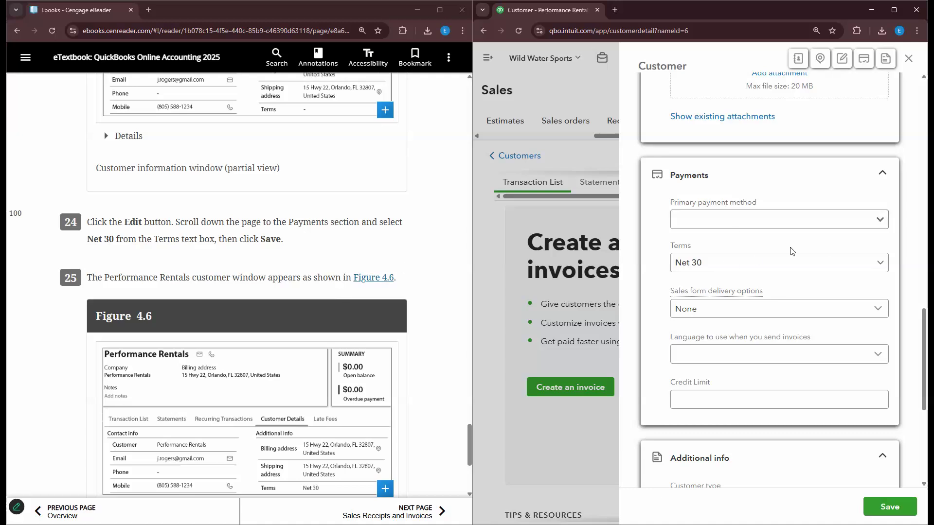
pyautogui.scroll(-1, 339, 294)
pyautogui.click(889, 506)
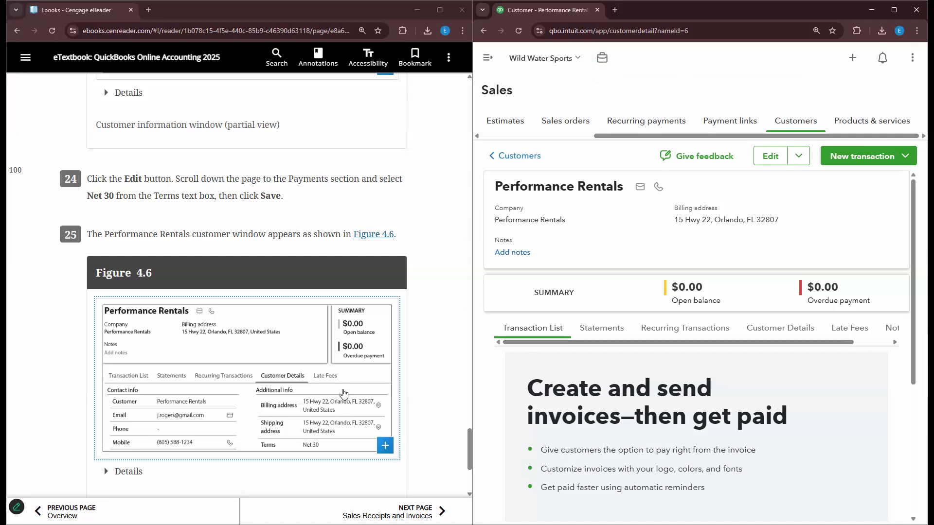
# - Open the Wild Water Sports Home dashboard from the navigation menu
pyautogui.scroll(-2, 630, 252)
pyautogui.scroll(2, 630, 252)
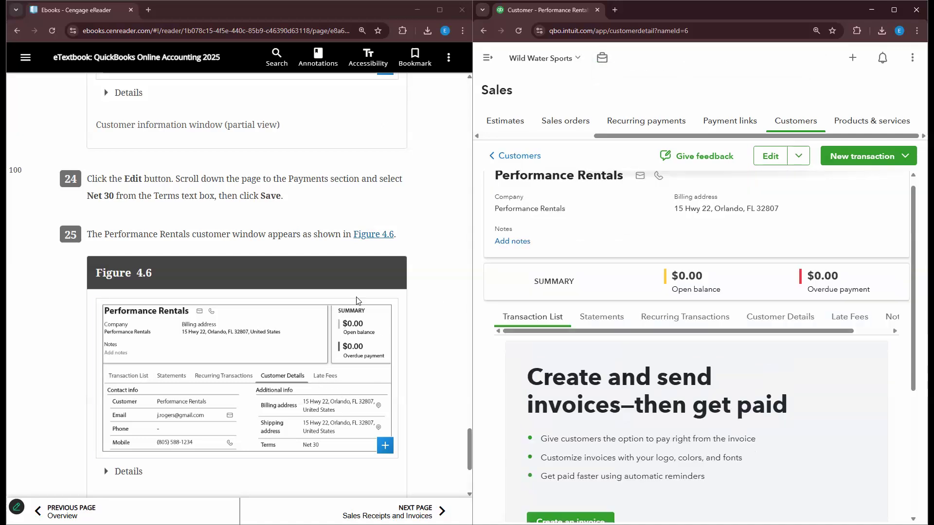
pyautogui.scroll(-4, 417, 292)
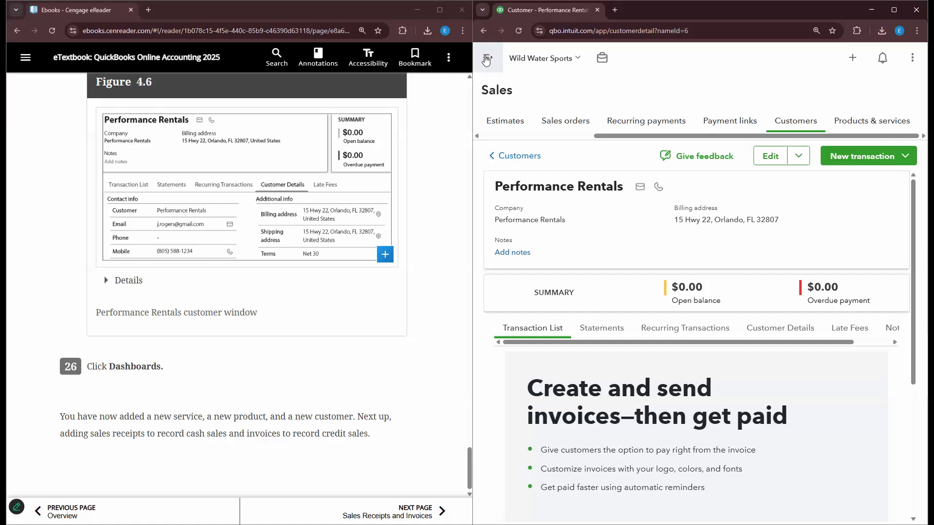
pyautogui.click(485, 60)
pyautogui.click(520, 179)
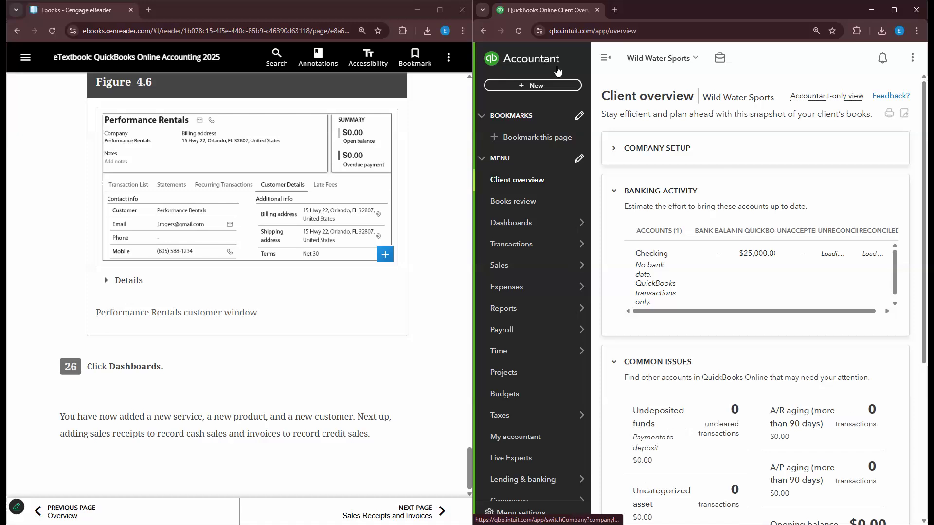
pyautogui.click(528, 222)
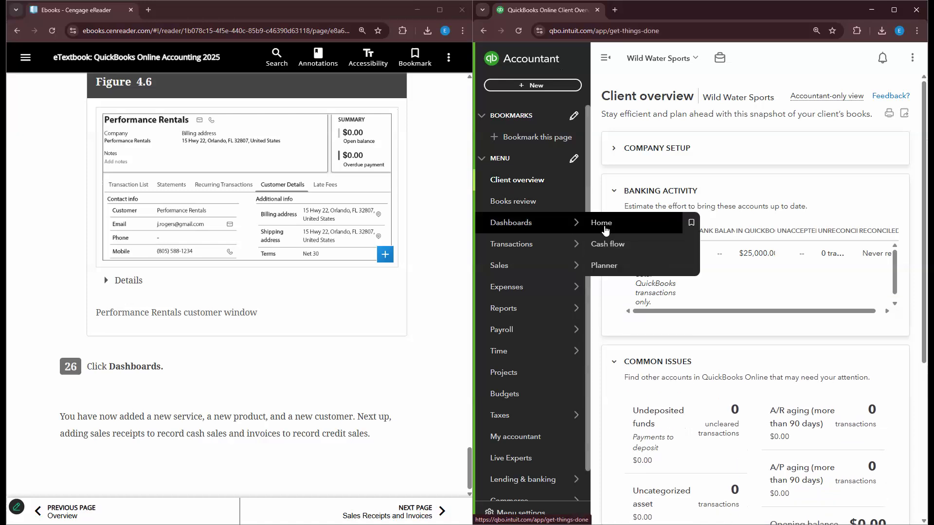
pyautogui.click(608, 57)
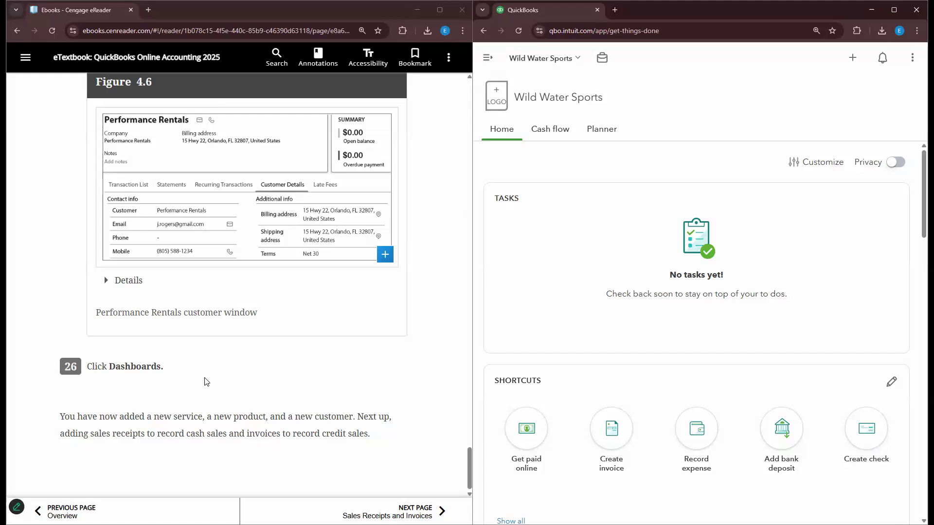
pyautogui.click(488, 58)
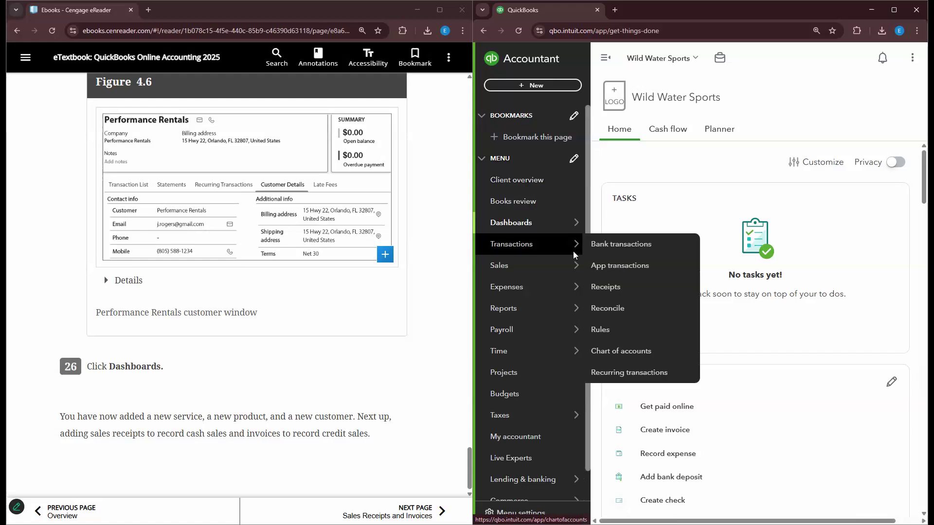
pyautogui.moveTo(563, 271)
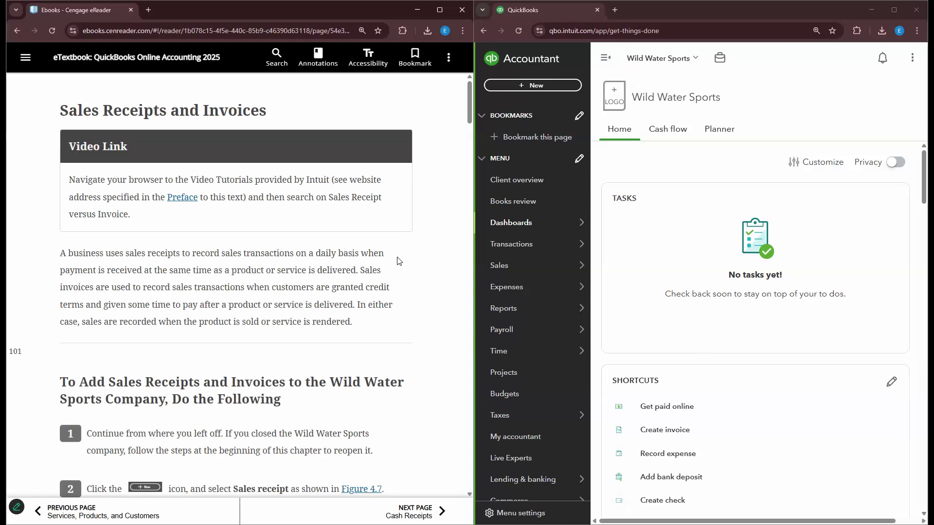
pyautogui.scroll(-1, 397, 261)
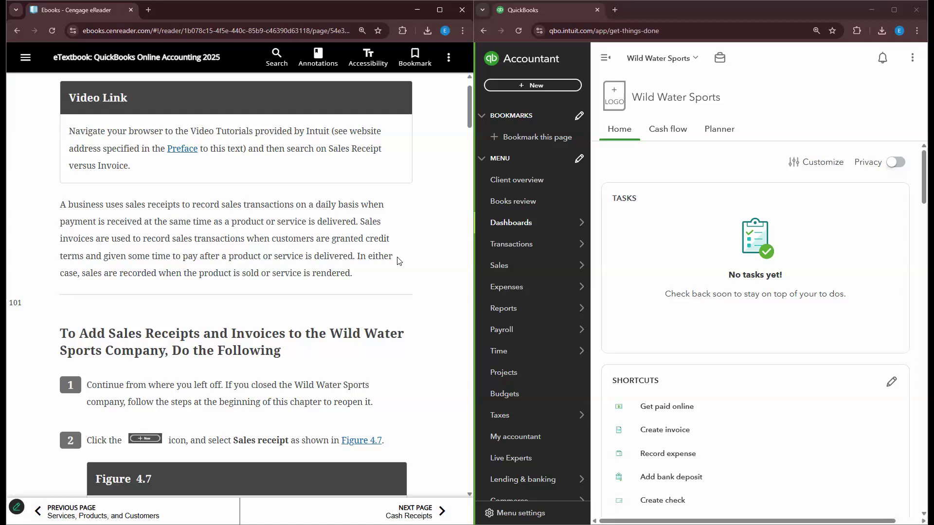
pyautogui.scroll(-1, 397, 261)
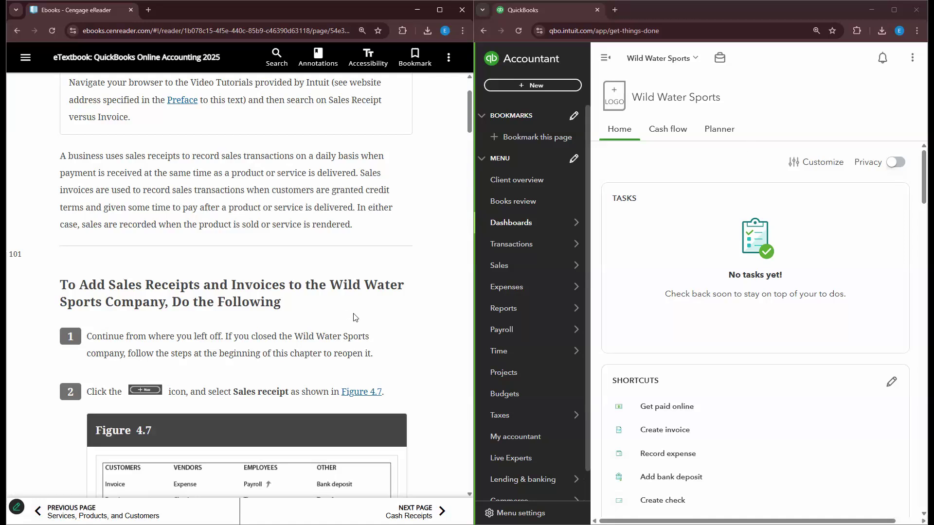
pyautogui.scroll(-2, 353, 316)
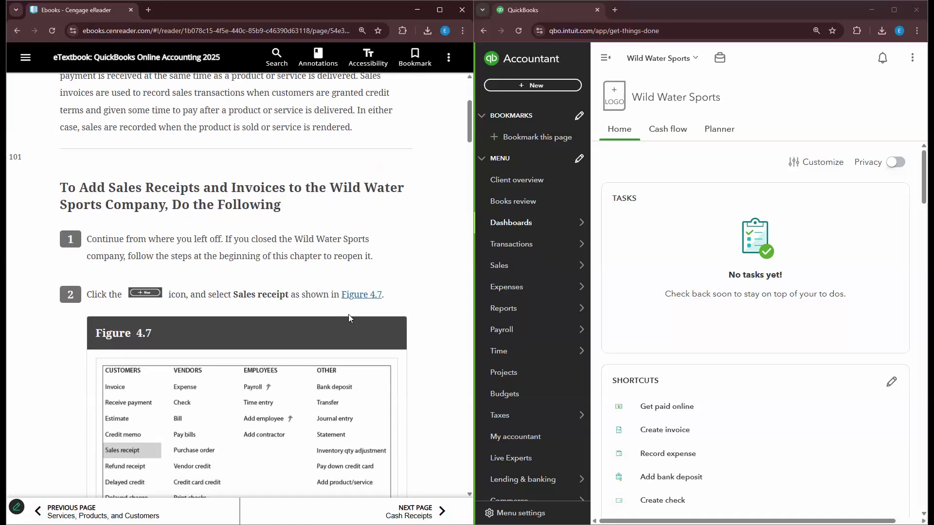
# - Start Sales Receipt #1001 and choose + Add new in its Customer dropdown
pyautogui.click(605, 58)
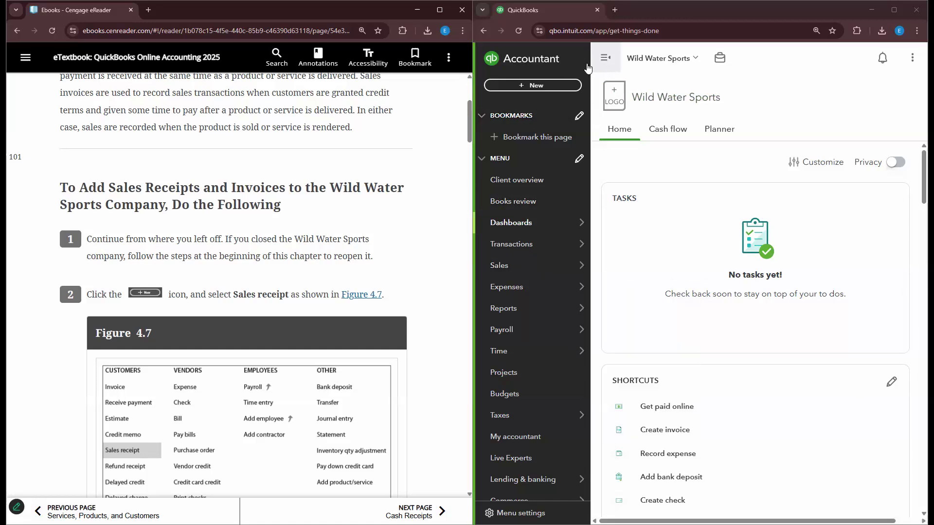
pyautogui.click(487, 57)
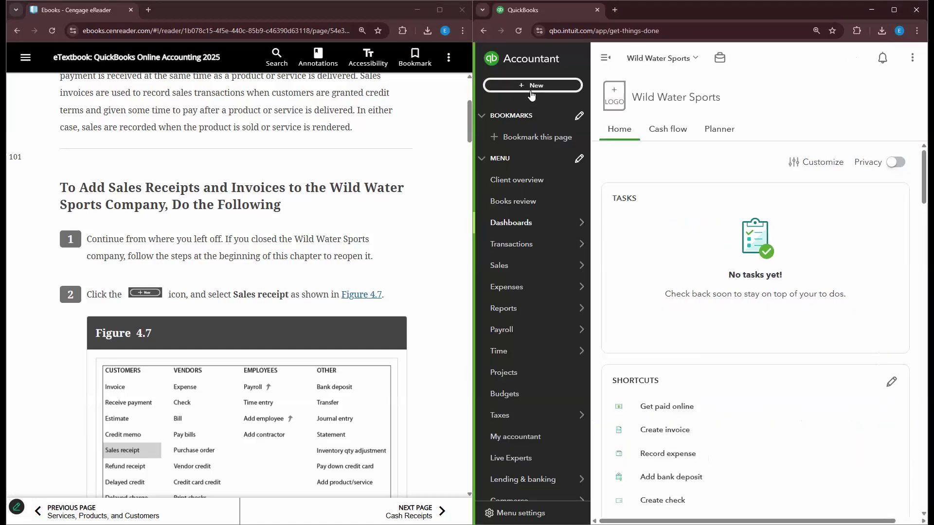
pyautogui.click(531, 91)
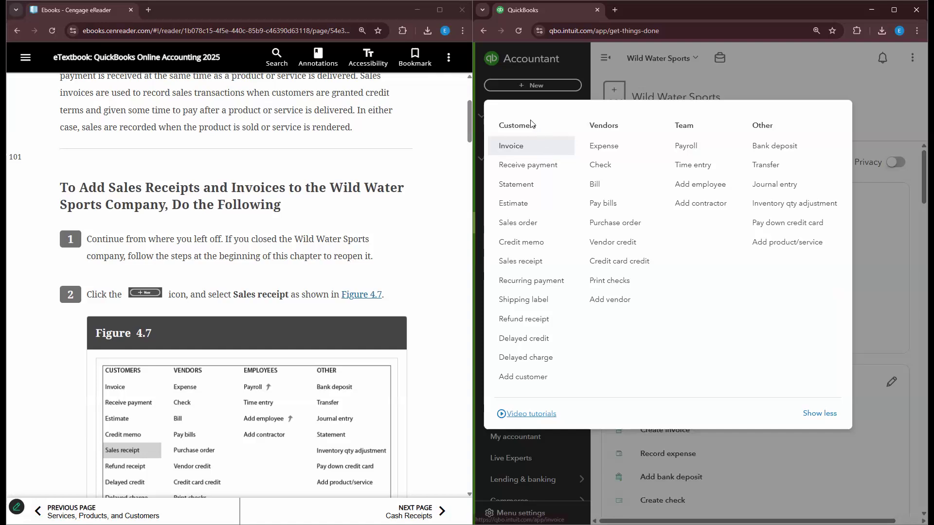
pyautogui.scroll(-1, 423, 262)
pyautogui.click(499, 263)
pyautogui.scroll(-6, 396, 222)
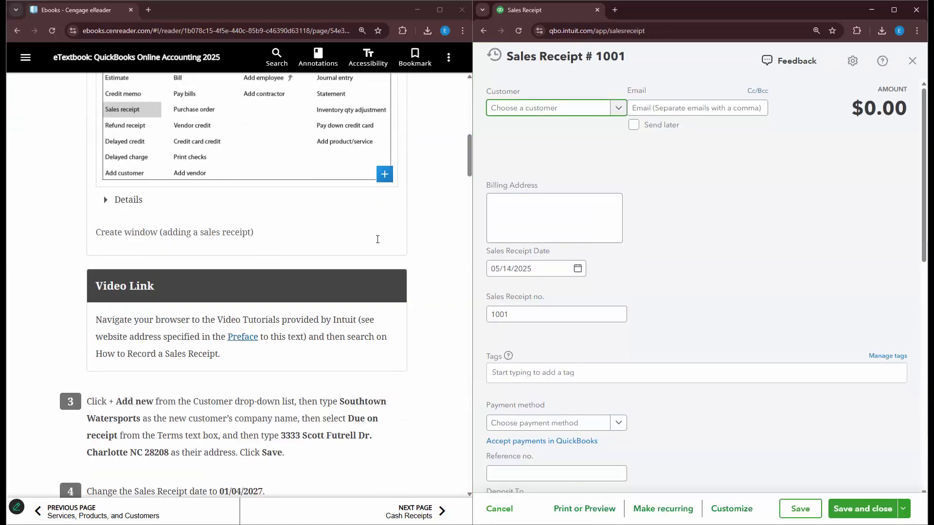
pyautogui.scroll(-2, 393, 222)
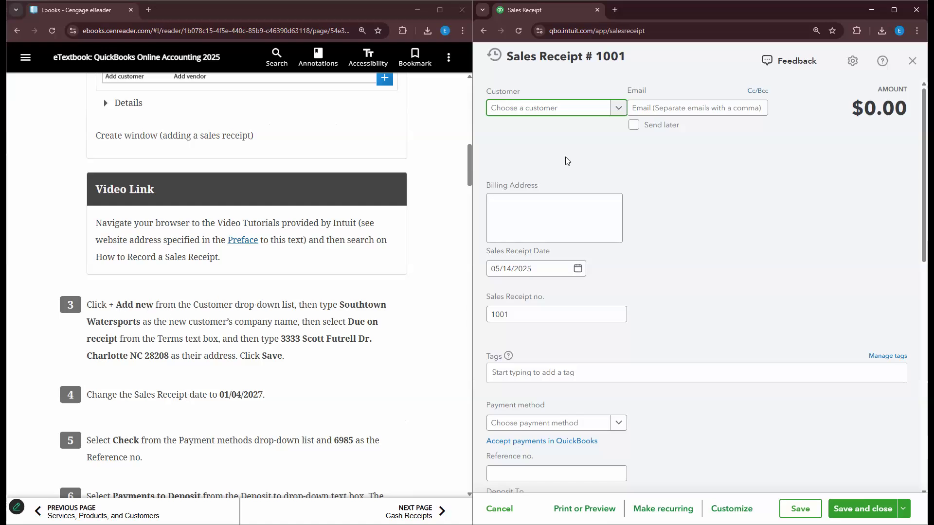
pyautogui.click(609, 110)
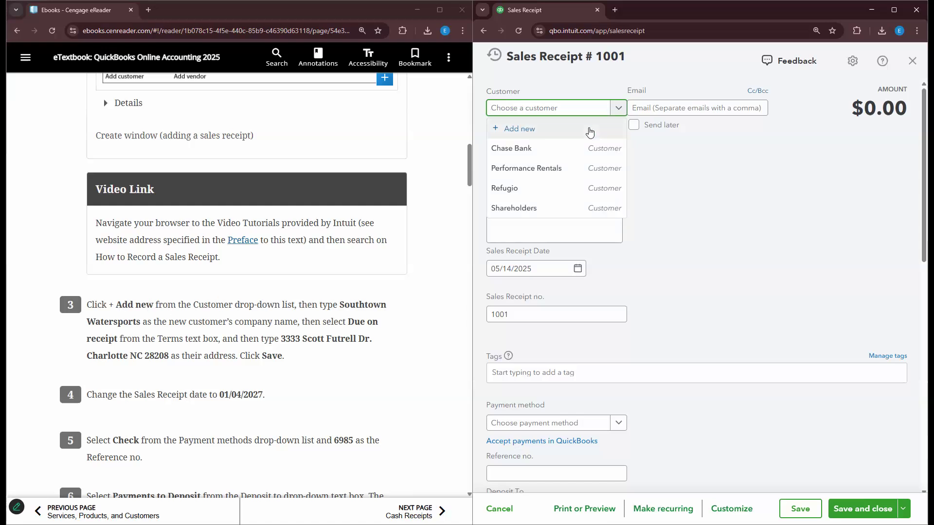
pyautogui.click(590, 131)
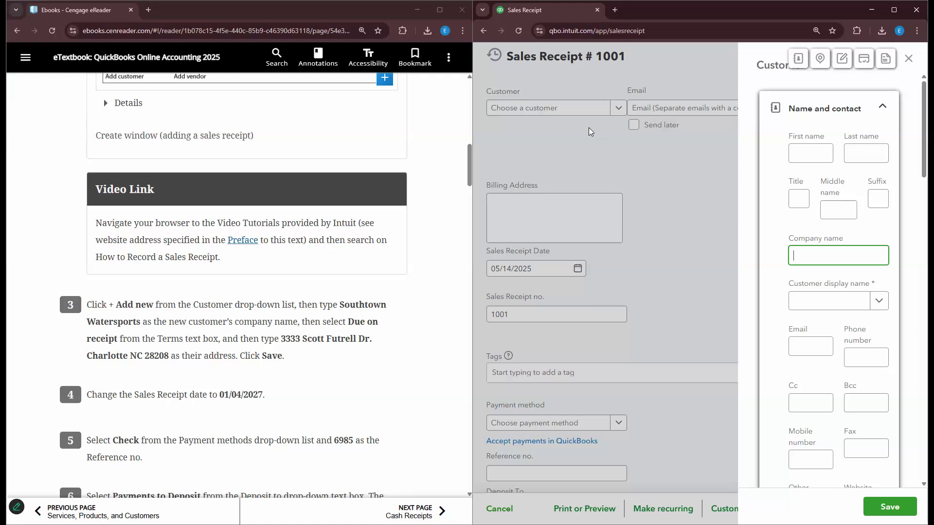
# - Clear the Southtown Watersports text mistakenly typed into the first name field
pyautogui.click(810, 150)
pyautogui.write('sOUTH')
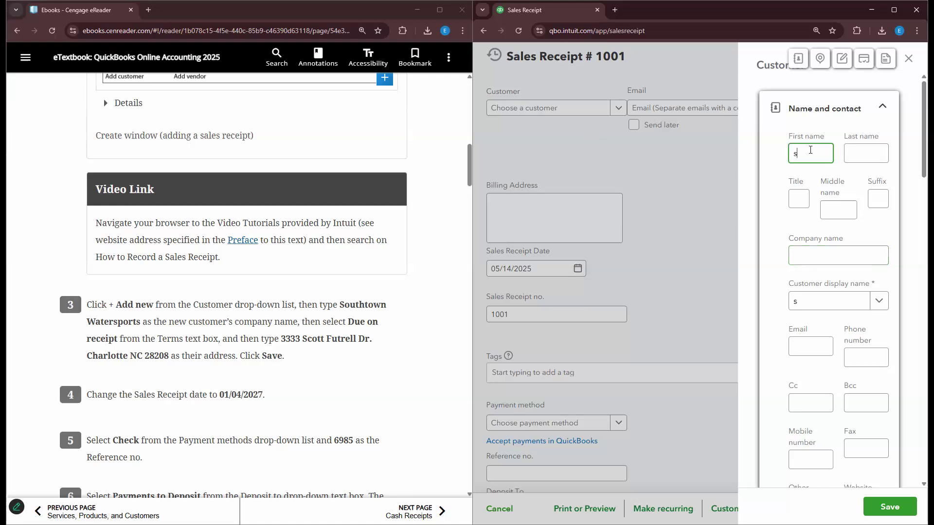
pyautogui.press('BackSpace')
pyautogui.press('BackSpace')
pyautogui.press('BackSpace')
pyautogui.press('BackSpace')
pyautogui.press('BackSpace')
pyautogui.write('South')
pyautogui.write('to')
pyautogui.write('wn Wa')
pyautogui.write('ter')
pyautogui.write('s')
pyautogui.write('op')
pyautogui.write('or')
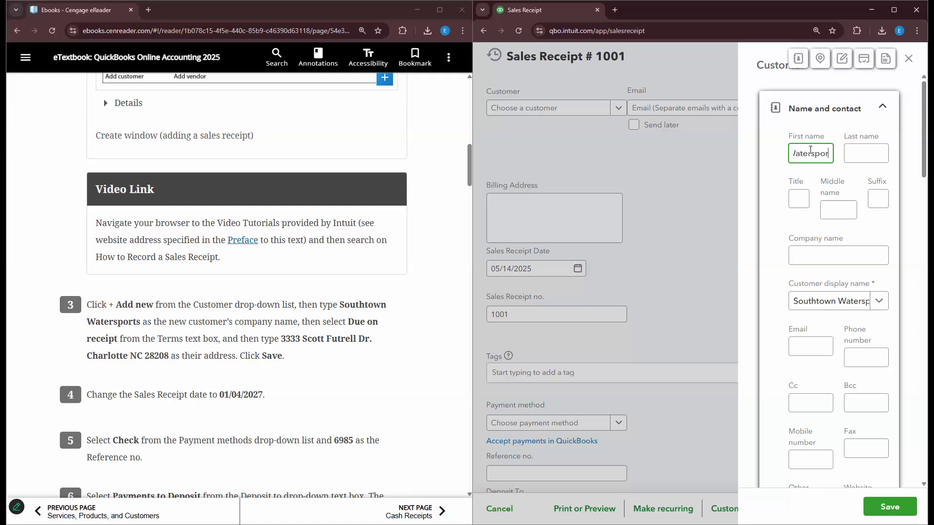
pyautogui.write('ts')
pyautogui.press('Tab')
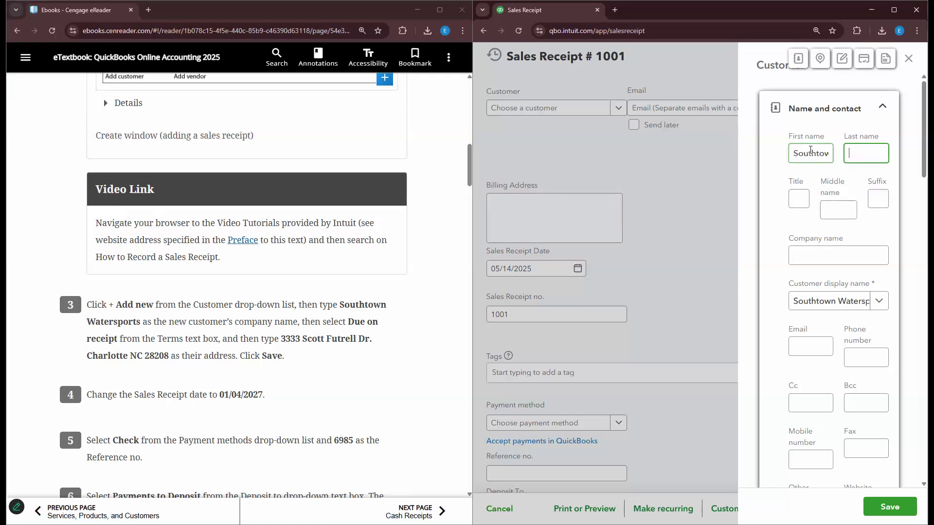
pyautogui.click(810, 150)
pyautogui.hotkey('ctrl', 'a')
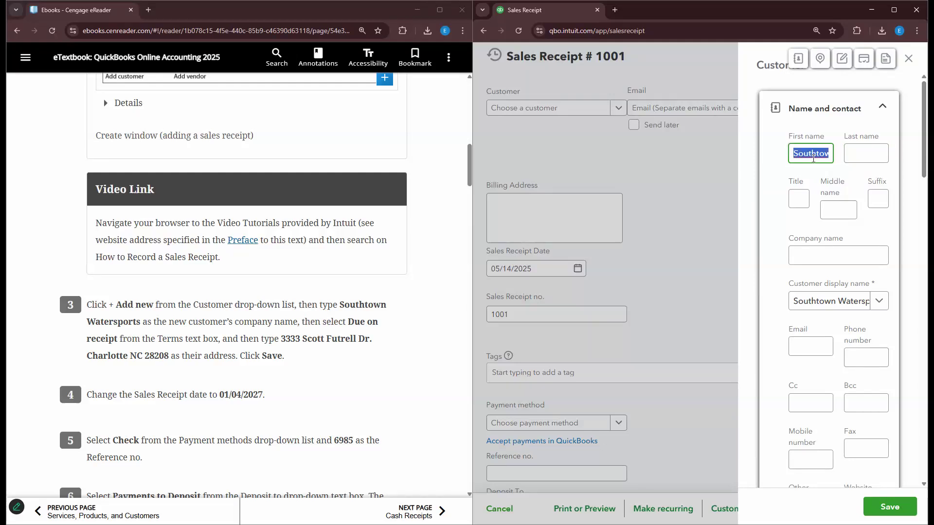
pyautogui.press('BackSpace')
# - Type Southtown Watersports as the company name, filling the display name too
pyautogui.click(813, 267)
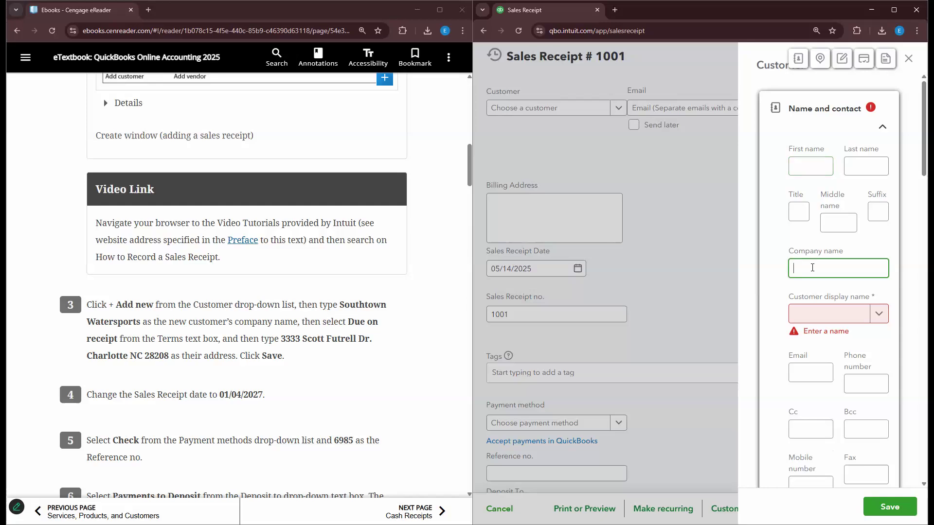
pyautogui.write('s')
pyautogui.press('BackSpace')
pyautogui.write('Sourh')
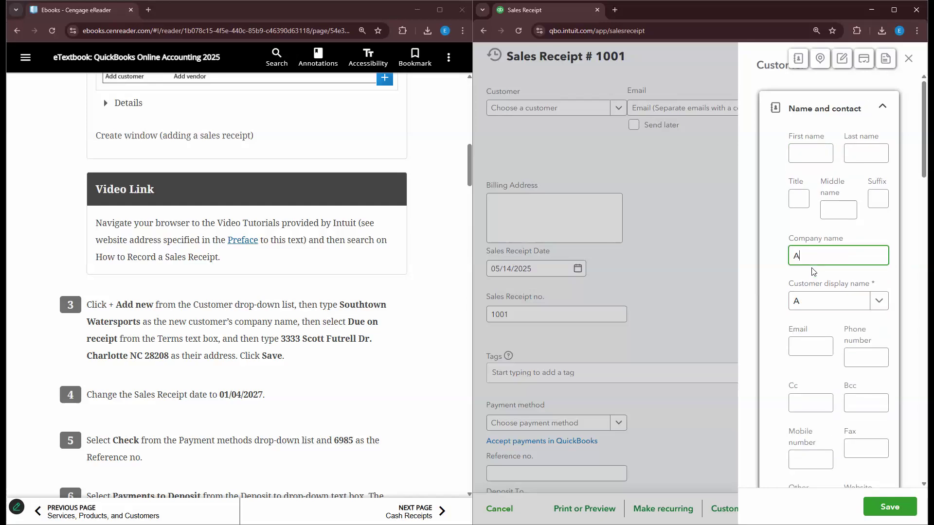
pyautogui.press('BackSpace')
pyautogui.press('BackSpace')
pyautogui.write('rh')
pyautogui.press('BackSpace')
pyautogui.press('BackSpace')
pyautogui.write('thtown Watersports')
pyautogui.click(803, 152)
pyautogui.press('Tab')
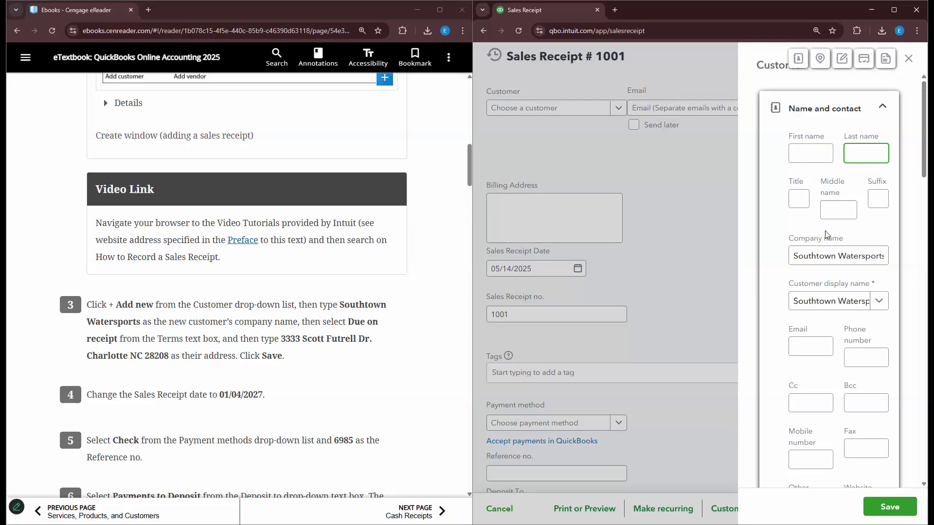
pyautogui.click(865, 259)
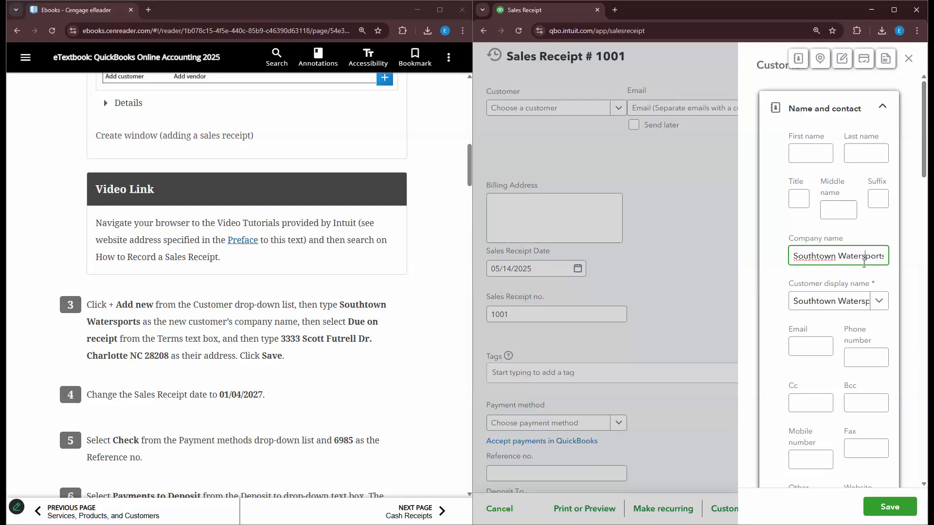
pyautogui.scroll(-10, 864, 265)
pyautogui.scroll(-3, 859, 294)
# - Set the customer's payment terms to Due on receipt
pyautogui.scroll(2, 861, 292)
pyautogui.click(865, 291)
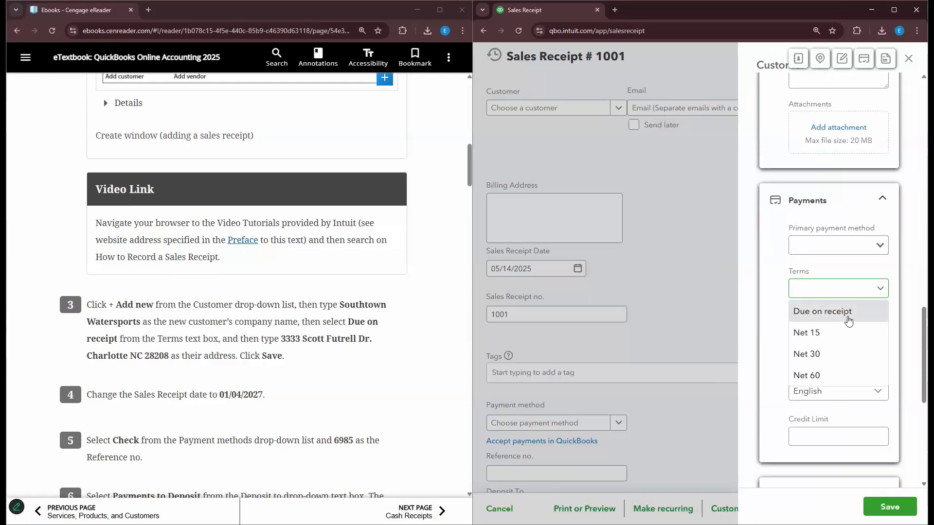
pyautogui.click(848, 313)
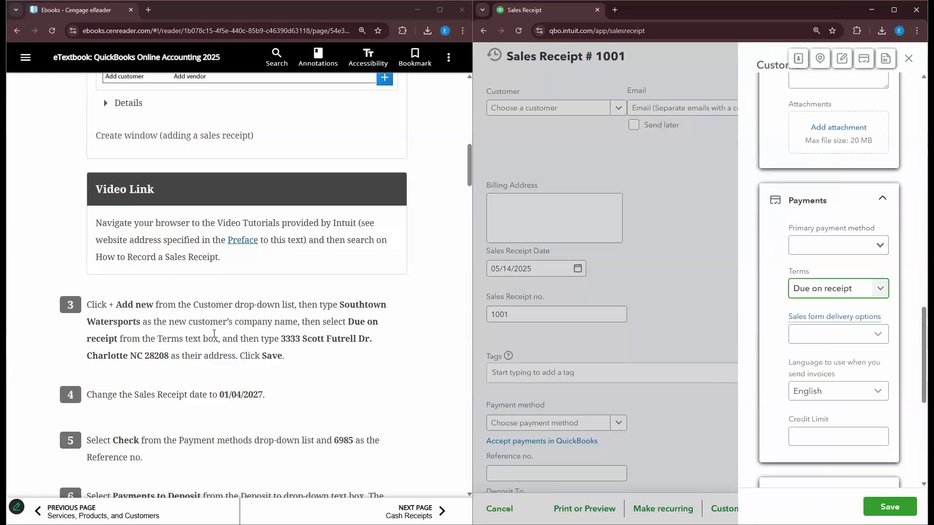
pyautogui.scroll(10, 798, 341)
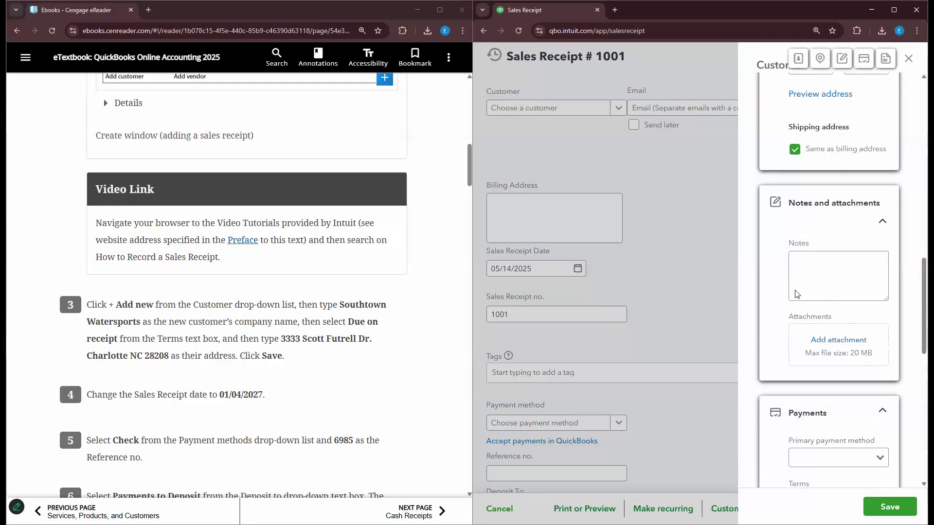
# - Enter the customer's billing street, city, state and ZIP, then save the customer
pyautogui.click(804, 372)
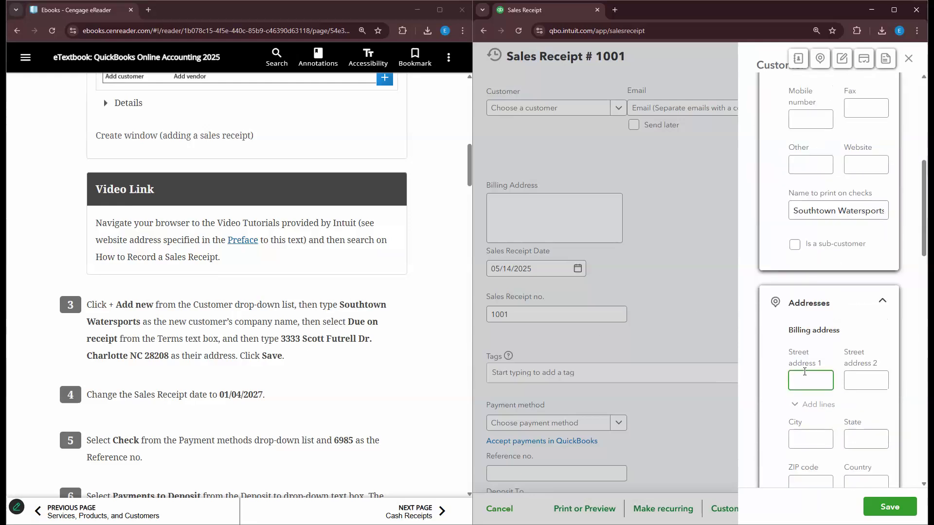
pyautogui.press('Tab')
pyautogui.press('Tab')
pyautogui.press('Tab')
pyautogui.write('Charlot')
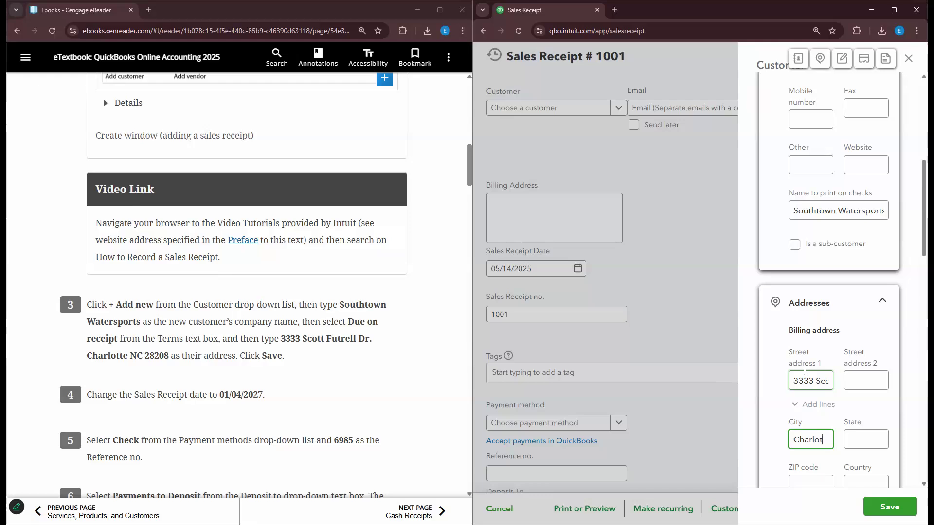
pyautogui.write('te')
pyautogui.press('Tab')
pyautogui.write('nc')
pyautogui.press('BackSpace')
pyautogui.press('BackSpace')
pyautogui.write('NC')
pyautogui.press('Tab')
pyautogui.write('28208')
pyautogui.press('Tab')
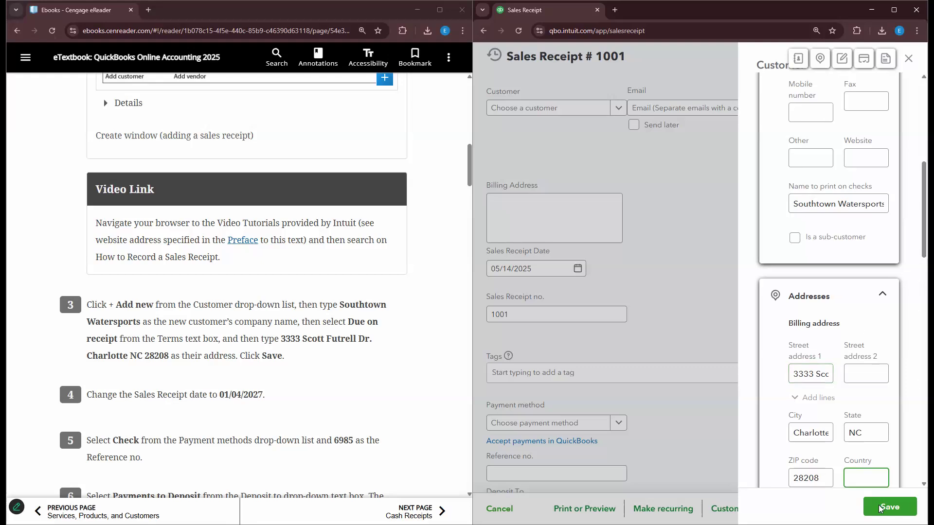
pyautogui.scroll(-3, 814, 358)
pyautogui.click(889, 507)
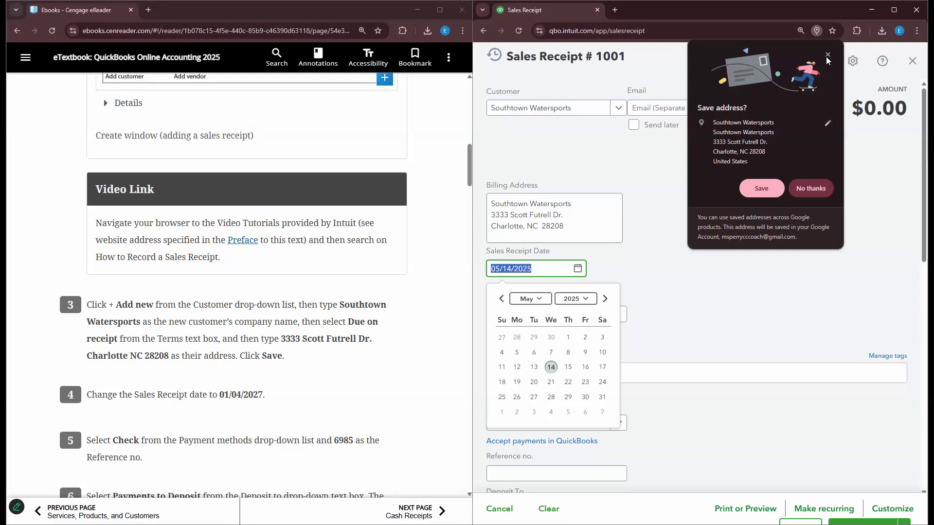
# - Decline the browser's address prompt and date the receipt 01/04/2027
pyautogui.click(827, 57)
pyautogui.write('01')
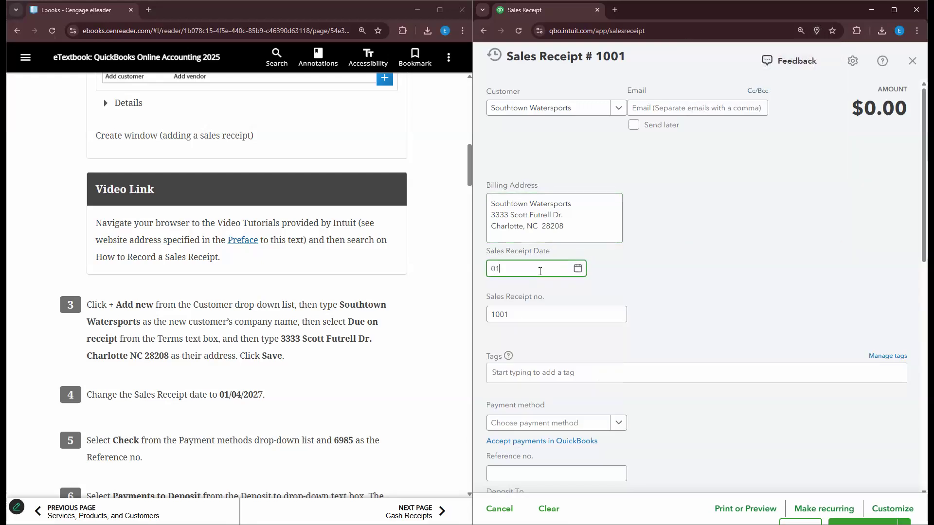
pyautogui.write('/04/2027')
pyautogui.click(353, 341)
pyautogui.scroll(-3, 354, 342)
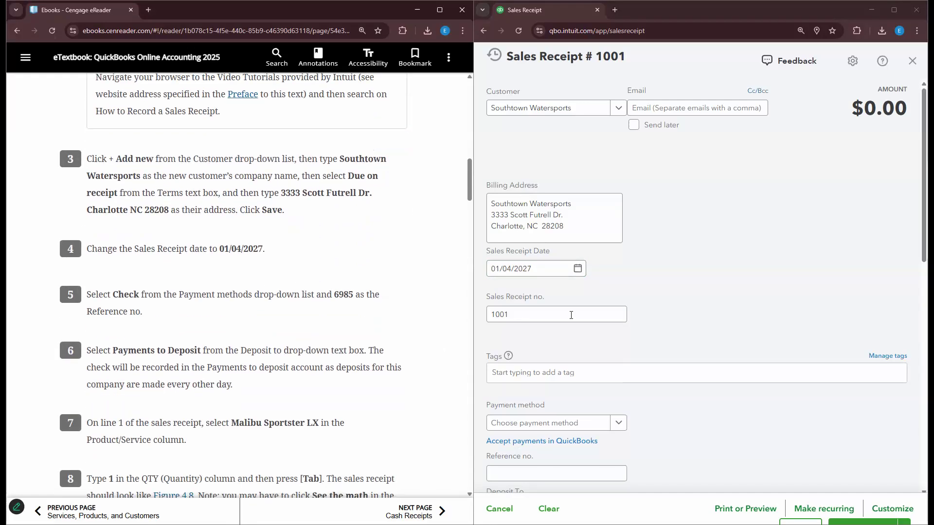
# - Set the payment method to Check and replace the number 1001 with 6985
pyautogui.click(618, 423)
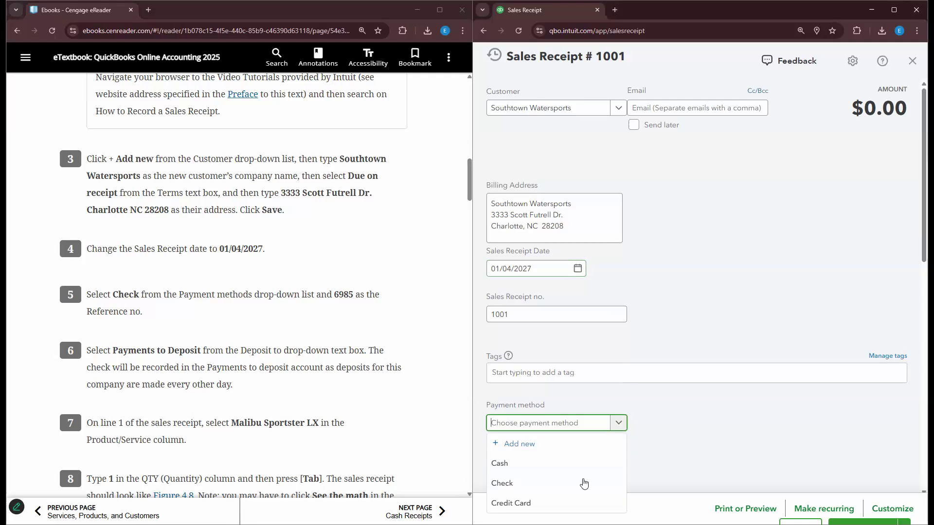
pyautogui.click(572, 487)
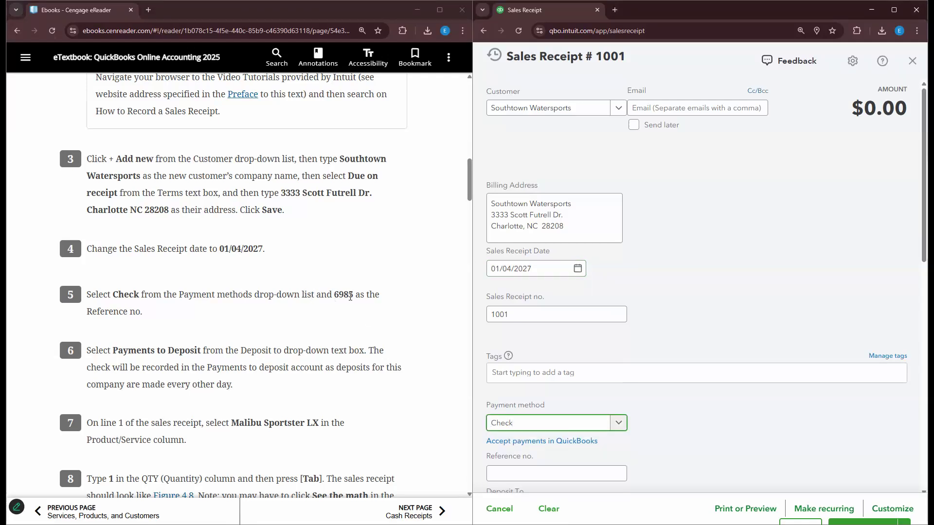
pyautogui.moveTo(508, 318); pyautogui.dragTo(412, 304)
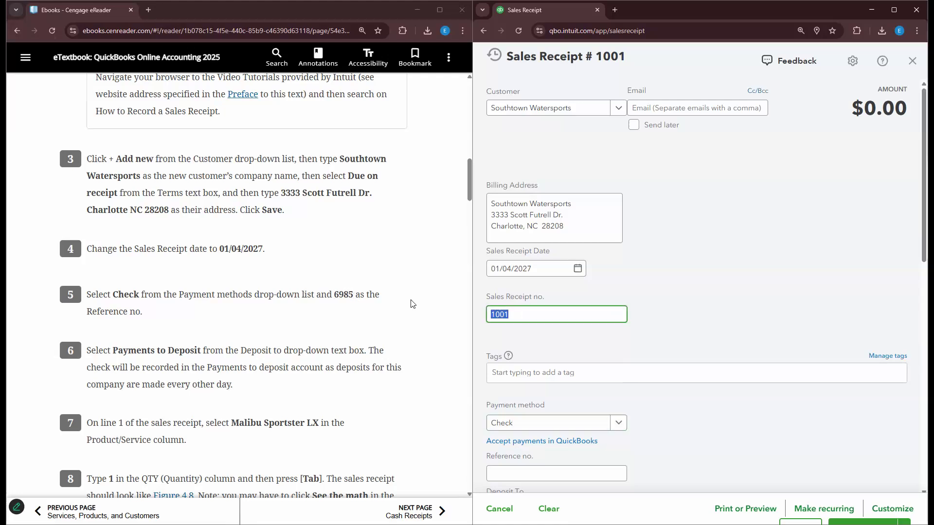
pyautogui.write('6985')
# - Deposit the receipt to the Payments to deposit account
pyautogui.scroll(-2, 452, 324)
pyautogui.scroll(-2, 451, 324)
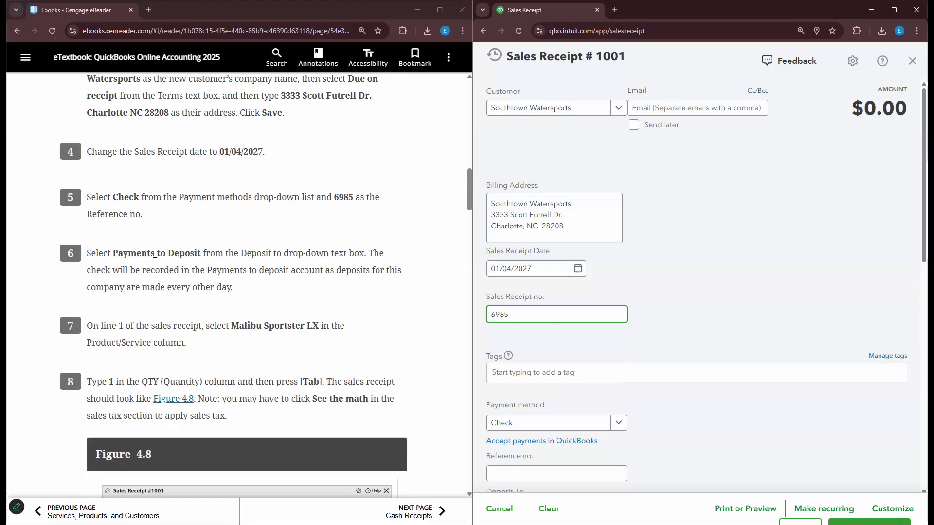
pyautogui.scroll(-2, 619, 272)
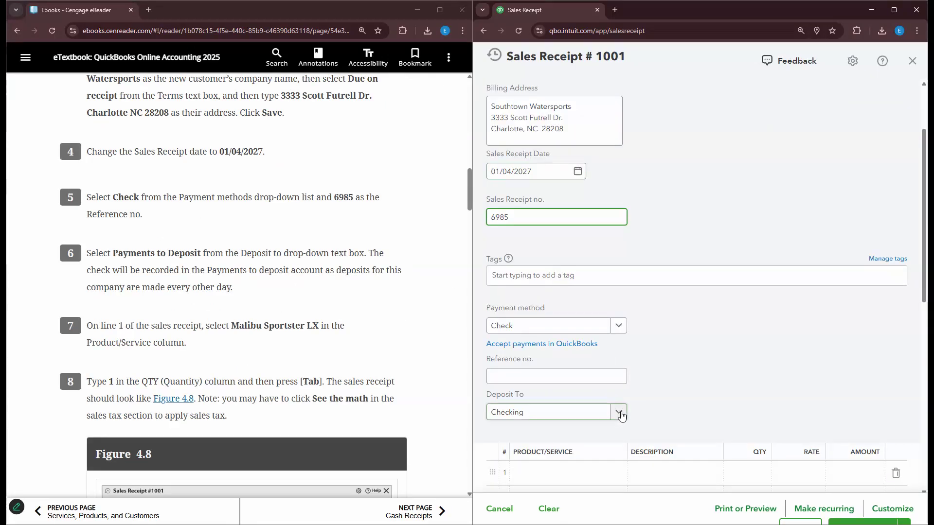
pyautogui.click(619, 413)
pyautogui.click(773, 305)
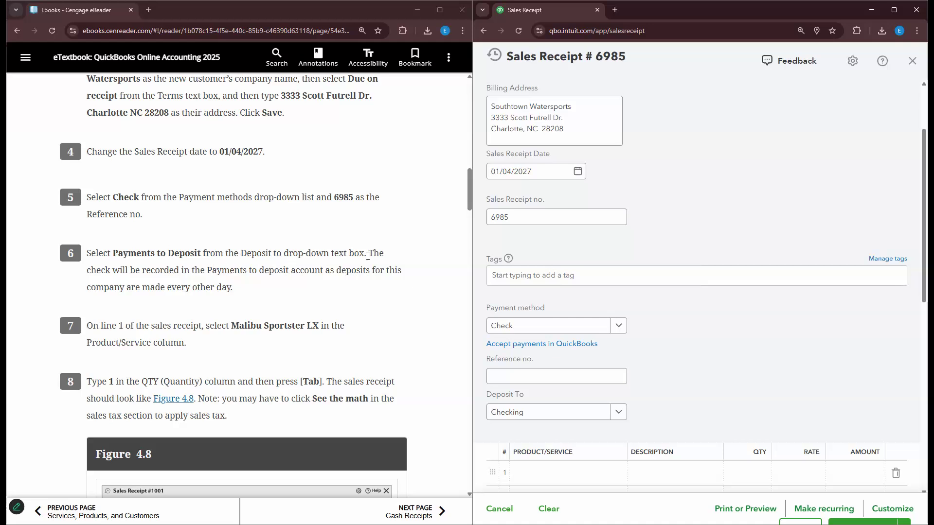
pyautogui.click(618, 413)
pyautogui.scroll(-5, 605, 313)
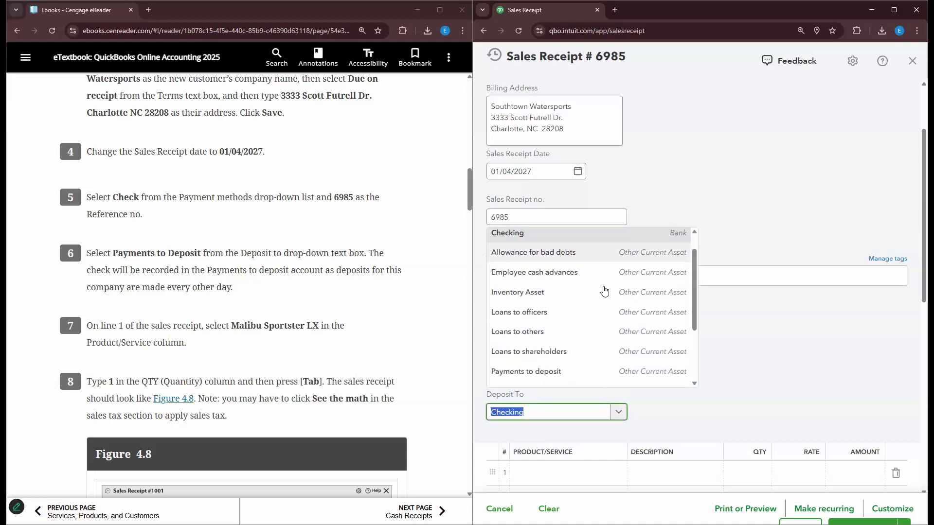
pyautogui.click(617, 298)
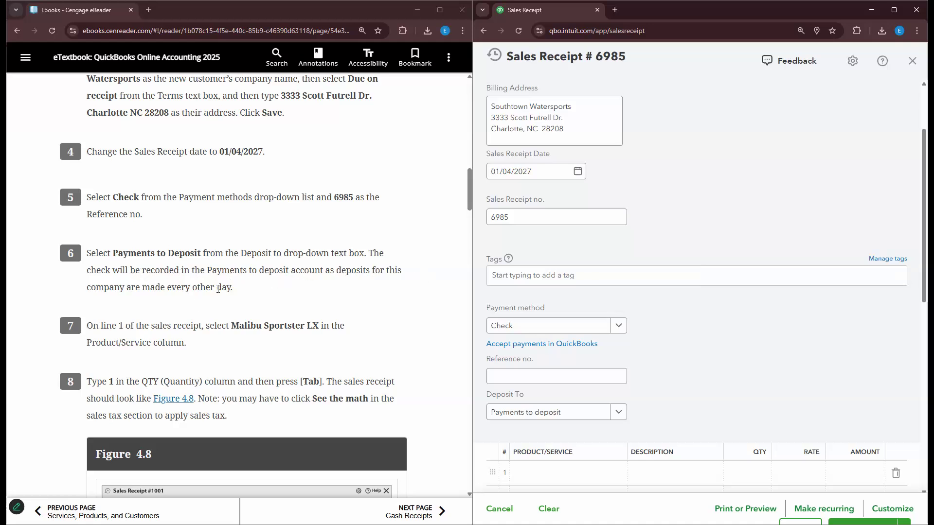
pyautogui.scroll(-4, 231, 292)
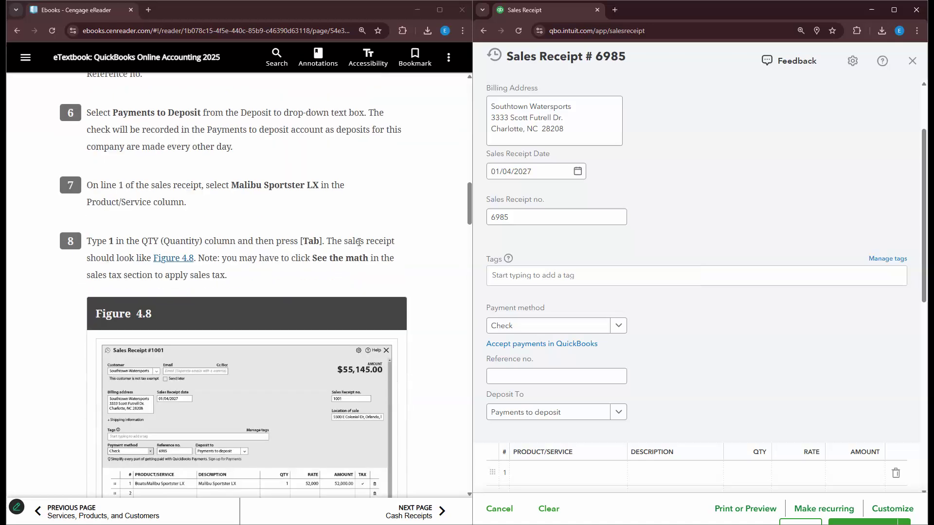
pyautogui.scroll(-1, 530, 451)
# - Put Malibu Sportster LX on line 1, quantity 1 at rate 52,000, totaling $52,000.00
pyautogui.click(530, 451)
pyautogui.click(647, 425)
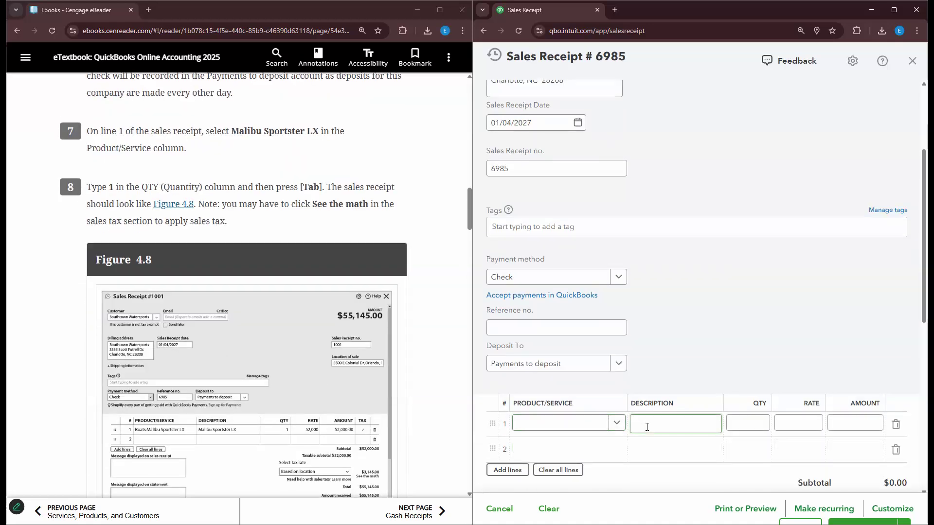
pyautogui.click(617, 423)
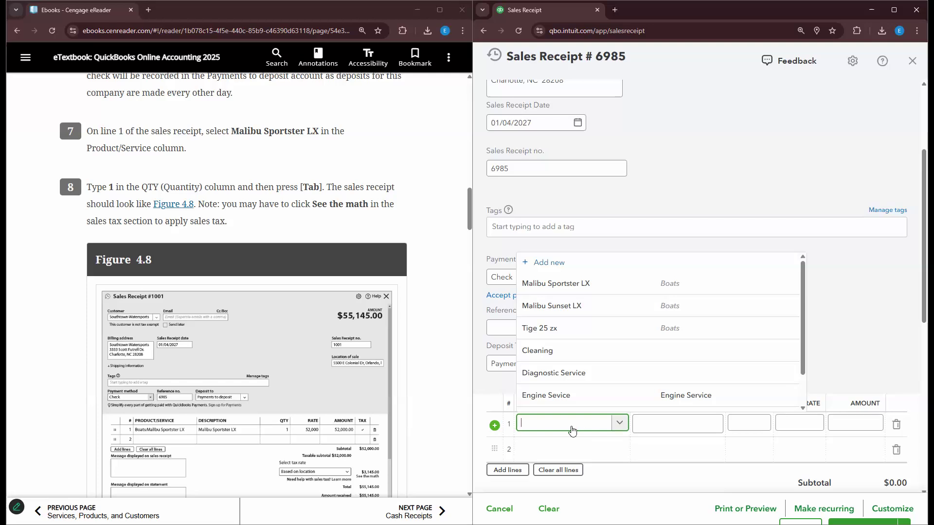
pyautogui.click(580, 291)
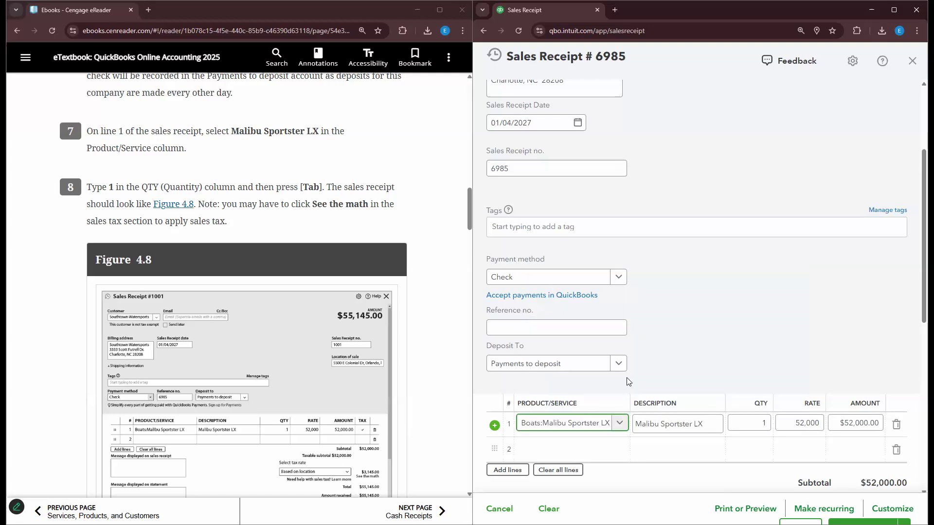
pyautogui.click(756, 423)
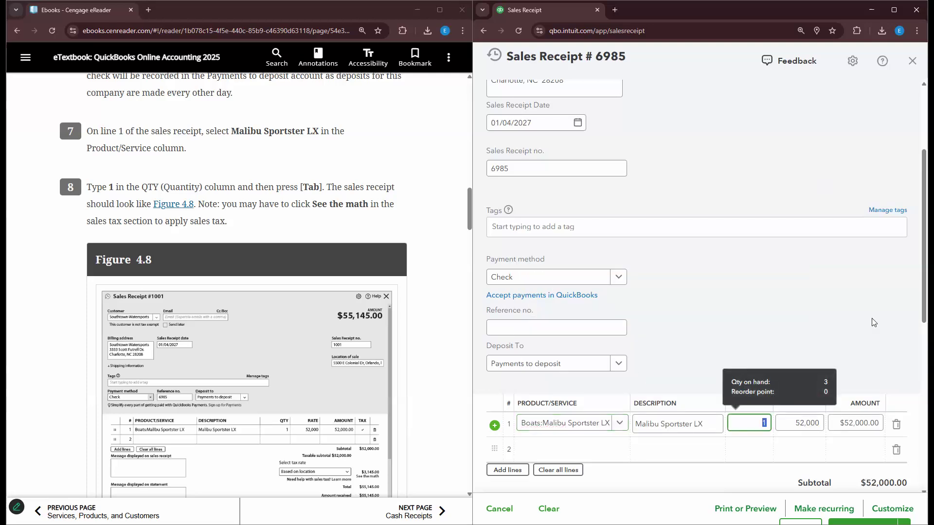
pyautogui.click(792, 426)
pyautogui.click(861, 427)
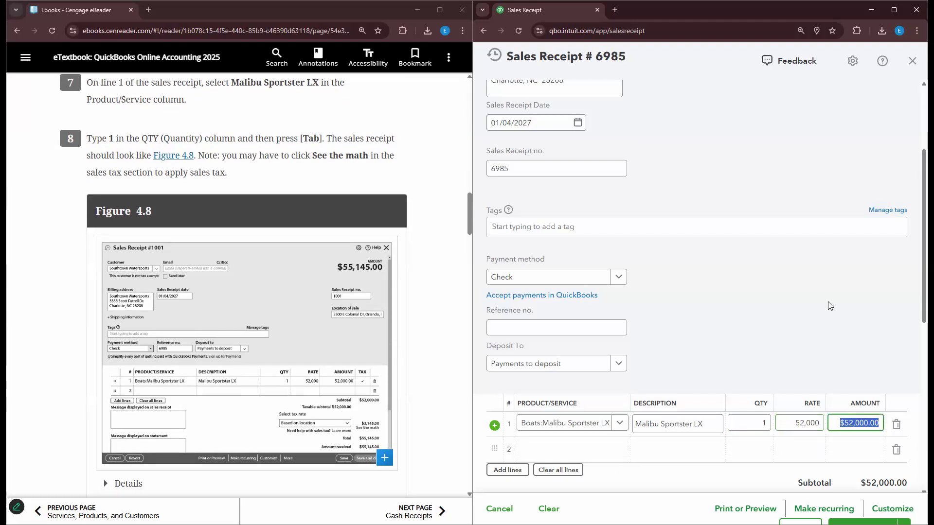
pyautogui.scroll(-8, 892, 334)
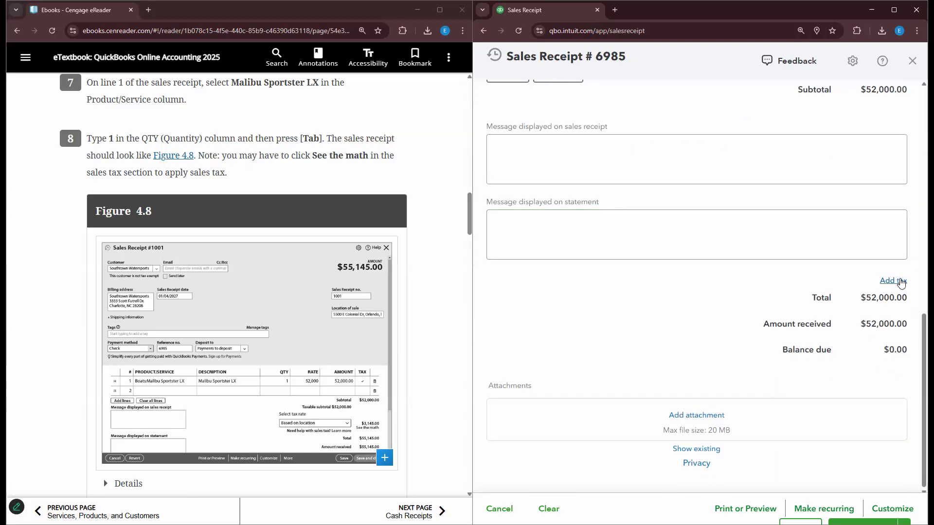
# - Start automated sales tax setup on the receipt, then jump to Chapter 3 in the textbook
pyautogui.click(898, 280)
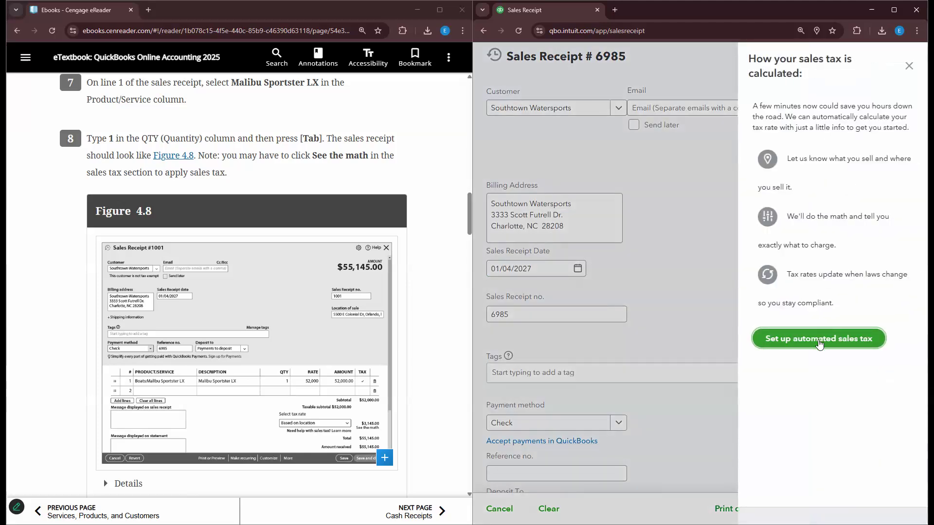
pyautogui.click(819, 341)
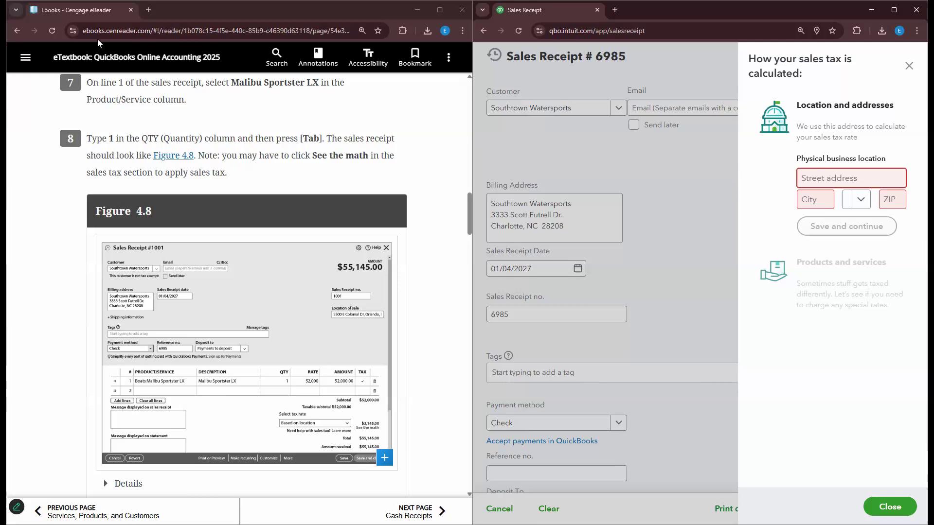
pyautogui.click(27, 62)
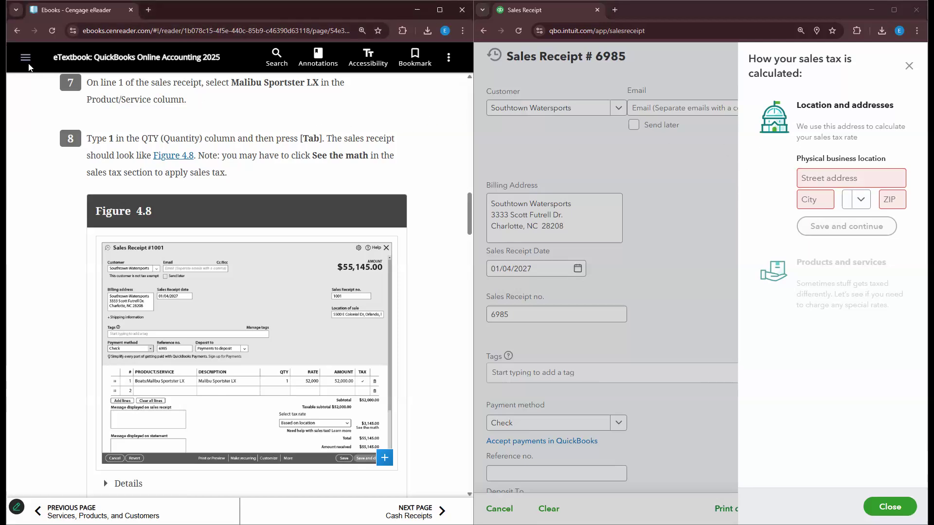
pyautogui.click(28, 64)
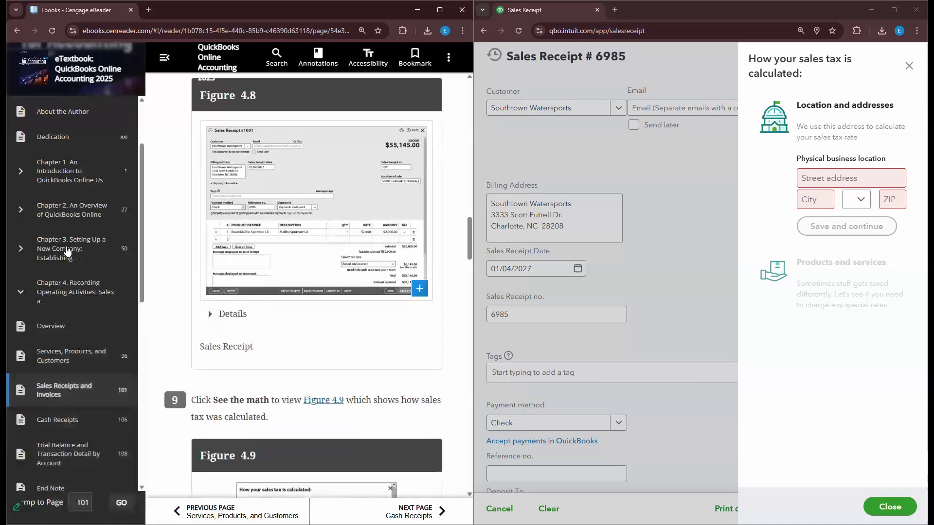
pyautogui.click(71, 249)
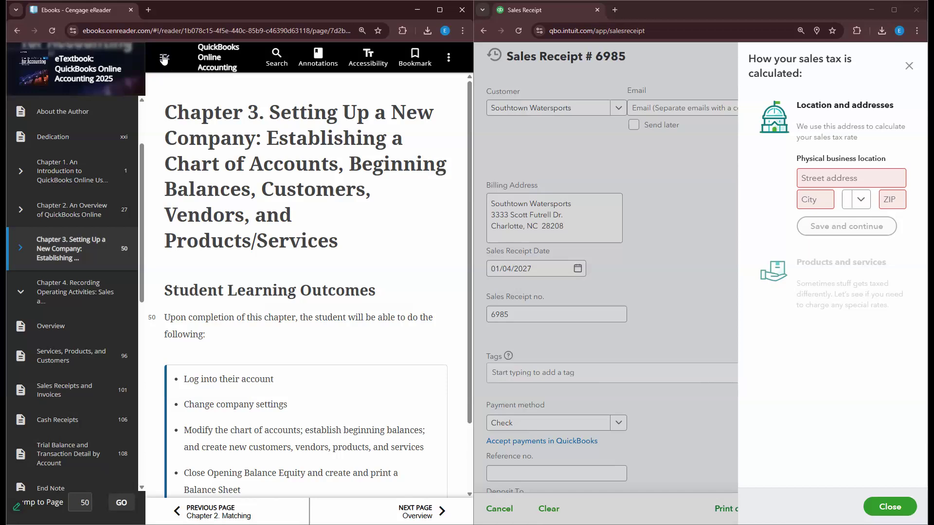
# - Open Chapter 3's Company Settings section and scroll to step 4 and Figure 3.2
pyautogui.click(164, 59)
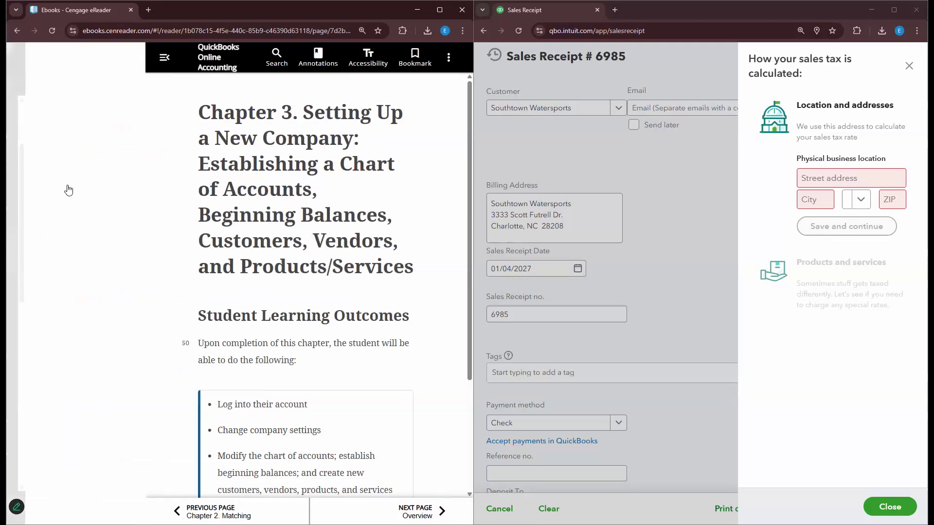
pyautogui.scroll(-2, 68, 204)
pyautogui.click(63, 259)
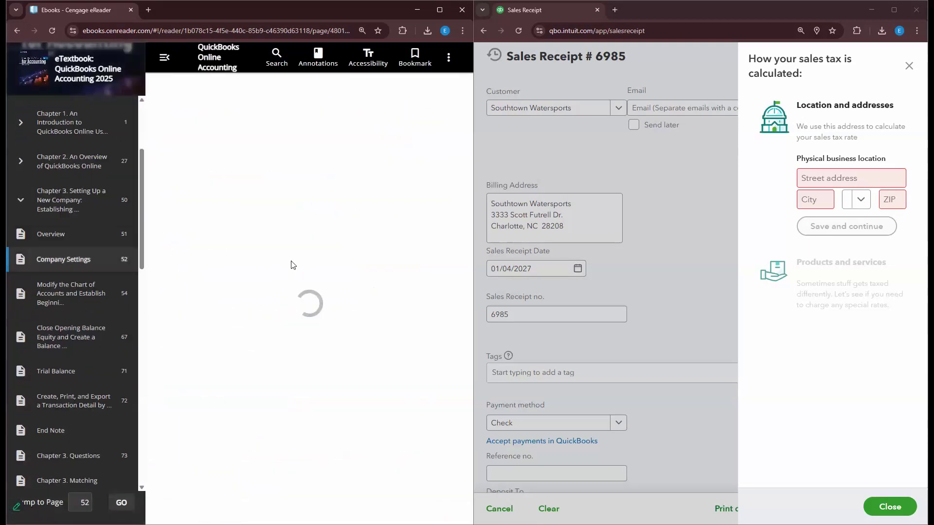
pyautogui.scroll(-8, 268, 220)
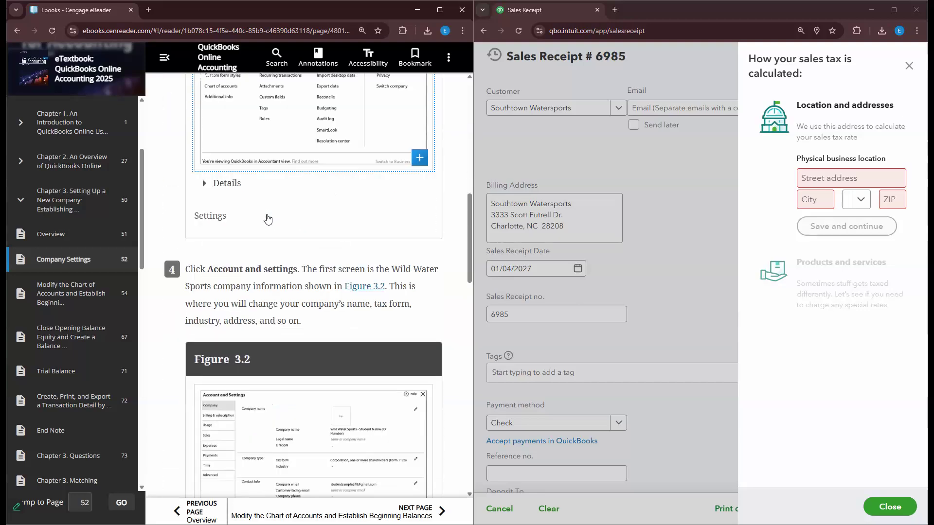
pyautogui.scroll(-2, 268, 219)
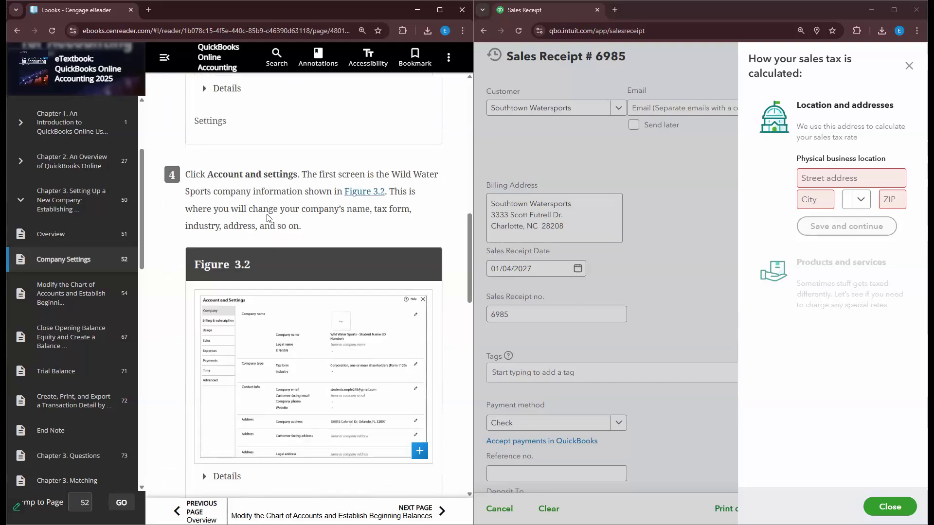
pyautogui.click(837, 177)
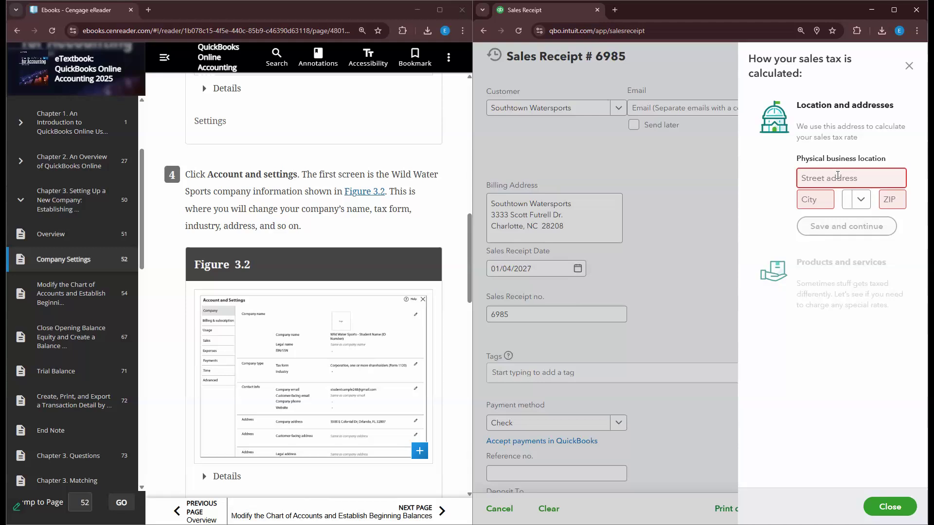
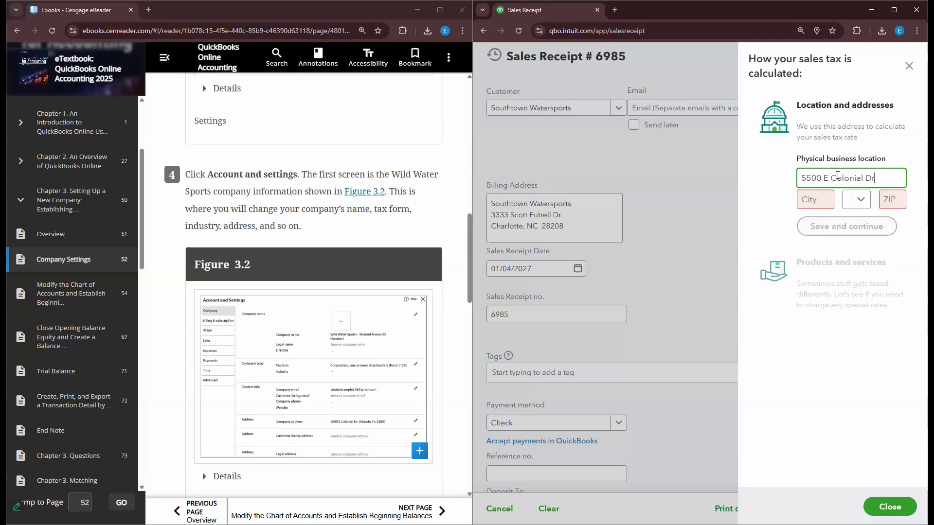
pyautogui.press('Tab')
pyautogui.write('O')
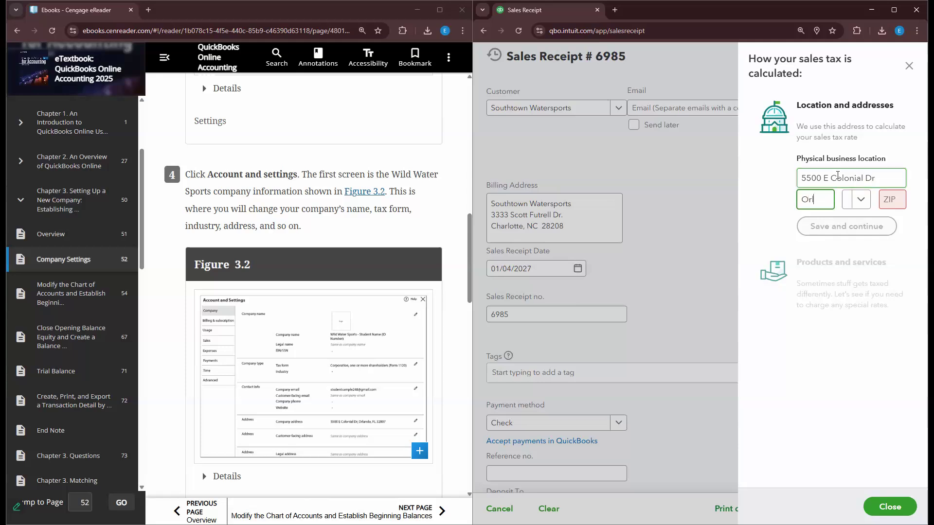
pyautogui.press('Tab')
pyautogui.write('F')
pyautogui.press('Tab')
pyautogui.write('32807')
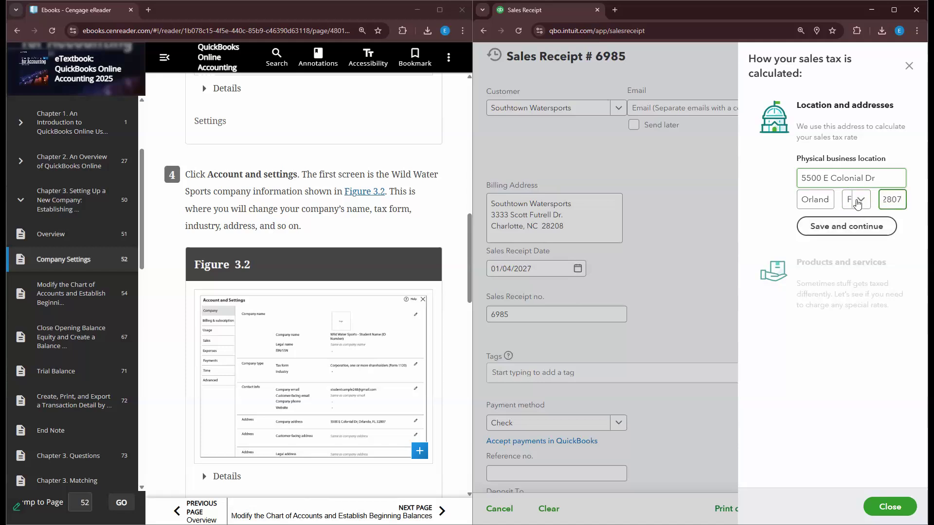
pyautogui.click(868, 227)
pyautogui.click(827, 55)
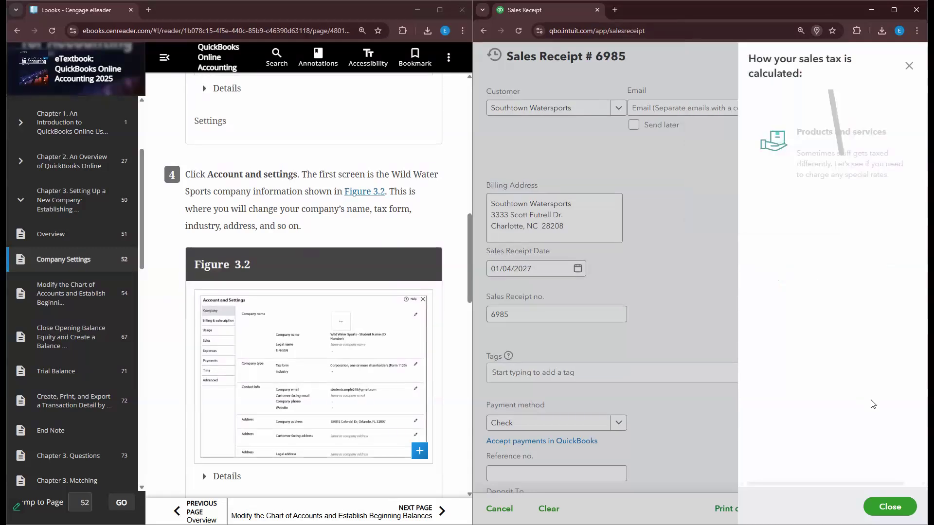
pyautogui.click(895, 507)
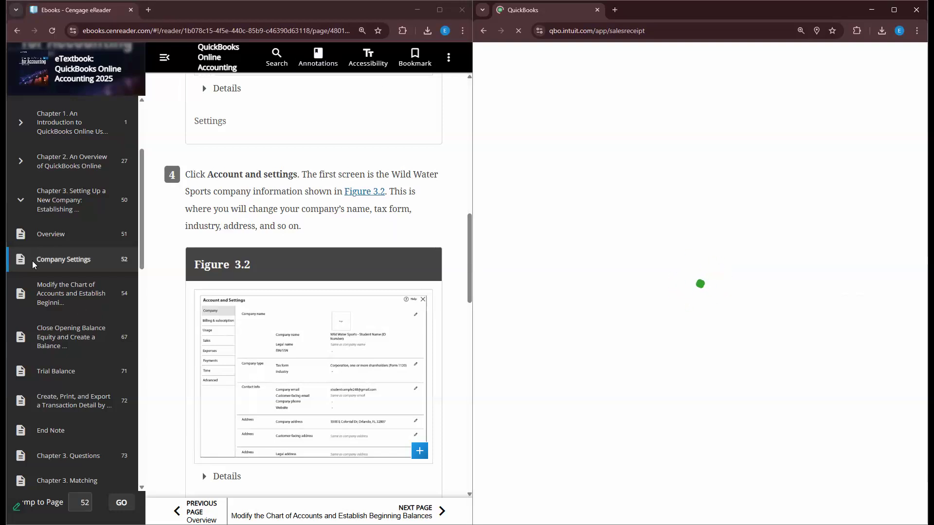
# - Close the sales receipt and open the textbook's Chapter 4 Sales Receipts and Invoices section
pyautogui.click(22, 199)
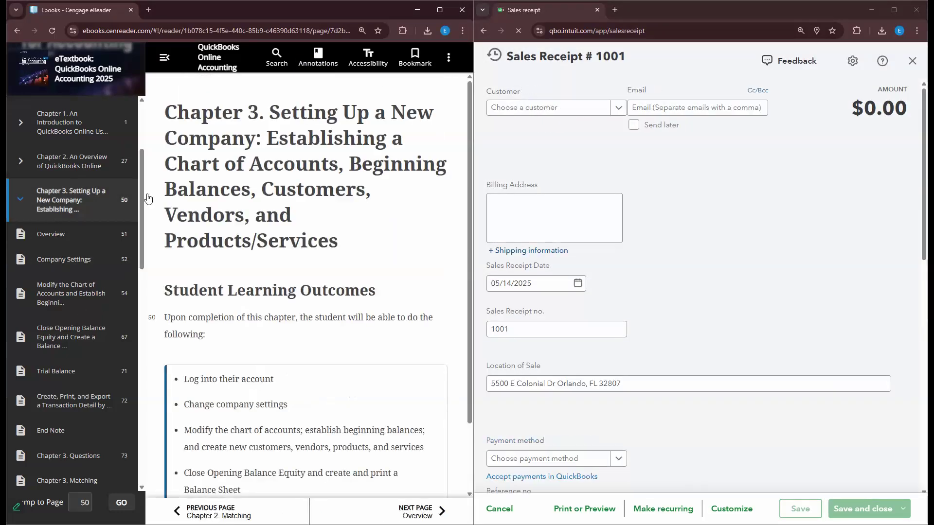
pyautogui.click(495, 56)
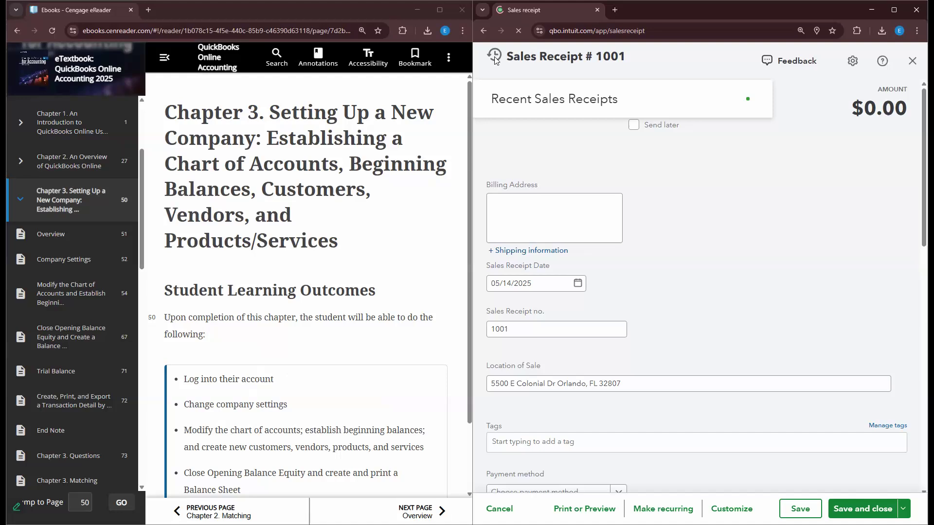
pyautogui.click(913, 61)
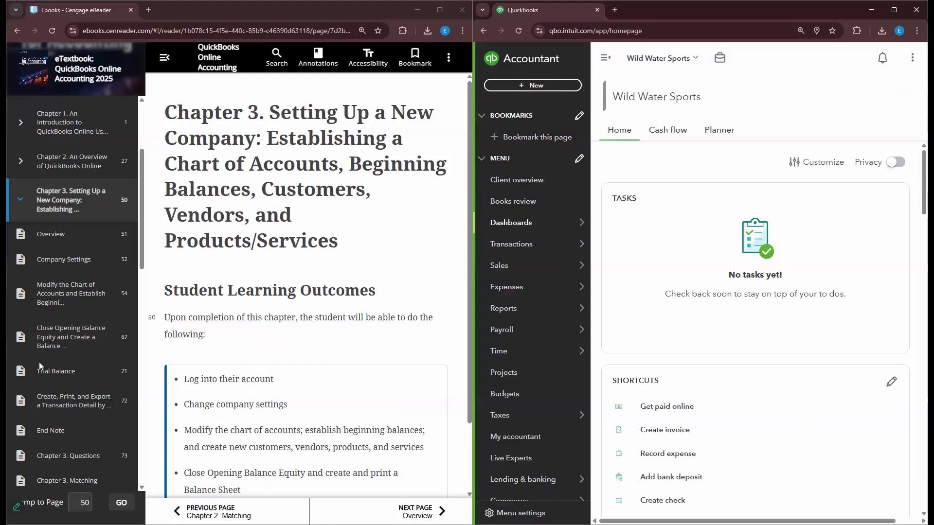
pyautogui.scroll(-2, 39, 360)
pyautogui.scroll(3, 36, 209)
pyautogui.click(19, 257)
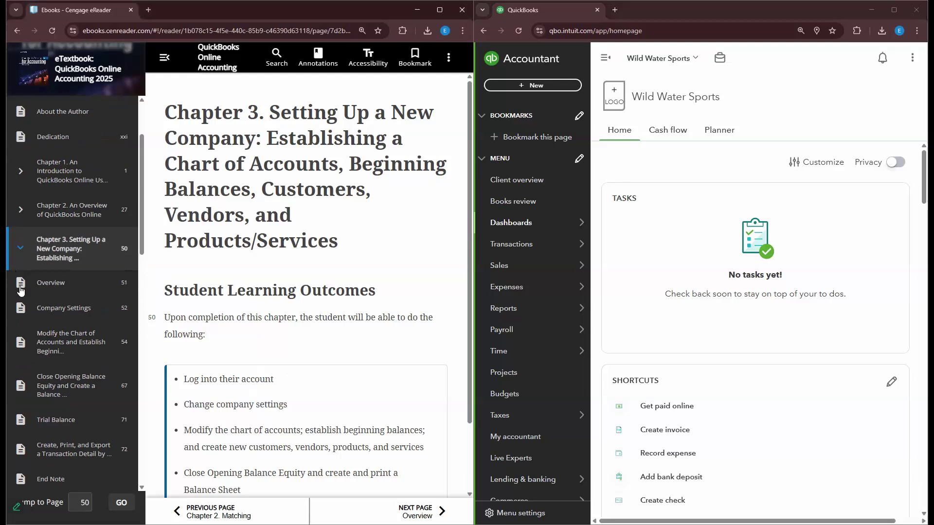
pyautogui.scroll(-1, 41, 382)
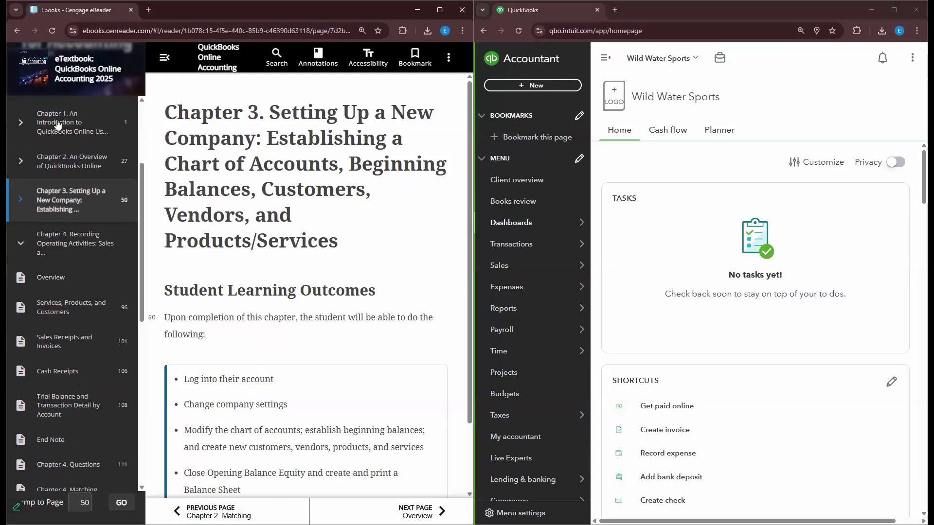
pyautogui.click(165, 57)
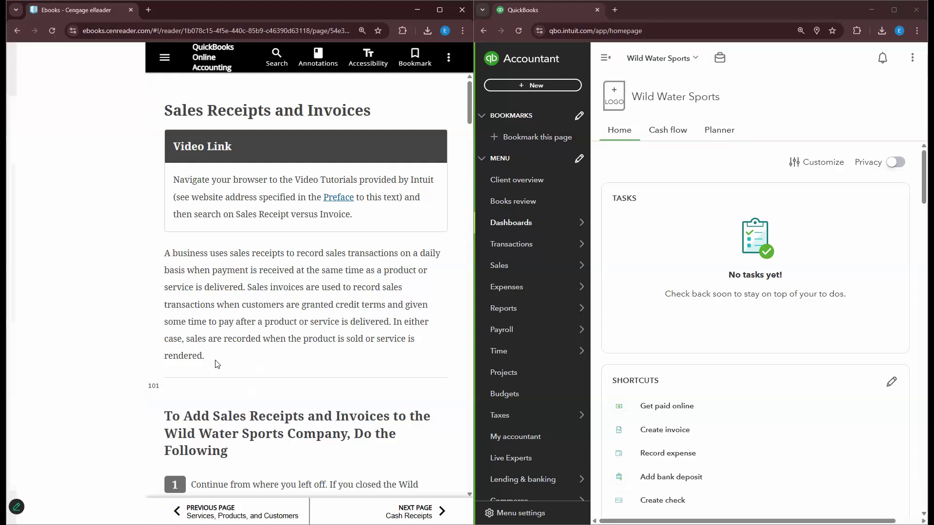
pyautogui.scroll(-20, 217, 364)
pyautogui.scroll(6, 219, 362)
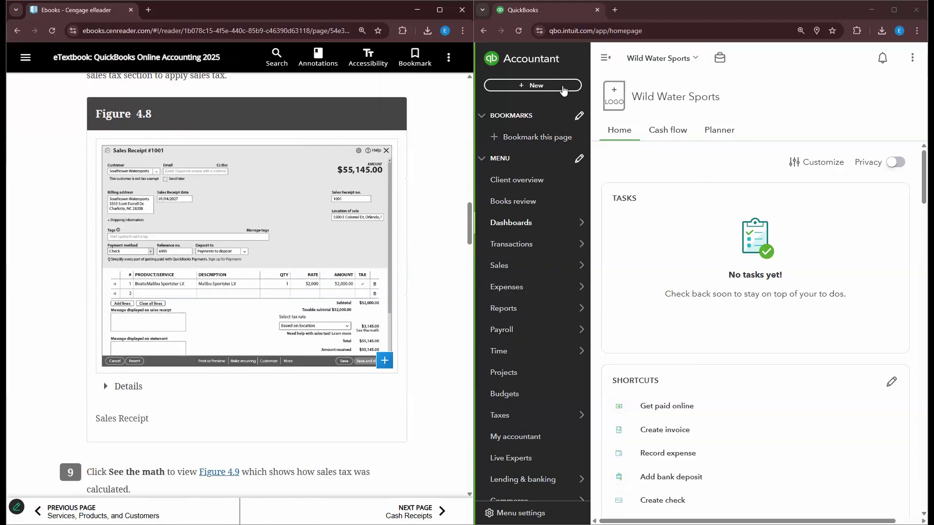
# - Start a new sales receipt 1001 for Southtown Watersports dated 01/04/2027
pyautogui.click(562, 90)
pyautogui.click(519, 261)
pyautogui.click(615, 109)
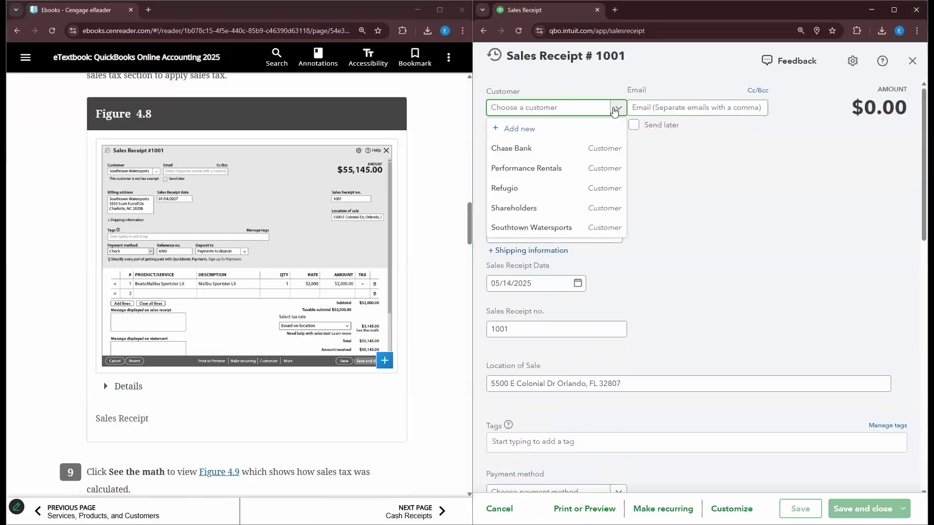
pyautogui.click(553, 229)
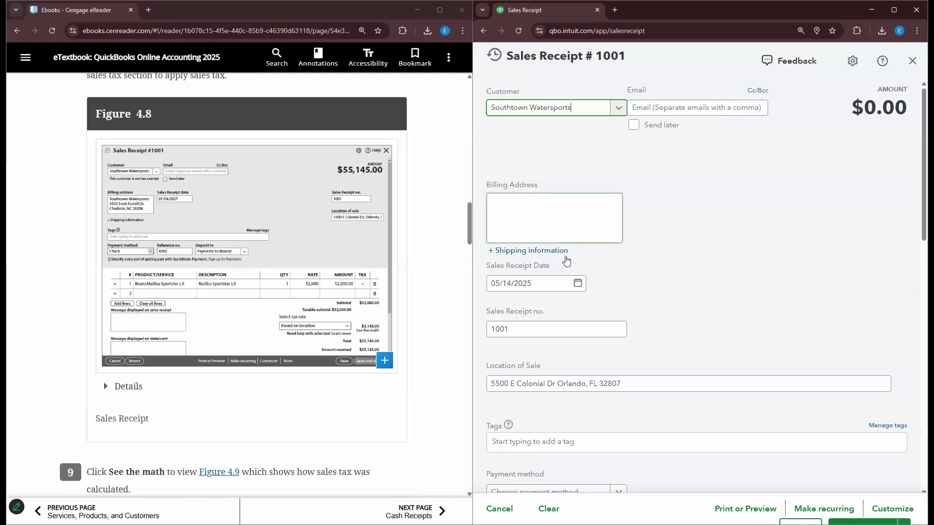
pyautogui.click(530, 284)
pyautogui.write('01/')
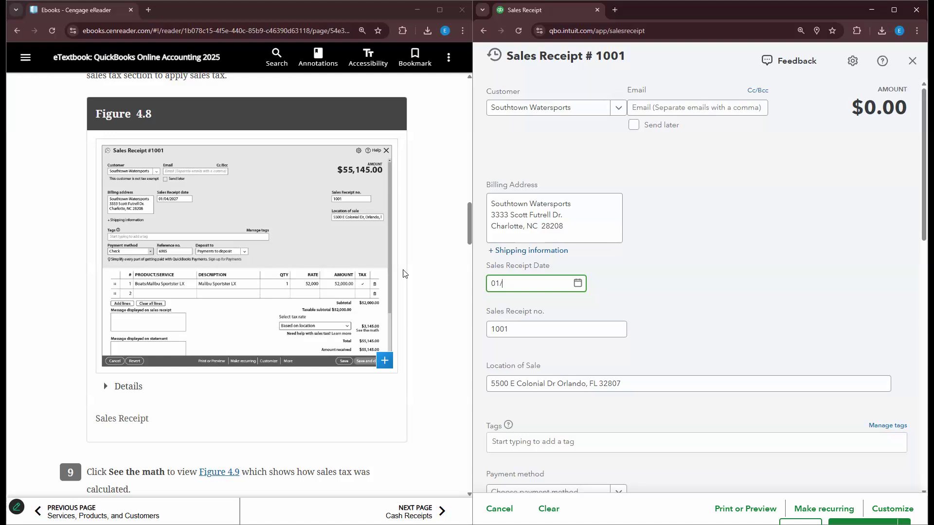
pyautogui.write('04/2027')
pyautogui.click(545, 330)
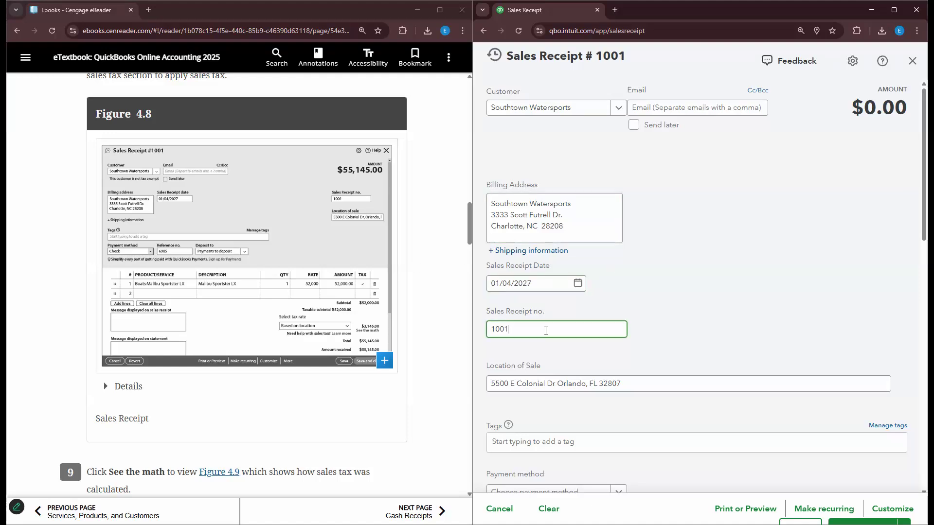
# - Enter reference 6985, pay by Check, and deposit to Payments to deposit
pyautogui.scroll(-3, 535, 312)
pyautogui.scroll(-1, 531, 359)
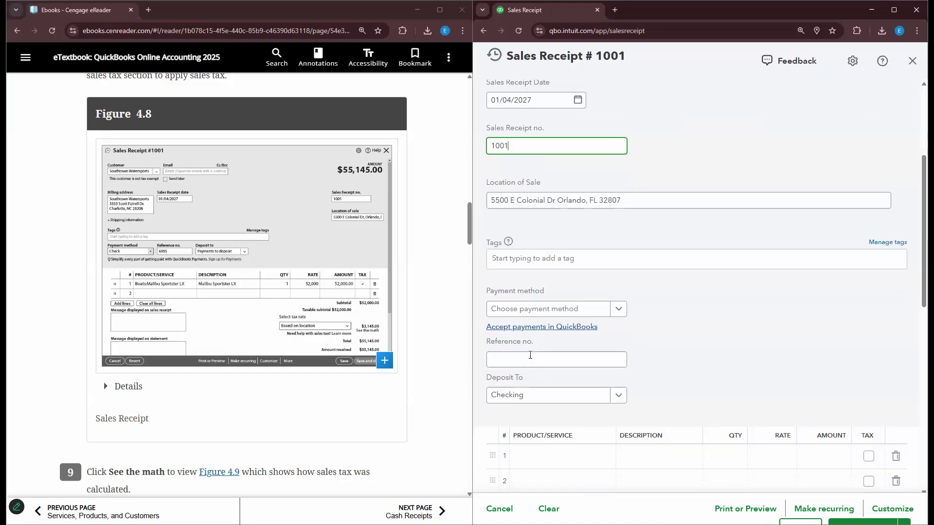
pyautogui.click(529, 355)
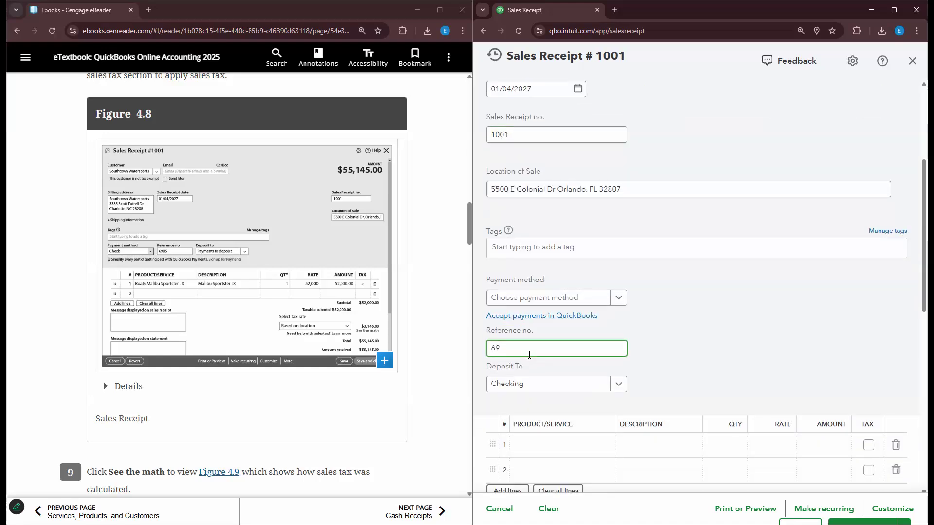
pyautogui.write('6985')
pyautogui.click(617, 298)
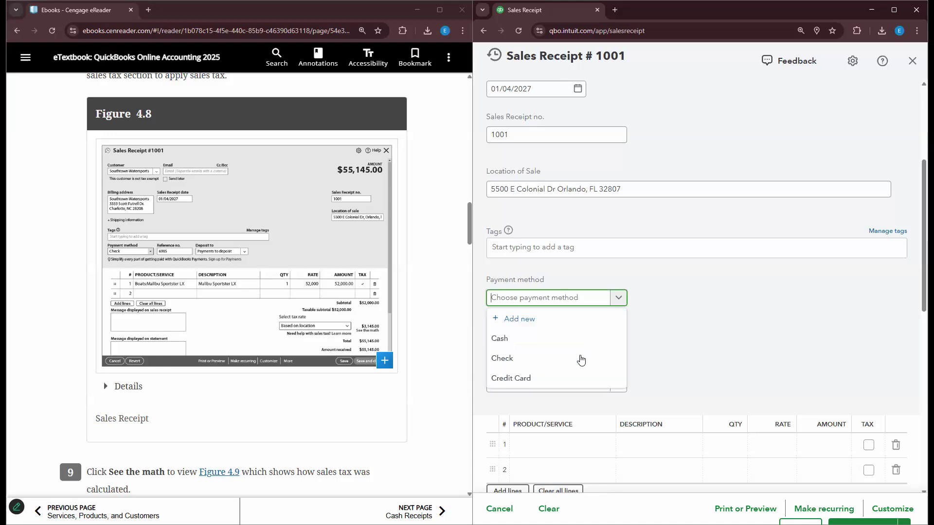
pyautogui.click(579, 359)
pyautogui.click(617, 387)
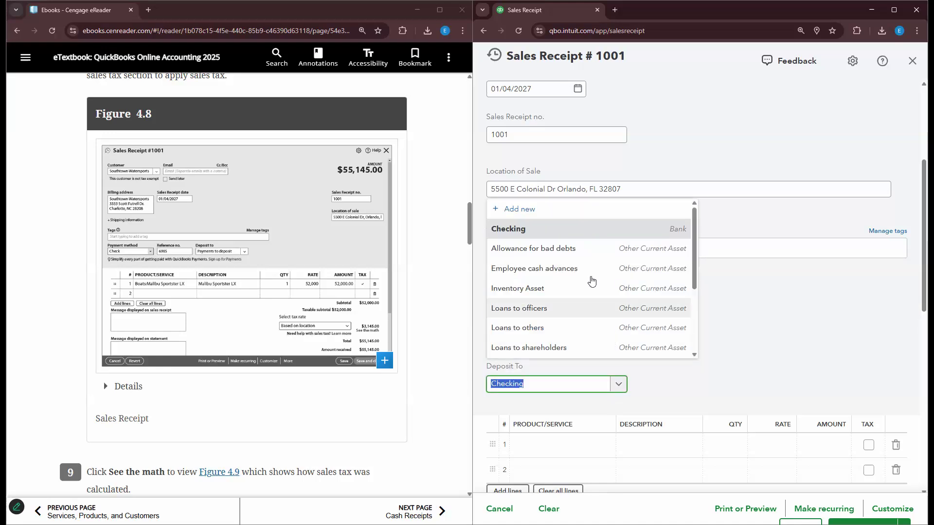
pyautogui.scroll(-3, 567, 274)
pyautogui.click(568, 275)
# - Add Malibu Sportster LX at $52,000 to the first product line
pyautogui.click(565, 448)
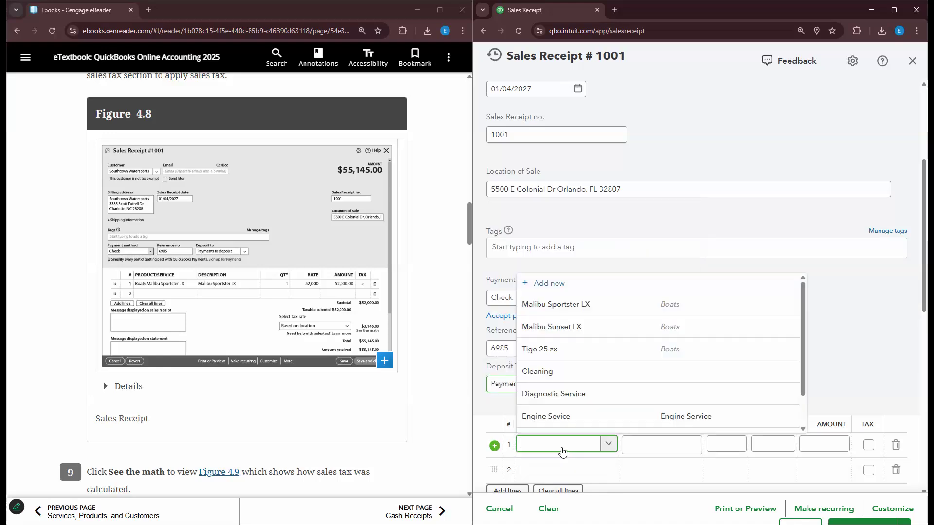
pyautogui.click(575, 306)
pyautogui.scroll(-8, 875, 406)
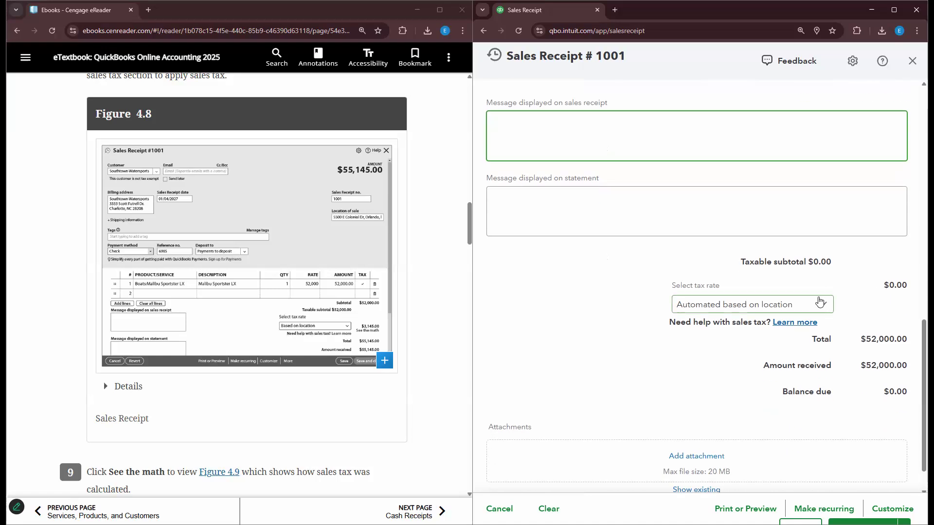
# - Review the sales tax rate options and keep the automated location-based rate
pyautogui.click(815, 305)
pyautogui.click(816, 305)
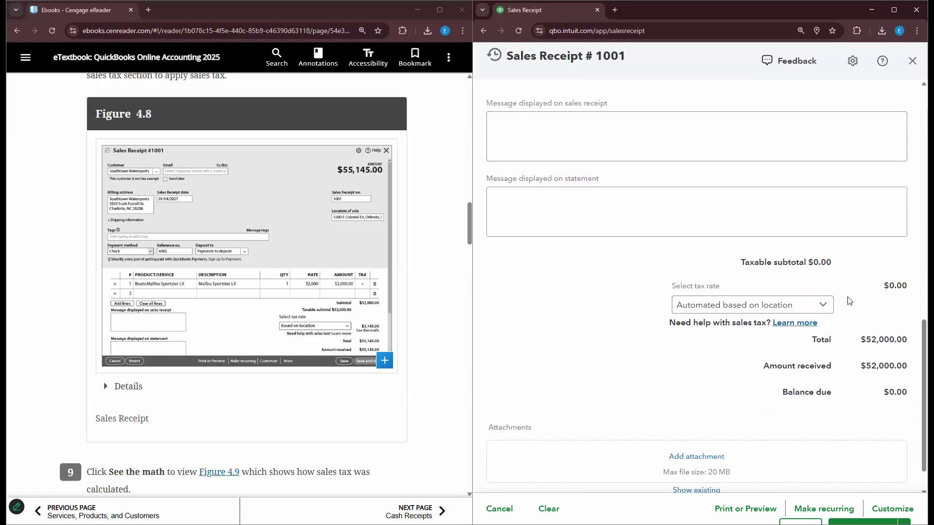
pyautogui.scroll(2, 799, 406)
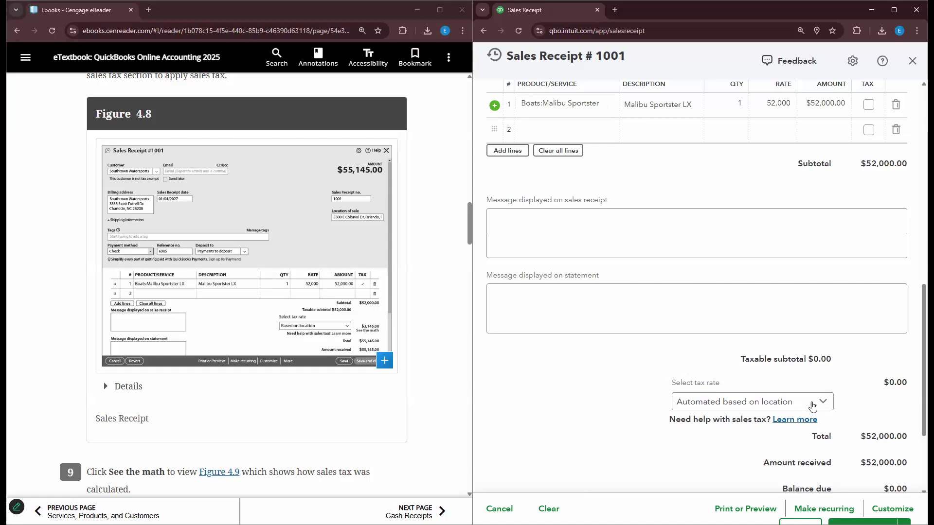
pyautogui.click(815, 403)
pyautogui.click(747, 424)
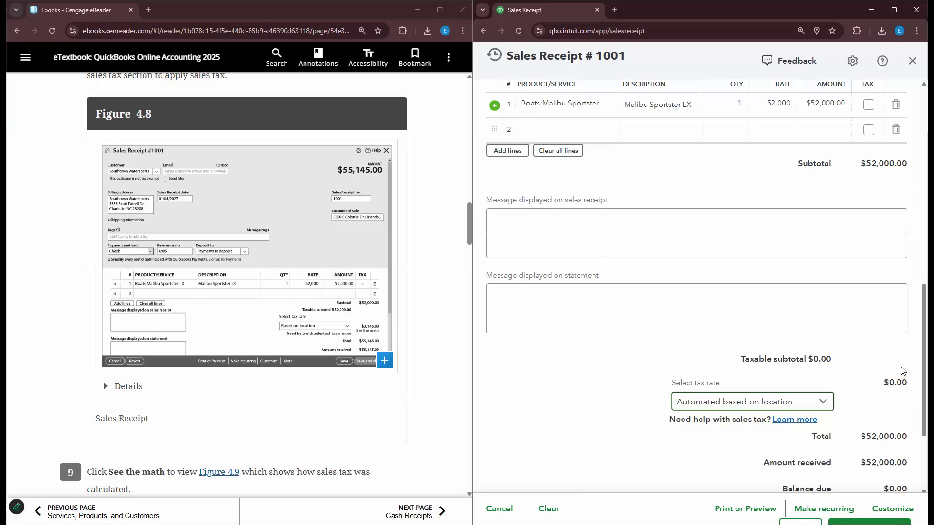
pyautogui.scroll(3, 870, 257)
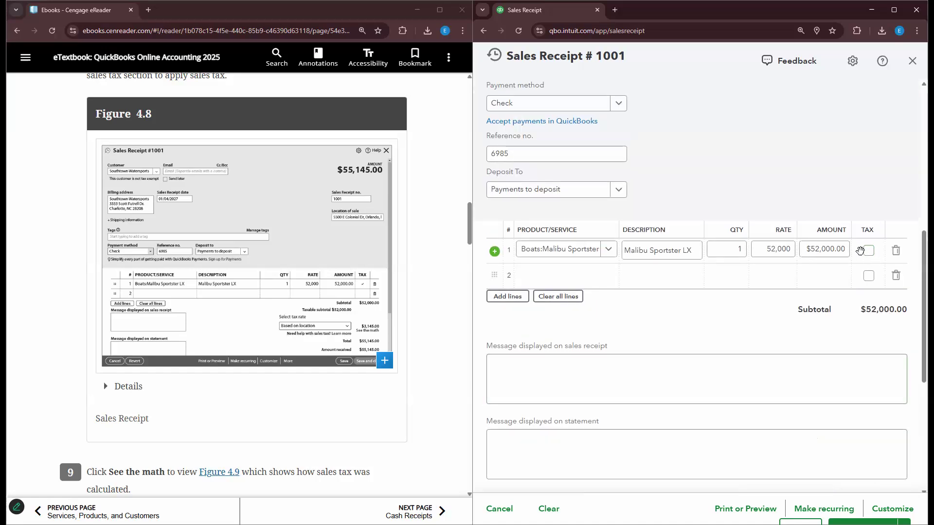
# - Mark the Malibu Sportster line taxable, adding $3,145.00 tax for a $55,145.00 total
pyautogui.click(869, 252)
pyautogui.scroll(-3, 837, 297)
pyautogui.scroll(-1, 821, 185)
pyautogui.scroll(2, 876, 206)
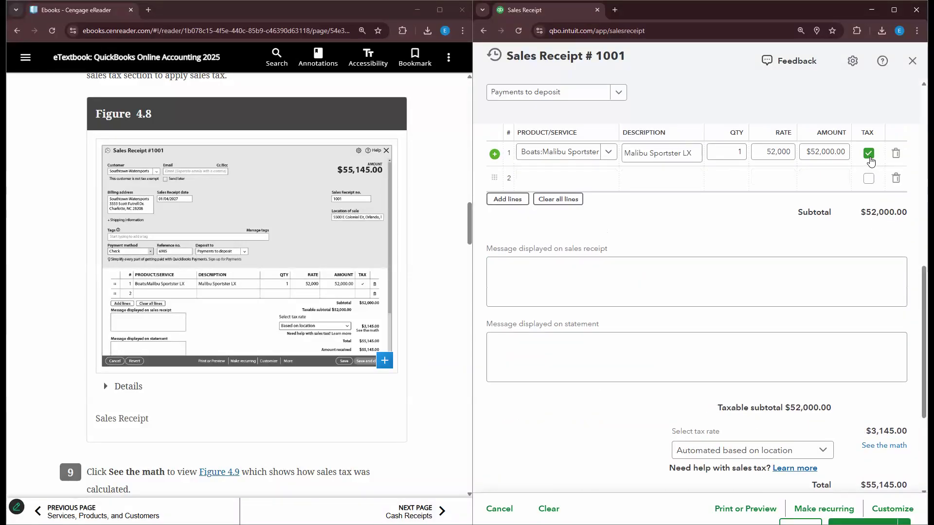
pyautogui.scroll(-2, 833, 306)
pyautogui.scroll(3, 833, 307)
pyautogui.click(868, 201)
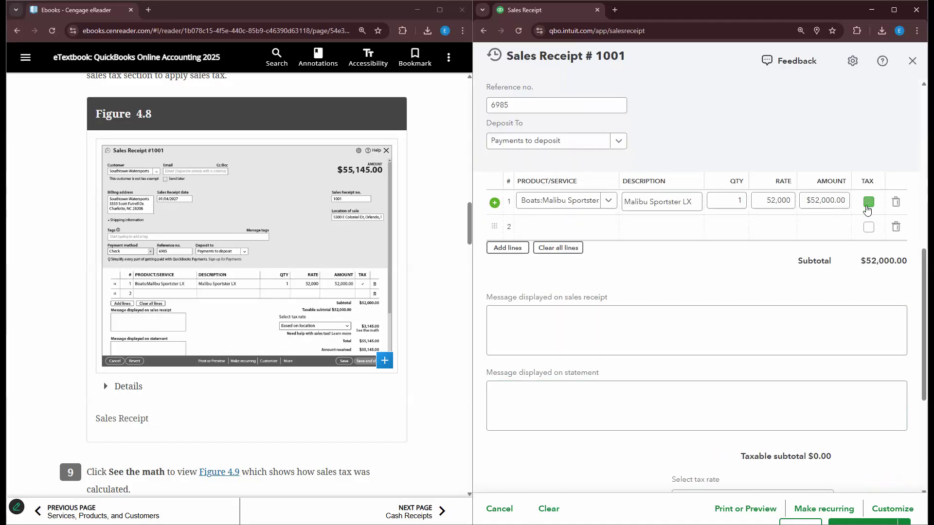
pyautogui.scroll(-4, 869, 400)
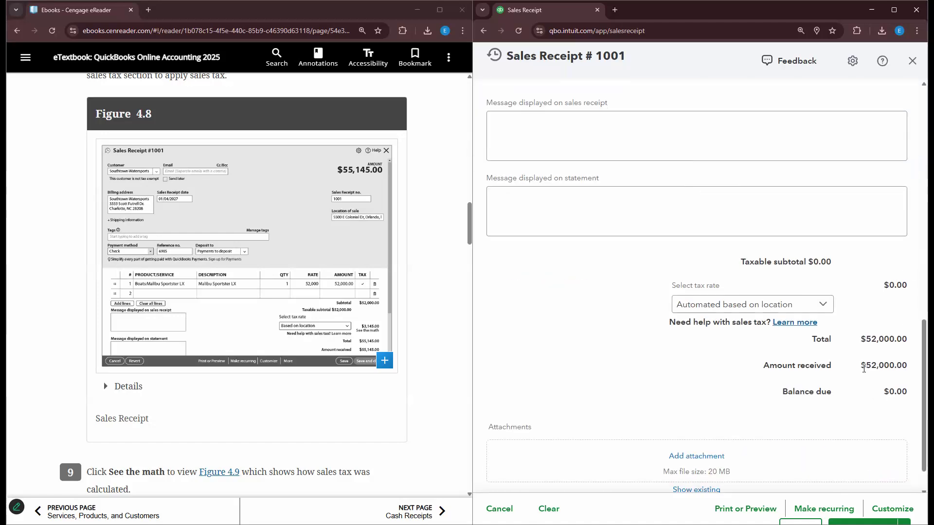
pyautogui.scroll(5, 864, 368)
pyautogui.click(871, 253)
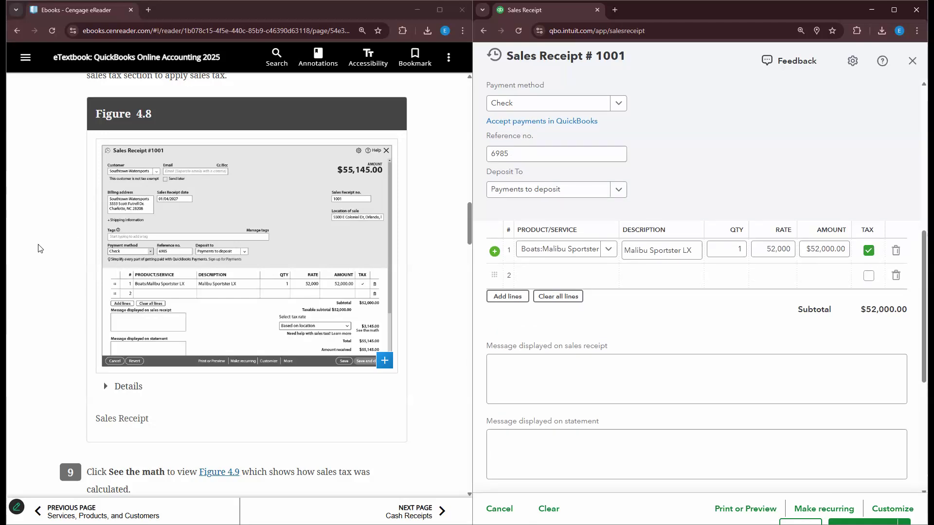
# - Scroll through the textbook to read the next instructions
pyautogui.click(303, 340)
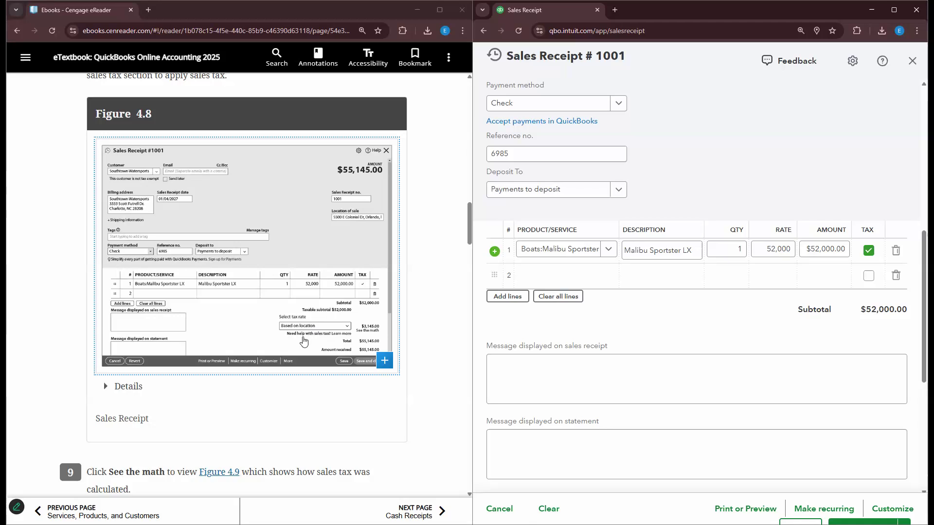
pyautogui.scroll(-1, 304, 341)
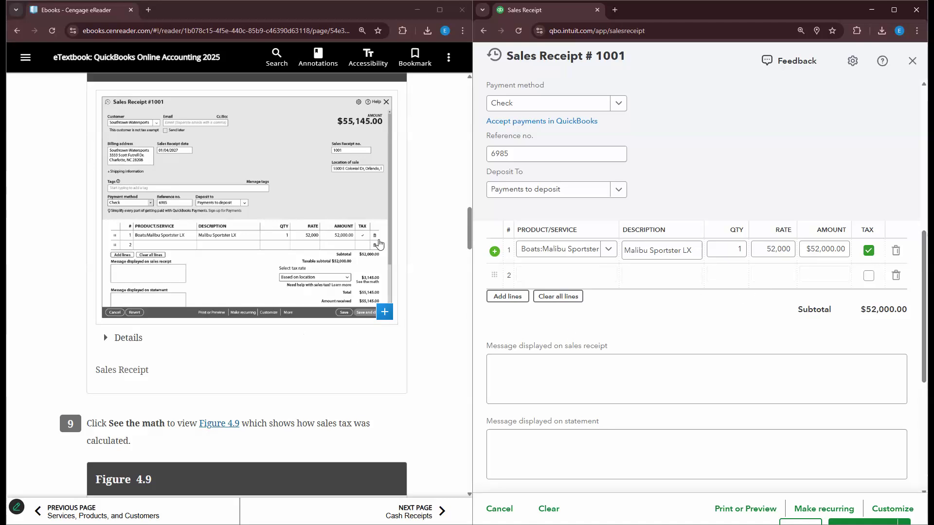
pyautogui.scroll(8, 843, 223)
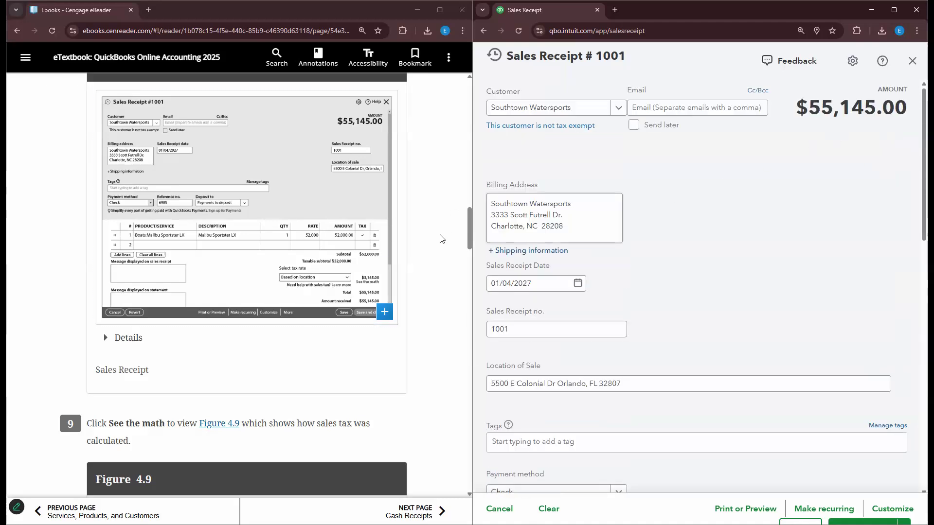
pyautogui.scroll(-1, 389, 336)
pyautogui.scroll(-5, 389, 336)
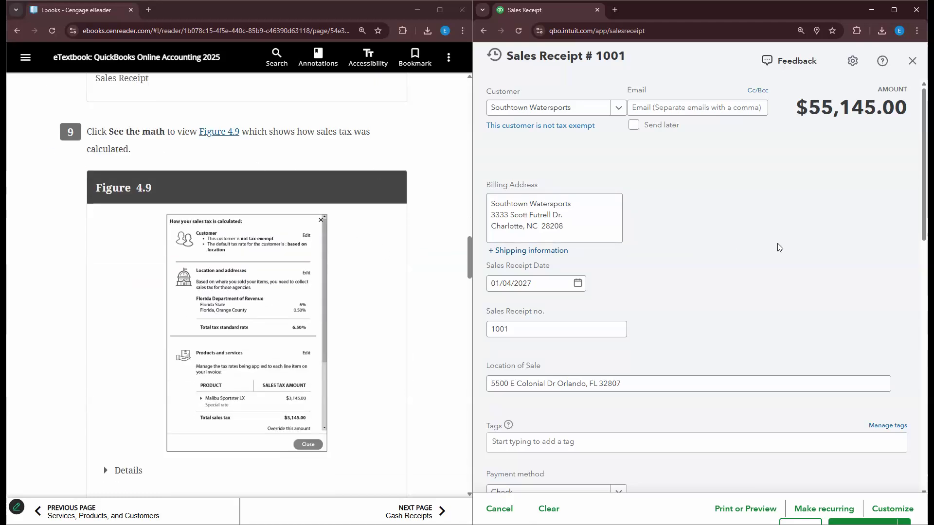
pyautogui.scroll(-10, 827, 340)
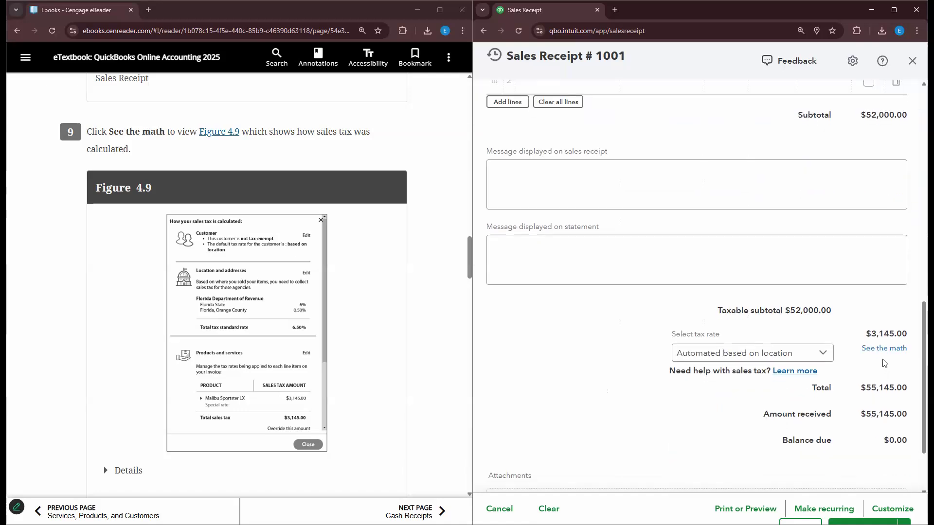
pyautogui.click(884, 352)
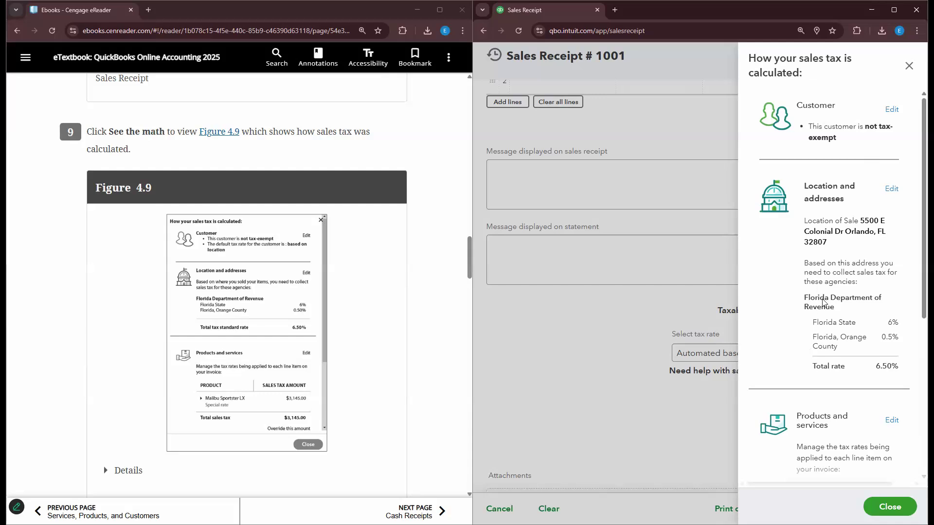
pyautogui.scroll(-6, 822, 270)
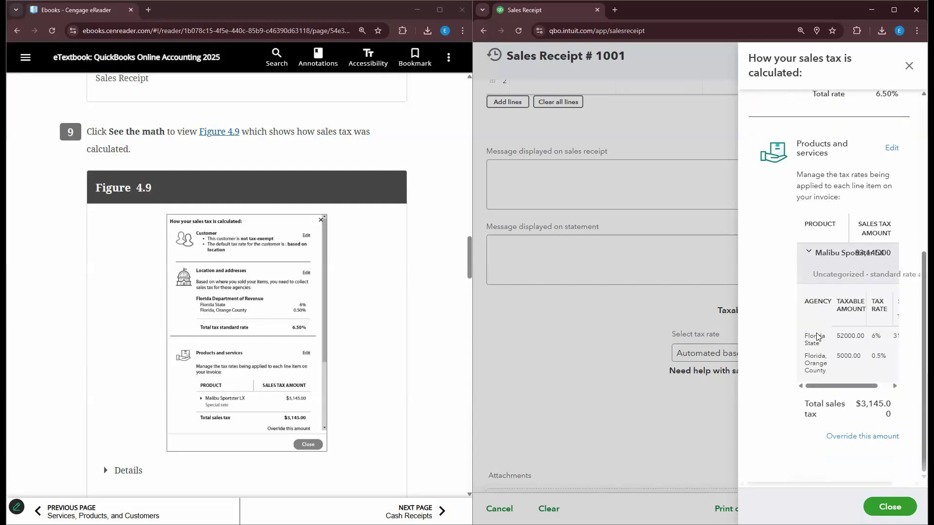
pyautogui.click(908, 66)
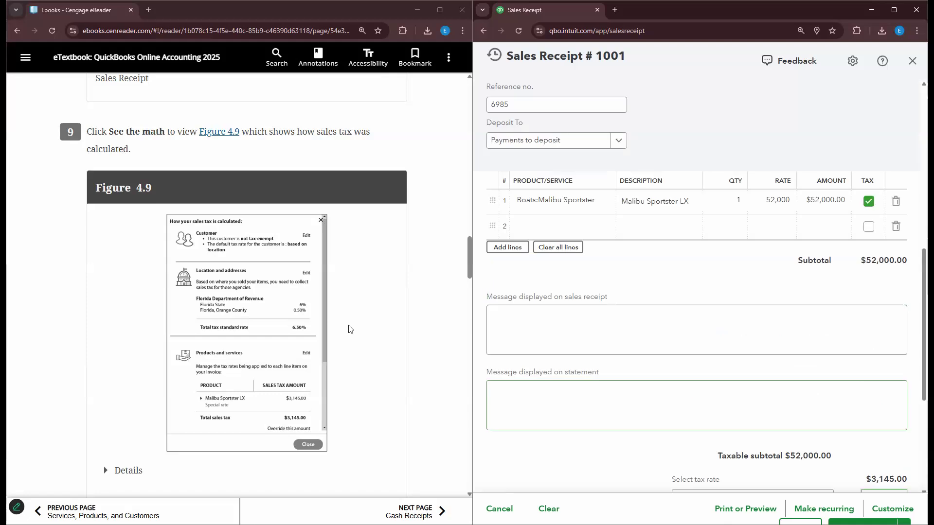
pyautogui.scroll(-1, 380, 368)
pyautogui.scroll(-2, 381, 367)
pyautogui.scroll(-1, 385, 359)
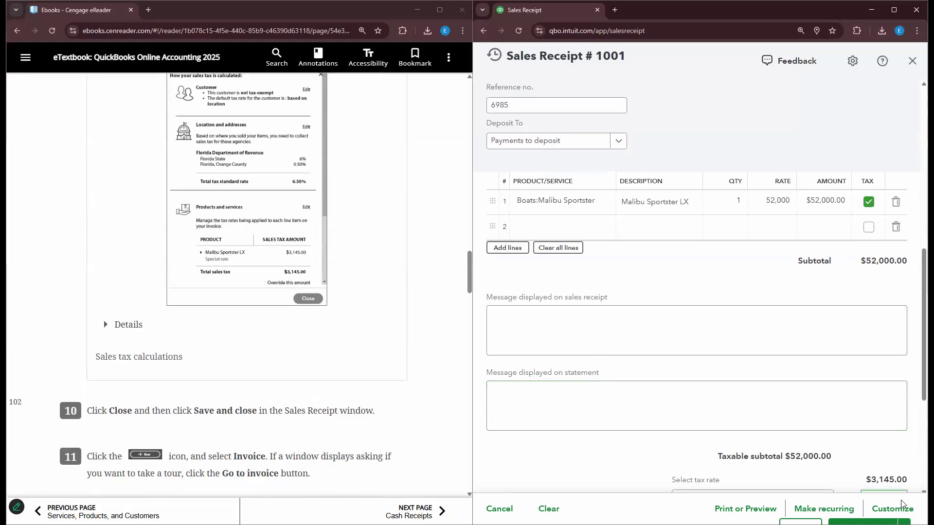
pyautogui.scroll(-3, 846, 491)
pyautogui.scroll(-2, 858, 267)
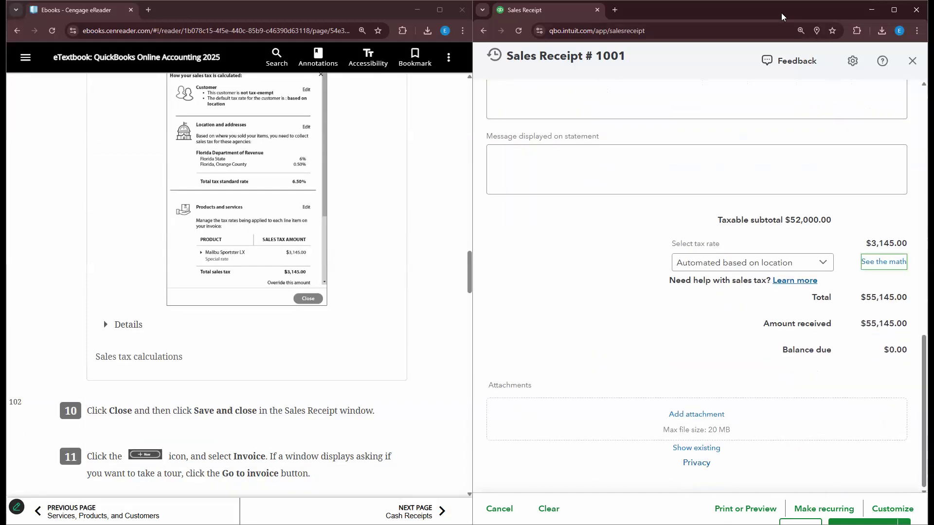
pyautogui.moveTo(781, 2); pyautogui.dragTo(782, 3)
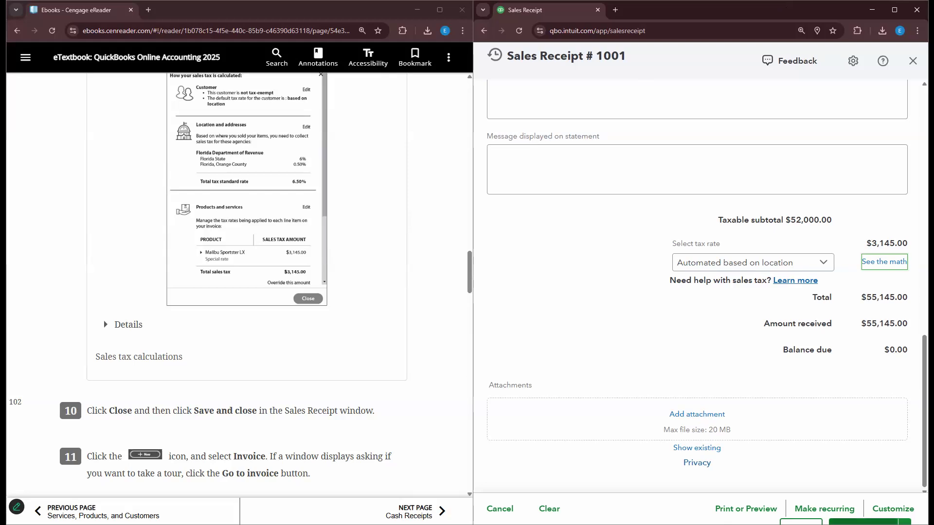
# - Save and close sales receipt 1001
pyautogui.click(863, 522)
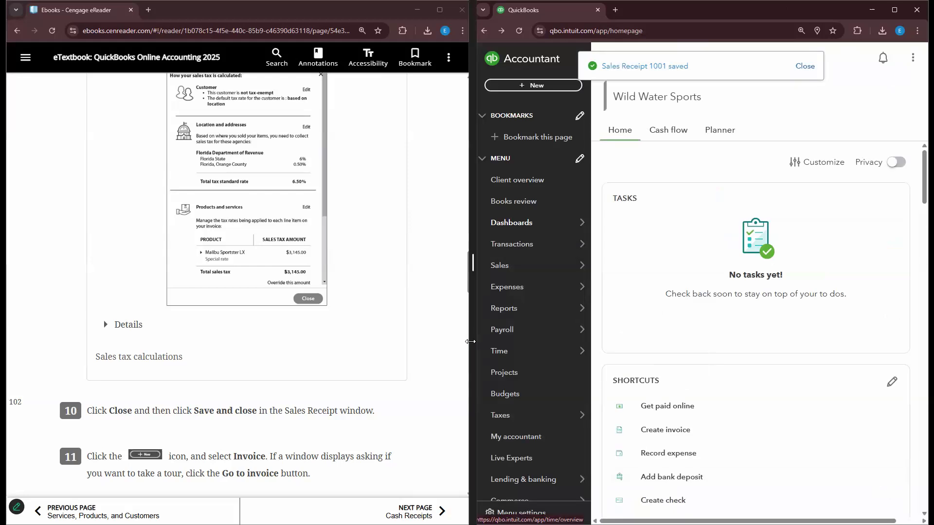
pyautogui.scroll(-3, 263, 426)
pyautogui.scroll(-2, 263, 426)
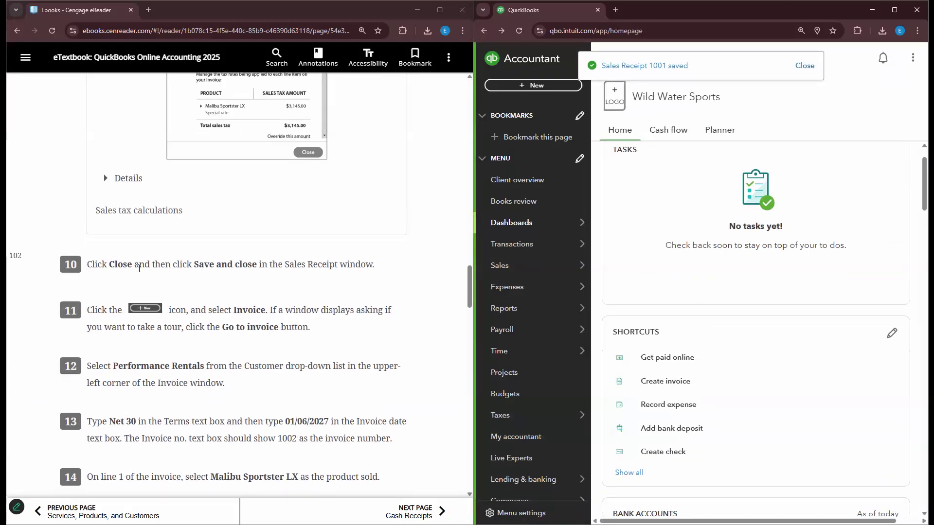
# - Start a new invoice 1002, dismissing the invoicing intro
pyautogui.click(544, 86)
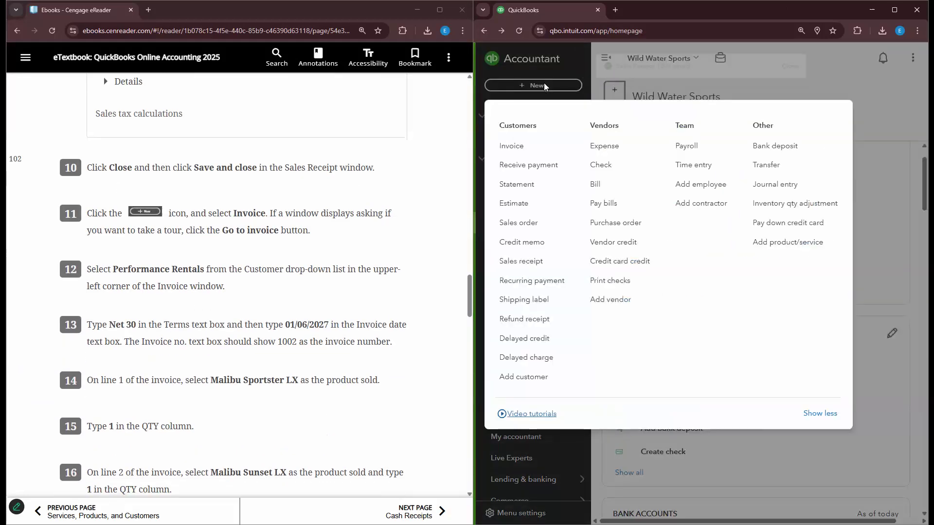
pyautogui.click(541, 152)
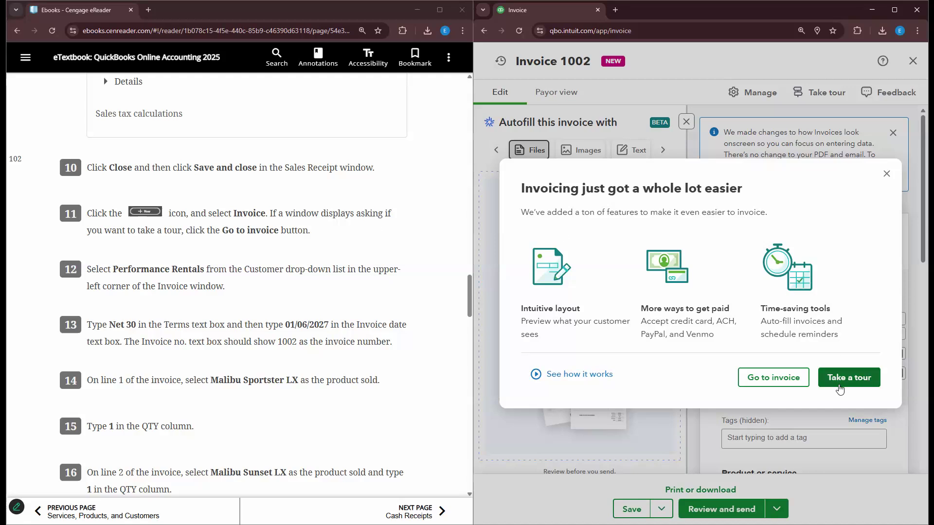
pyautogui.click(788, 384)
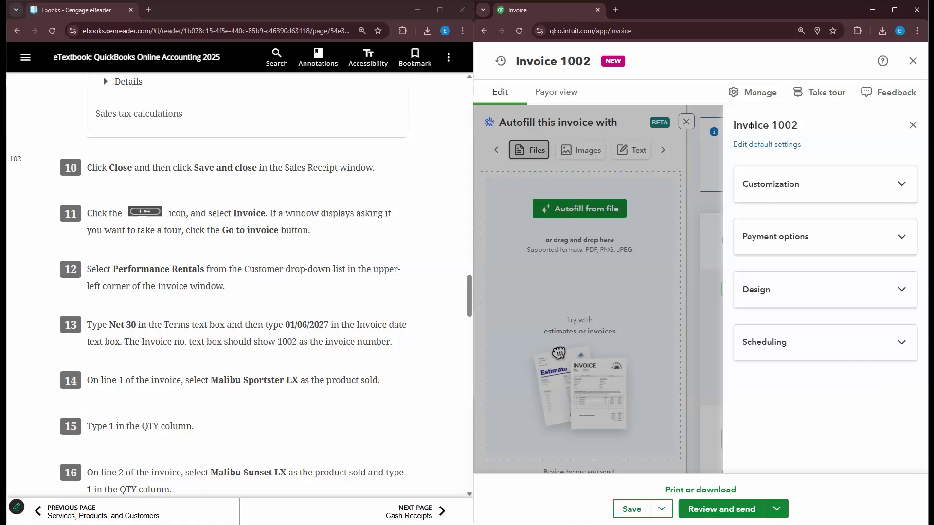
# - Close the settings and autofill panels and choose Performance Rentals as the invoice customer
pyautogui.click(913, 125)
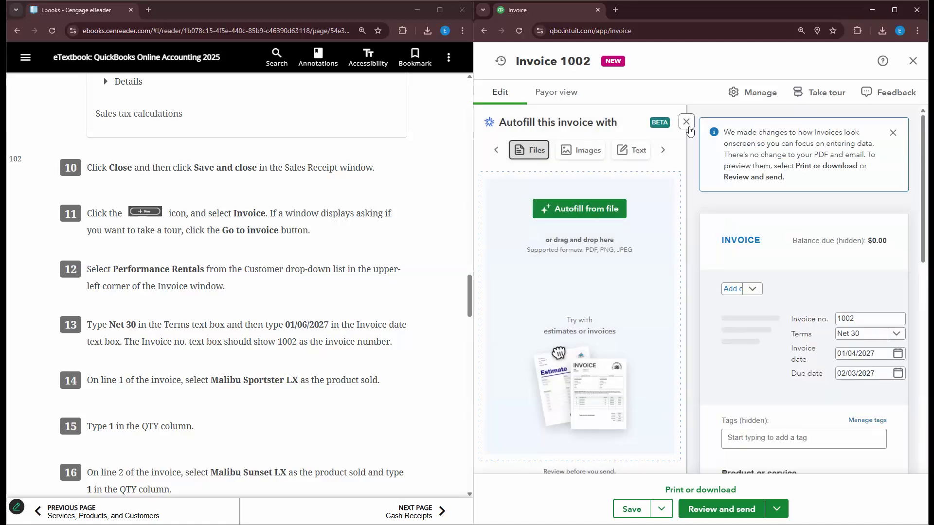
pyautogui.click(686, 122)
pyautogui.click(583, 256)
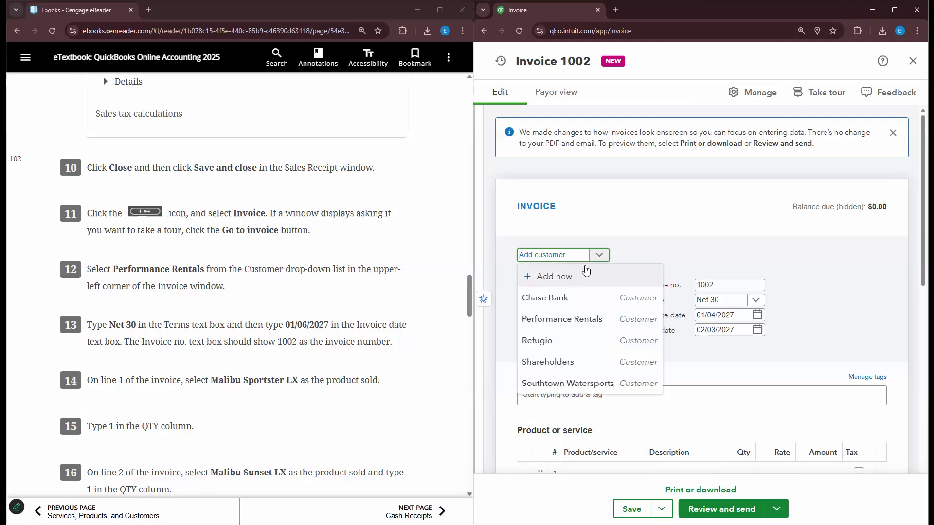
pyautogui.click(589, 319)
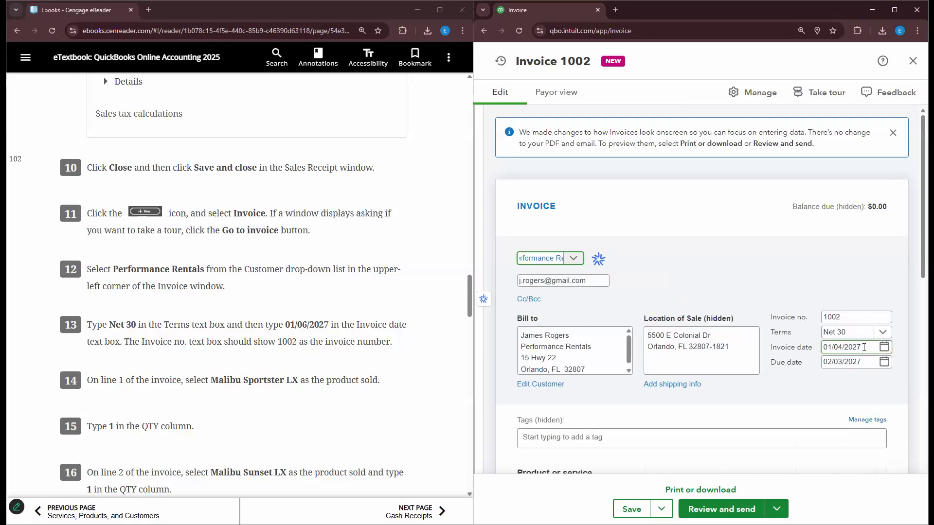
# - Change the invoice date to 01/06/2027, making it due 02/05/2027 under Net 30
pyautogui.click(845, 348)
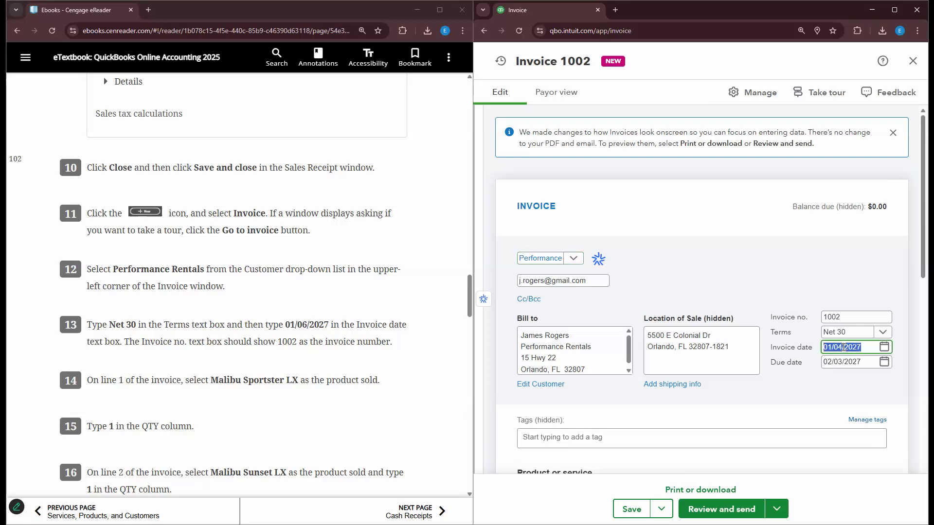
pyautogui.click(843, 347)
pyautogui.press('BackSpace')
pyautogui.write('6')
pyautogui.click(709, 253)
pyautogui.scroll(-1, 709, 253)
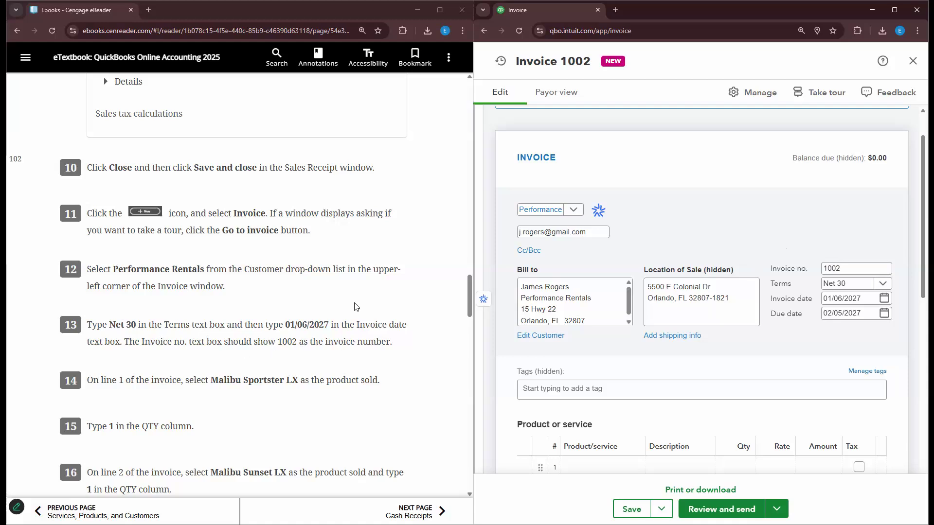
# - Add Malibu Sportster LX (qty 1) on line 1 and Malibu Sunset LX on line 2
pyautogui.scroll(-3, 335, 311)
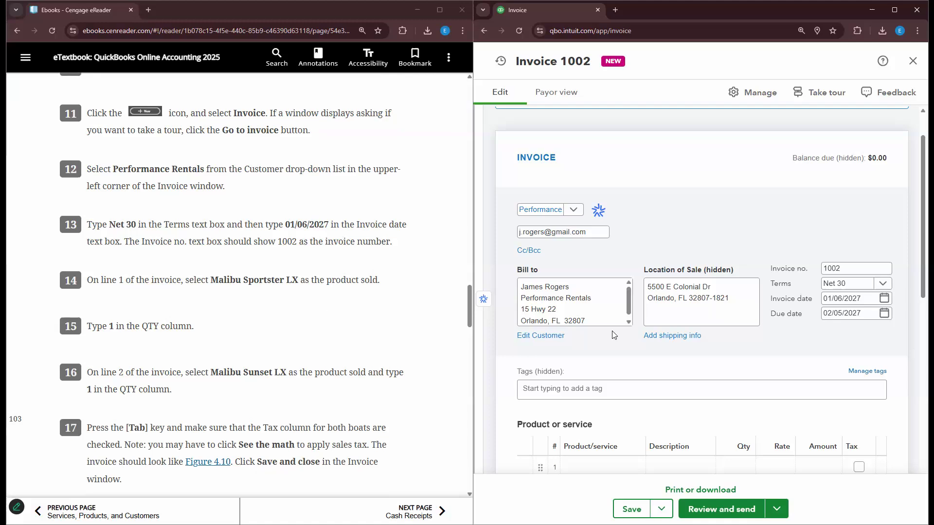
pyautogui.scroll(-2, 613, 335)
pyautogui.click(622, 372)
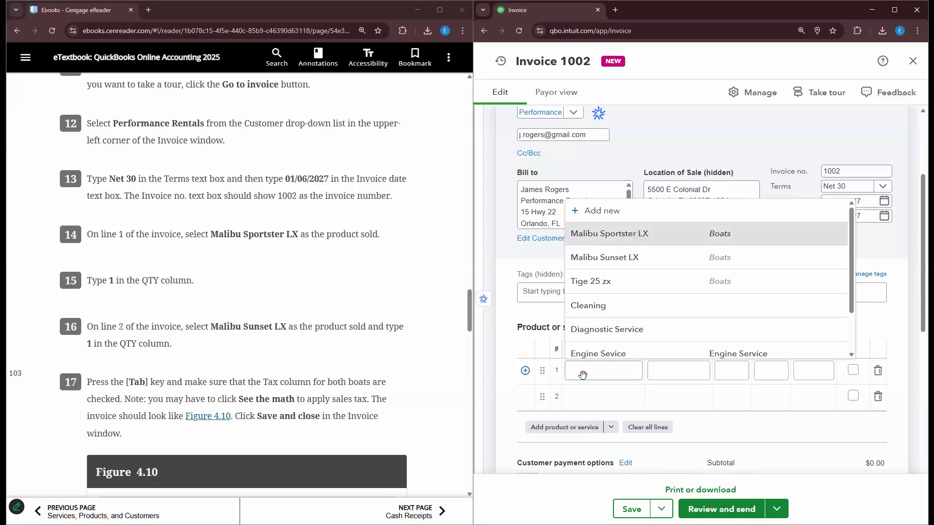
pyautogui.click(639, 233)
pyautogui.click(723, 372)
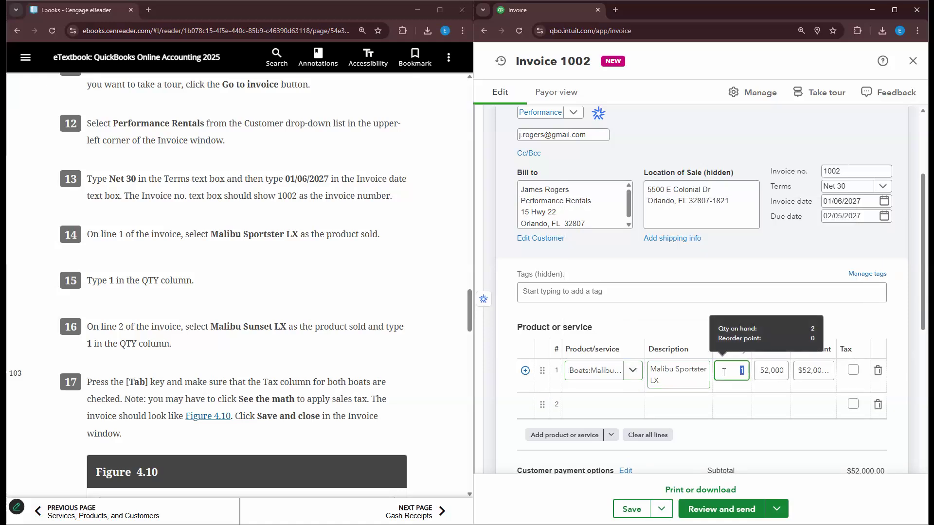
pyautogui.click(591, 410)
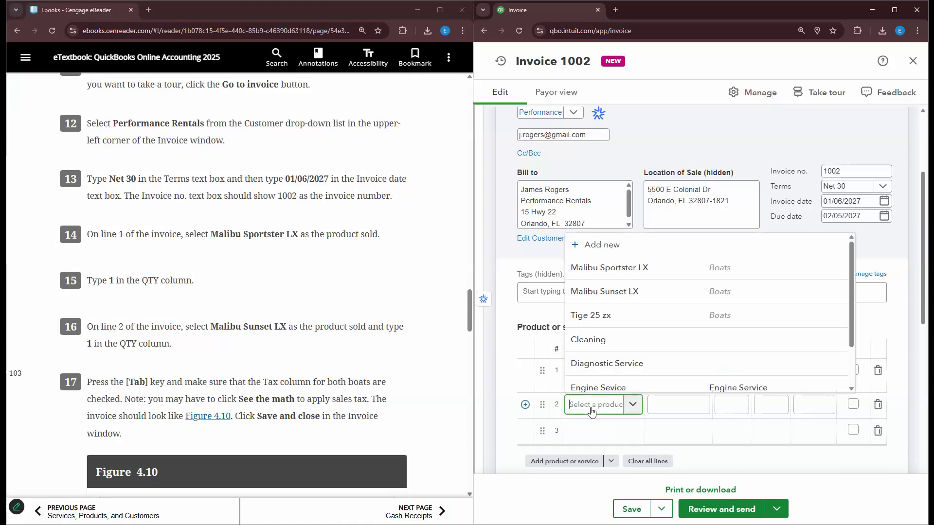
pyautogui.write('S')
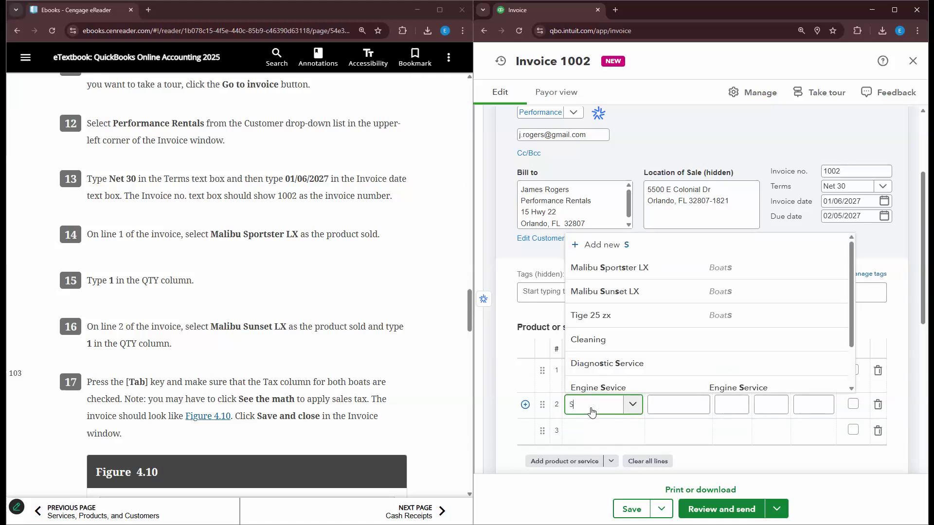
pyautogui.write('UNSE')
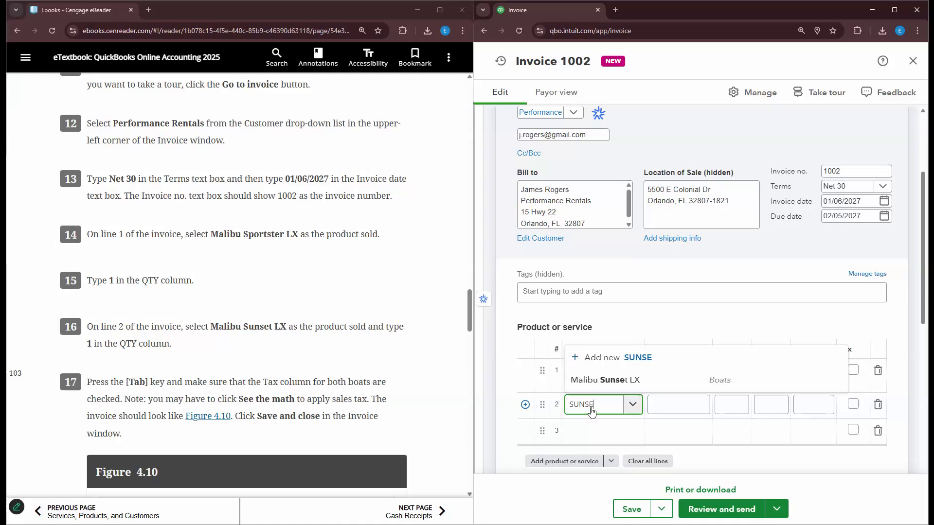
pyautogui.click(593, 379)
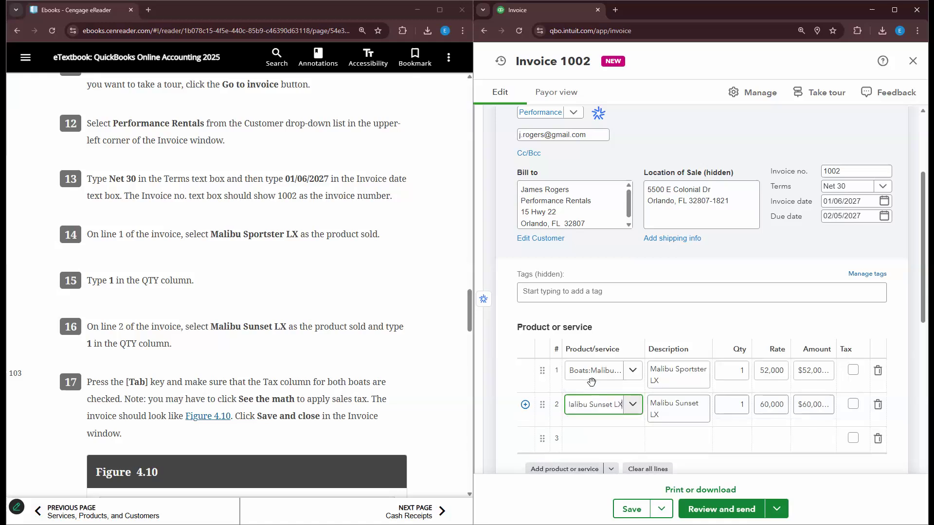
# - Mark both boat lines taxable, bringing the invoice total to $115,145.00
pyautogui.scroll(-2, 367, 337)
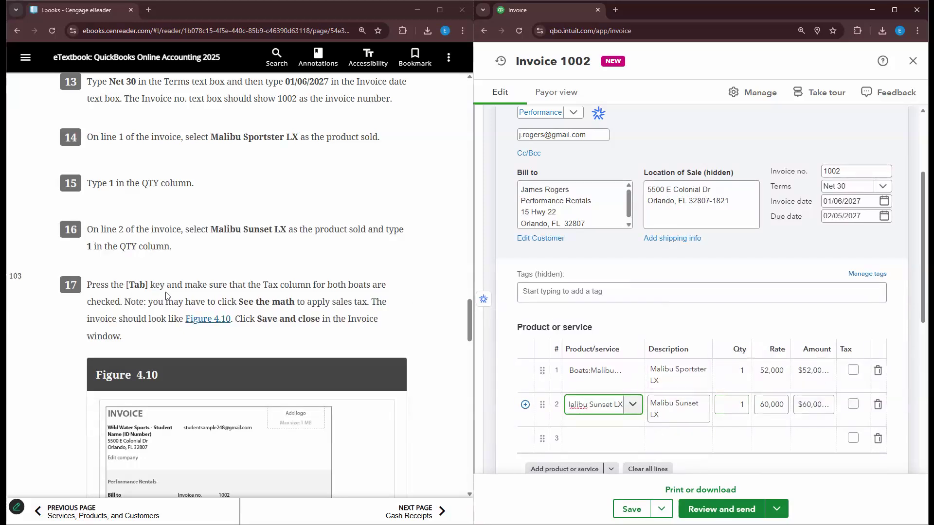
pyautogui.scroll(-1, 165, 295)
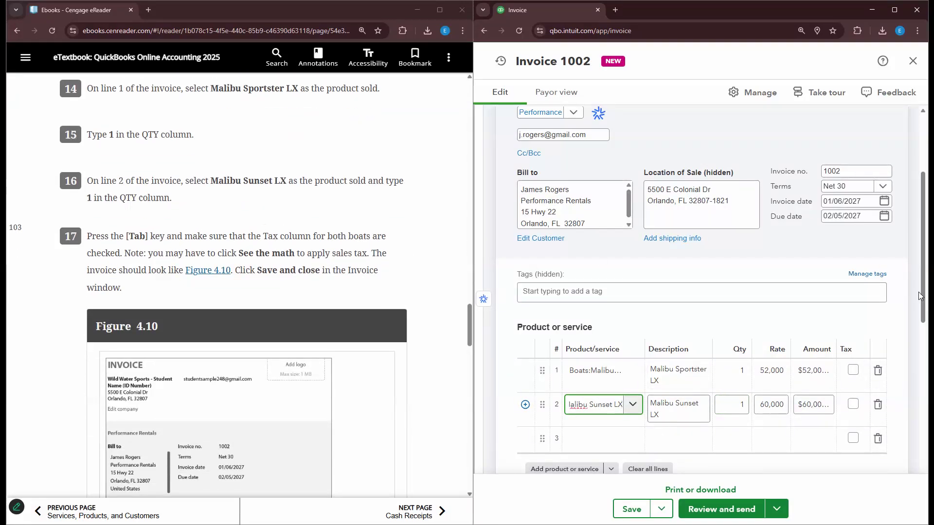
pyautogui.scroll(-6, 853, 411)
pyautogui.scroll(3, 875, 440)
pyautogui.scroll(-3, 875, 440)
pyautogui.scroll(3, 876, 440)
pyautogui.click(854, 224)
pyautogui.click(855, 261)
pyautogui.scroll(-3, 817, 342)
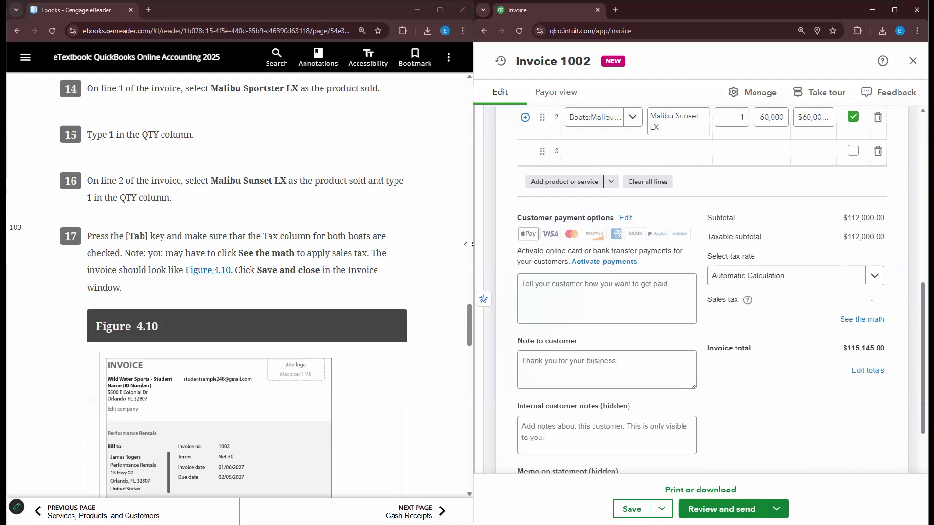
pyautogui.scroll(-3, 423, 279)
pyautogui.scroll(2, 423, 279)
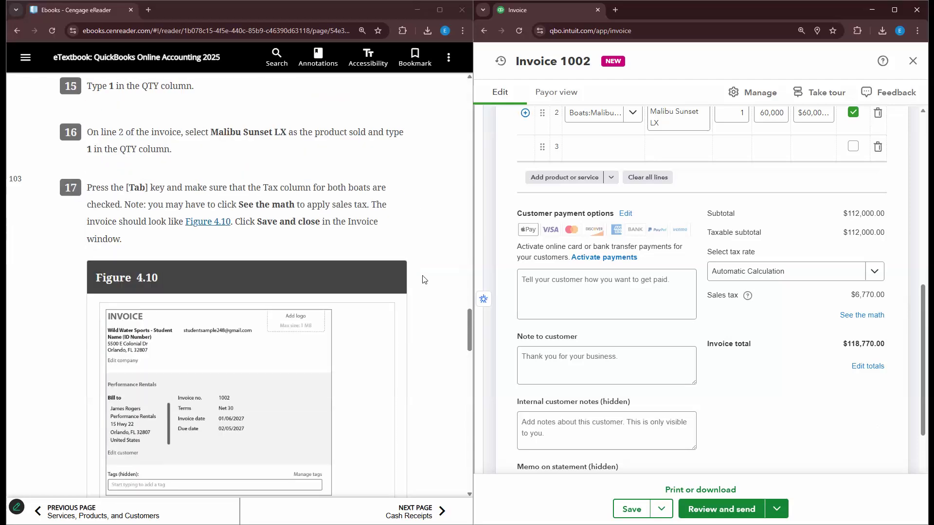
pyautogui.scroll(-1, 457, 236)
pyautogui.scroll(-2, 583, 333)
pyautogui.scroll(-4, 428, 340)
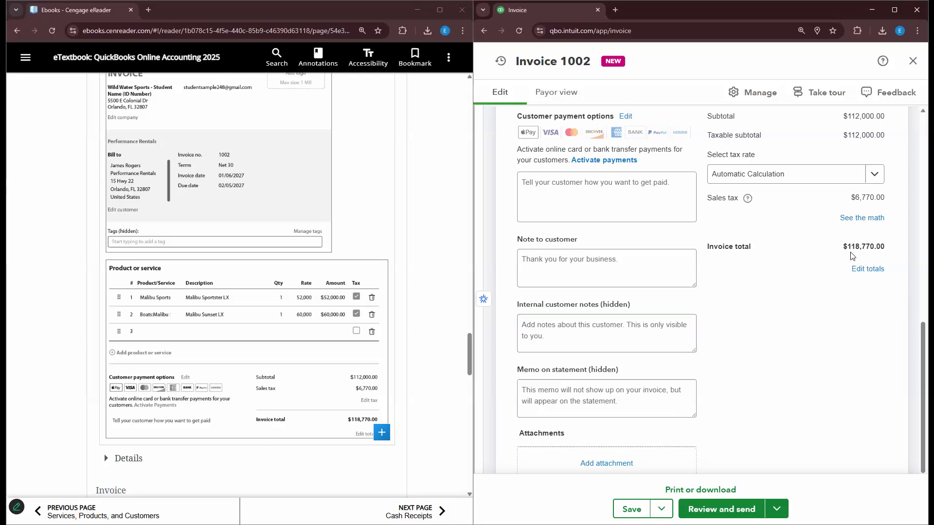
pyautogui.scroll(-4, 452, 316)
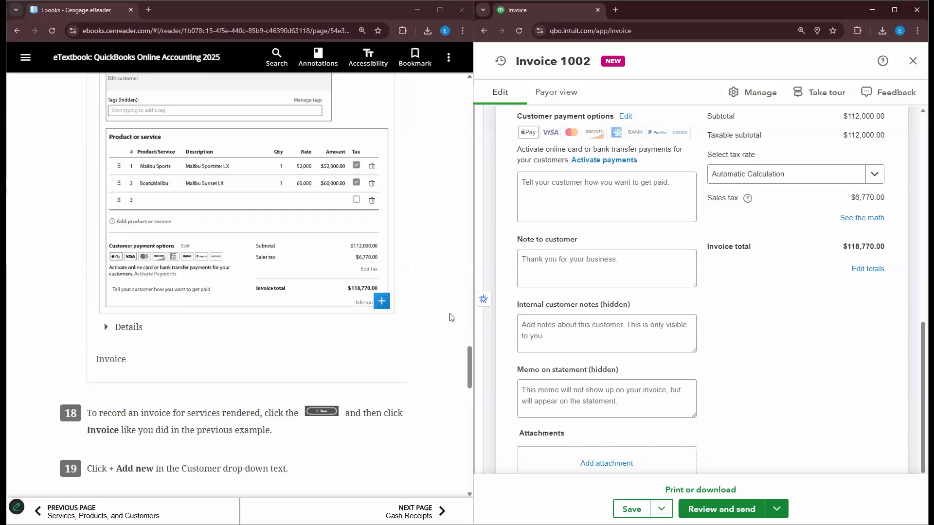
pyautogui.click(860, 218)
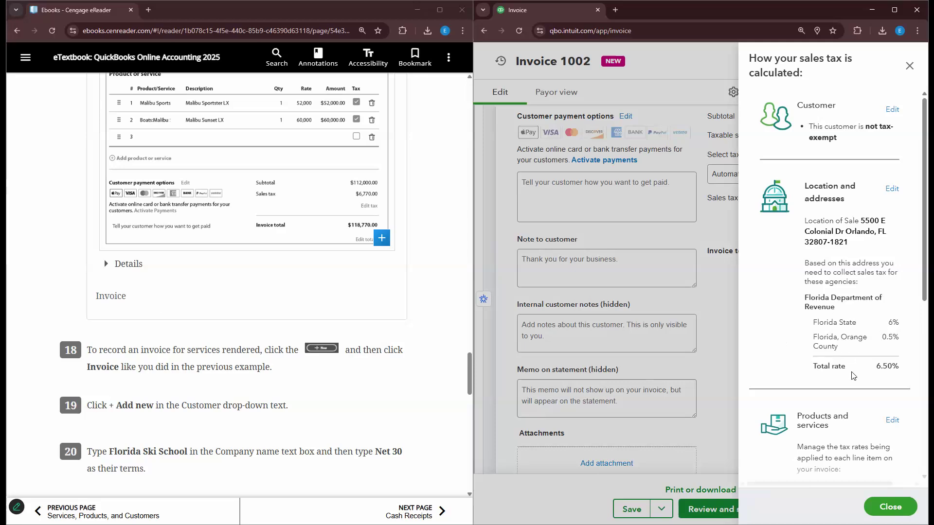
pyautogui.click(890, 507)
pyautogui.scroll(3, 425, 305)
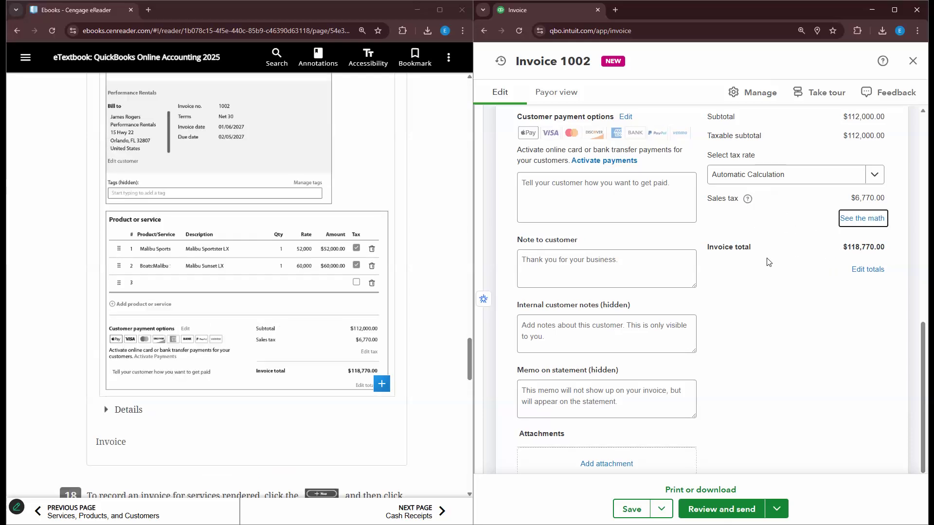
pyautogui.scroll(2, 767, 262)
pyautogui.scroll(-5, 408, 253)
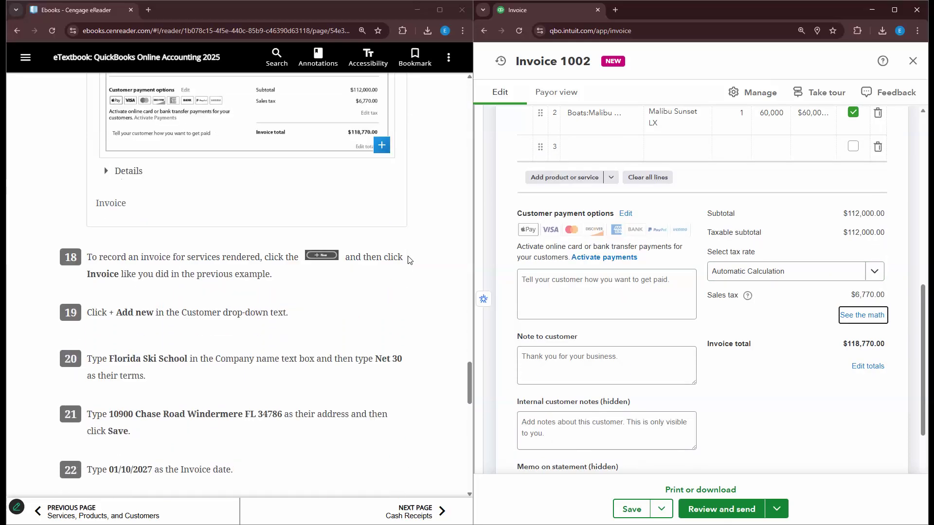
pyautogui.scroll(-1, 408, 261)
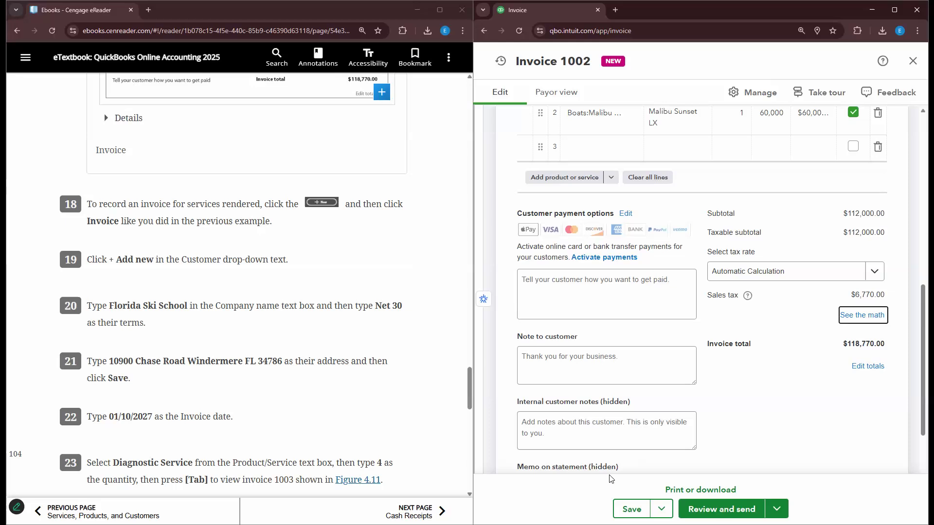
# - Save invoice 1002 with Save and new, starting blank invoice 1003
pyautogui.click(661, 509)
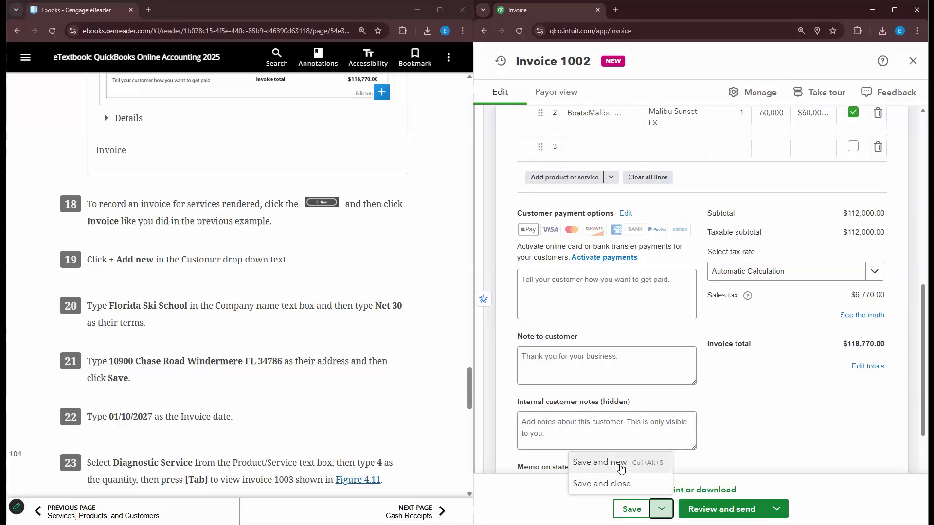
pyautogui.scroll(2, 111, 314)
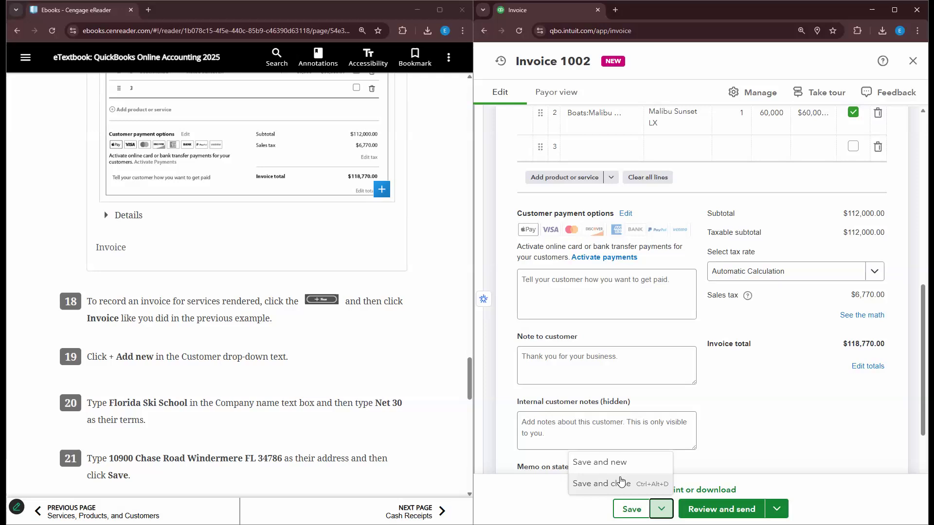
pyautogui.click(619, 462)
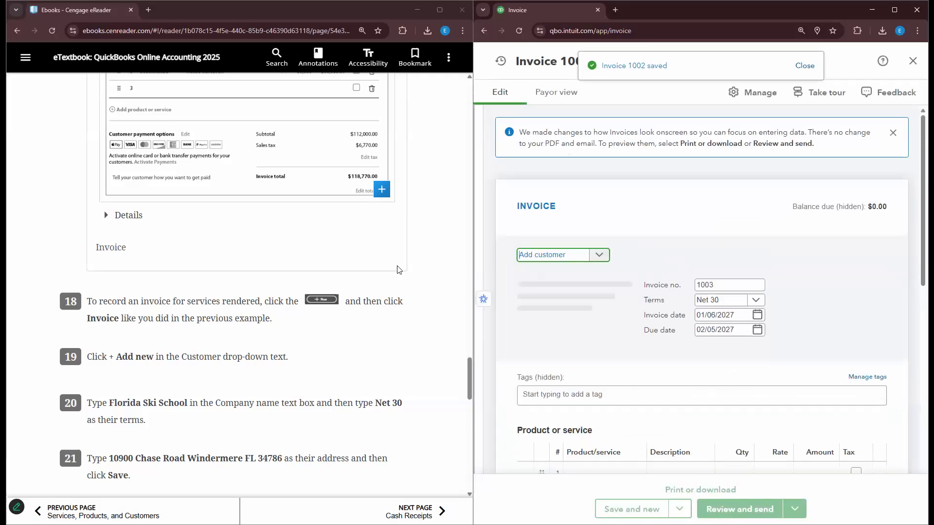
pyautogui.click(599, 254)
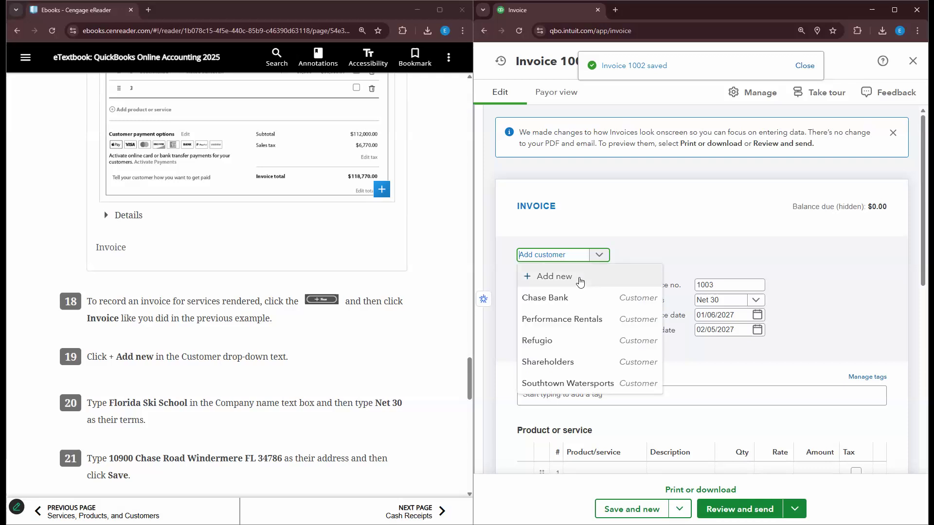
pyautogui.scroll(-3, 169, 318)
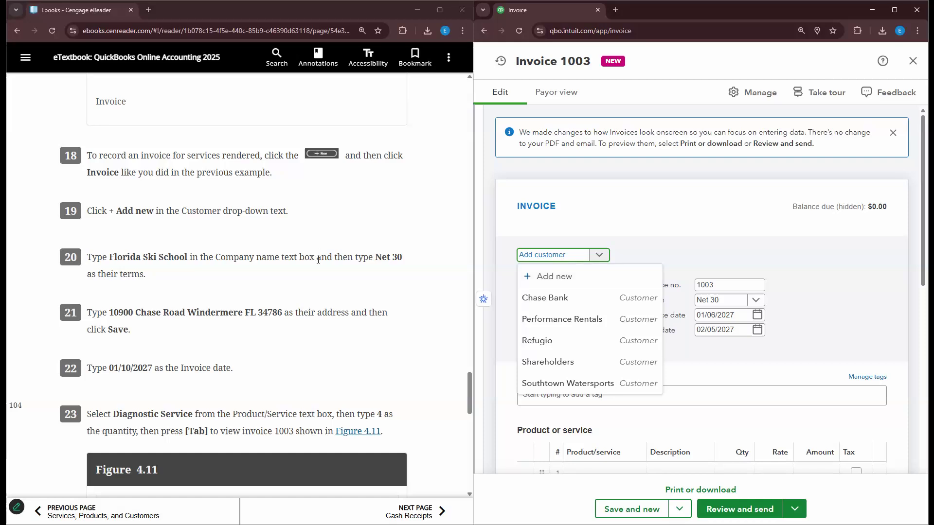
# - Create new customer Florida Ski School with Net 30 payment terms
pyautogui.click(562, 277)
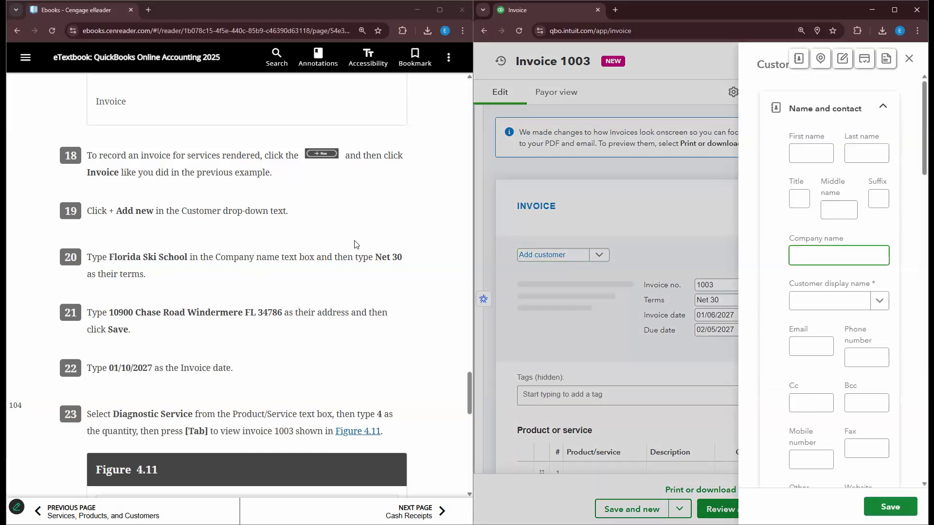
pyautogui.write('Florida Skil Scho')
pyautogui.press('BackSpace')
pyautogui.press('BackSpace')
pyautogui.press('BackSpace')
pyautogui.press('BackSpace')
pyautogui.press('BackSpace')
pyautogui.press('BackSpace')
pyautogui.write('S')
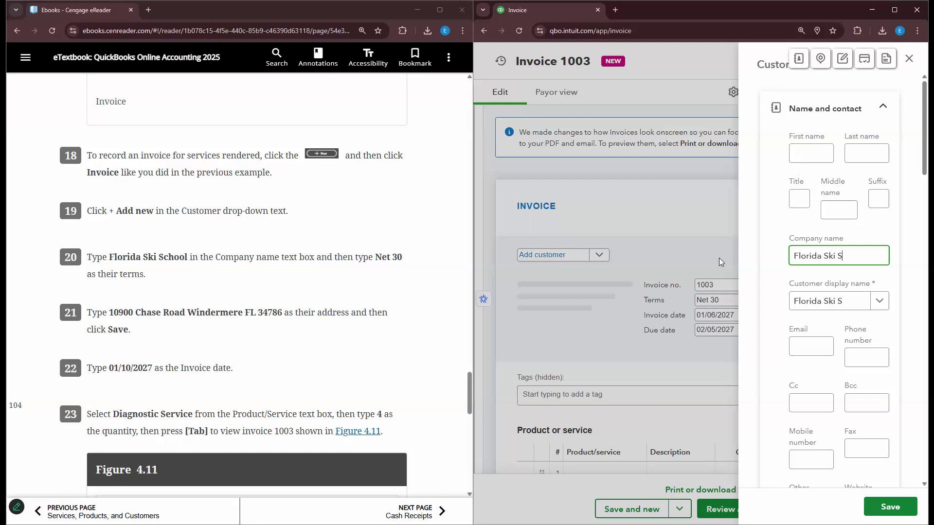
pyautogui.write('chool')
pyautogui.press('Tab')
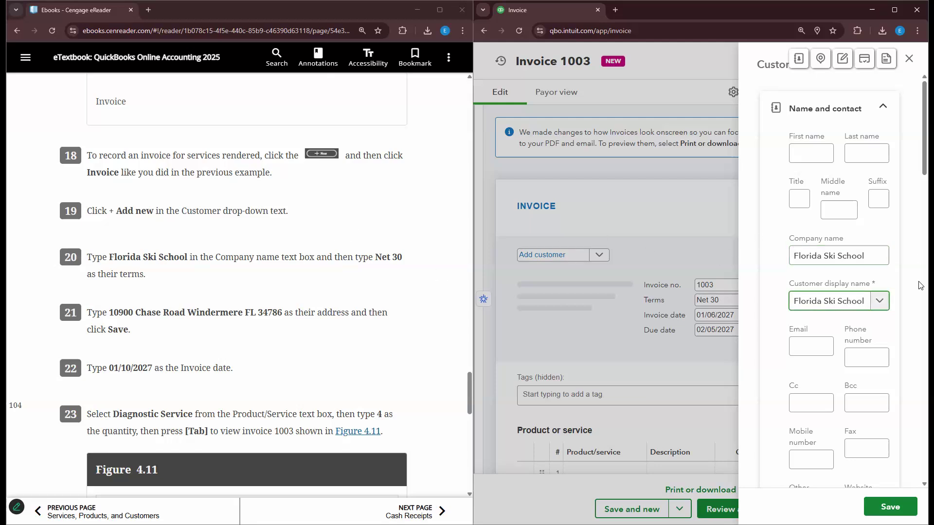
pyautogui.scroll(-15, 921, 285)
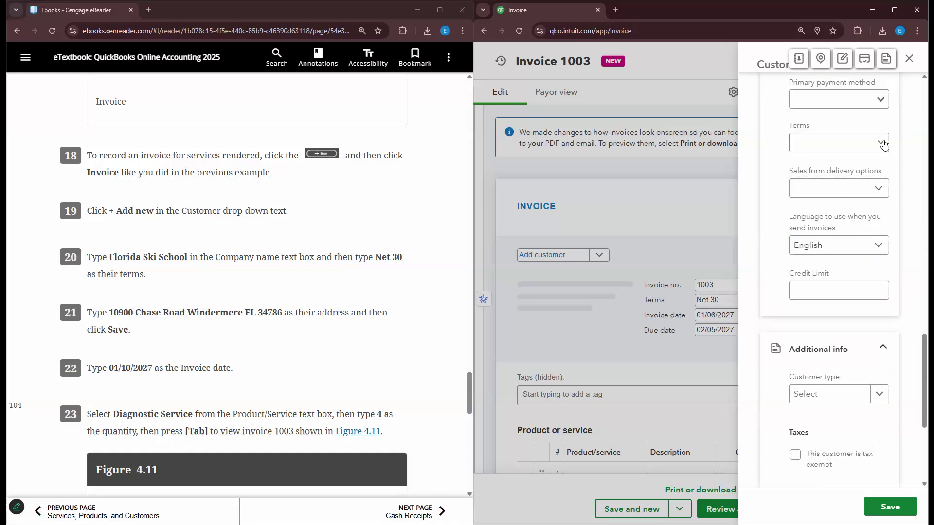
pyautogui.click(884, 145)
pyautogui.click(863, 175)
pyautogui.scroll(5, 253, 355)
pyautogui.scroll(-7, 229, 381)
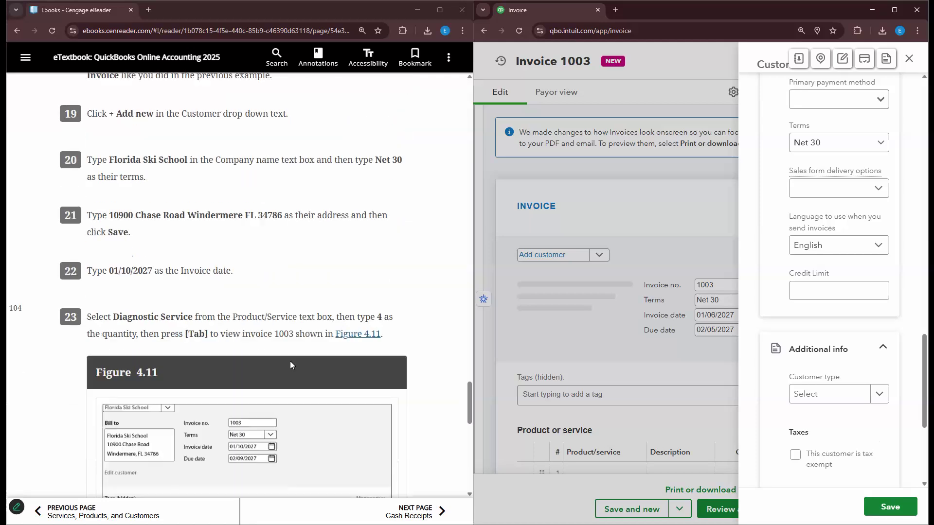
pyautogui.scroll(-1, 290, 364)
pyautogui.scroll(8, 791, 338)
pyautogui.scroll(4, 792, 337)
pyautogui.click(812, 281)
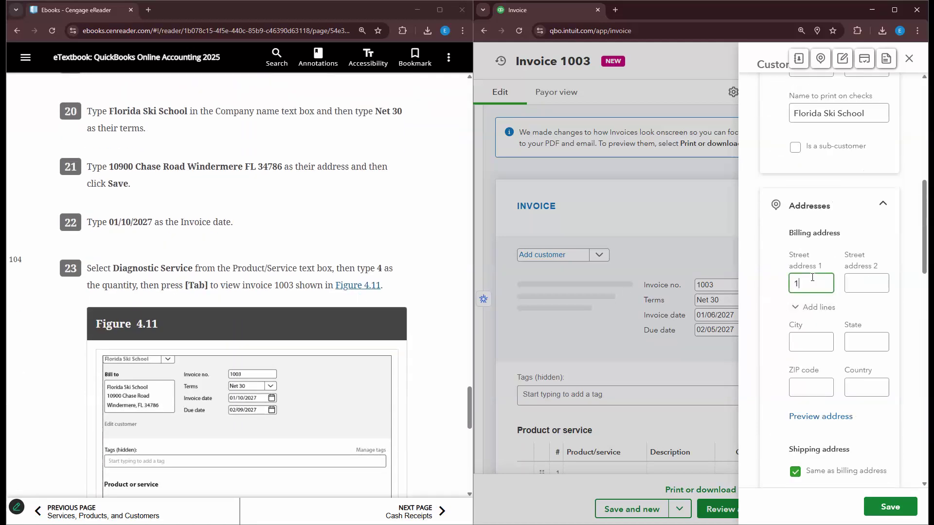
pyautogui.press('Tab')
pyautogui.press('Tab')
pyautogui.press('Tab')
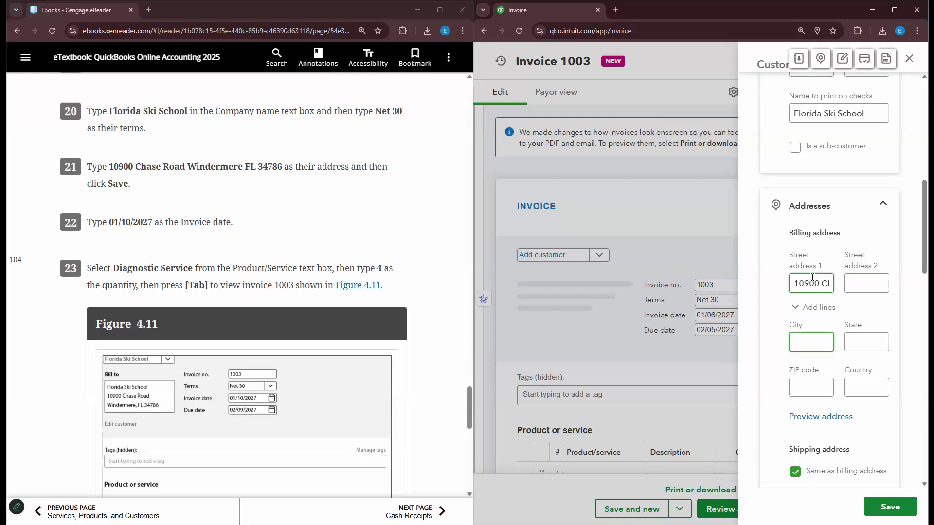
pyautogui.write('Windermere')
pyautogui.press('Tab')
pyautogui.write('FL')
pyautogui.press('Tab')
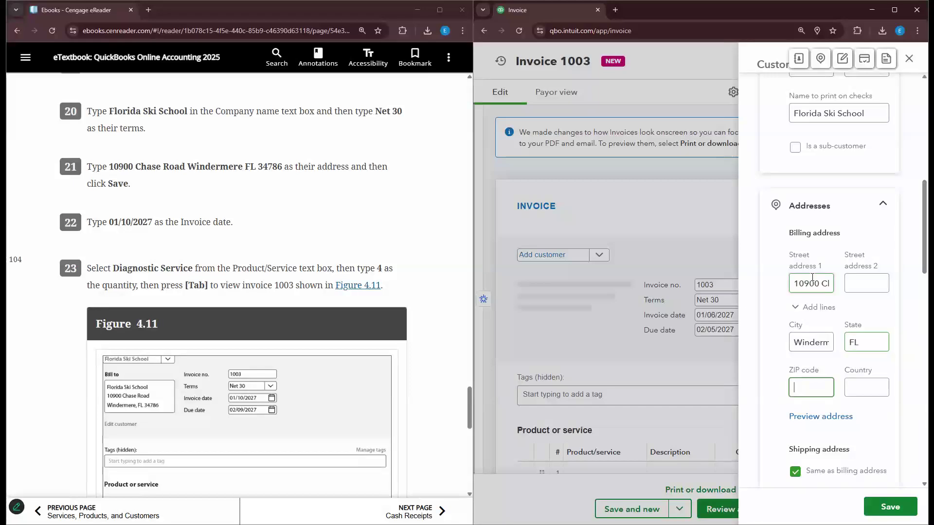
pyautogui.write('34786')
pyautogui.press('Tab')
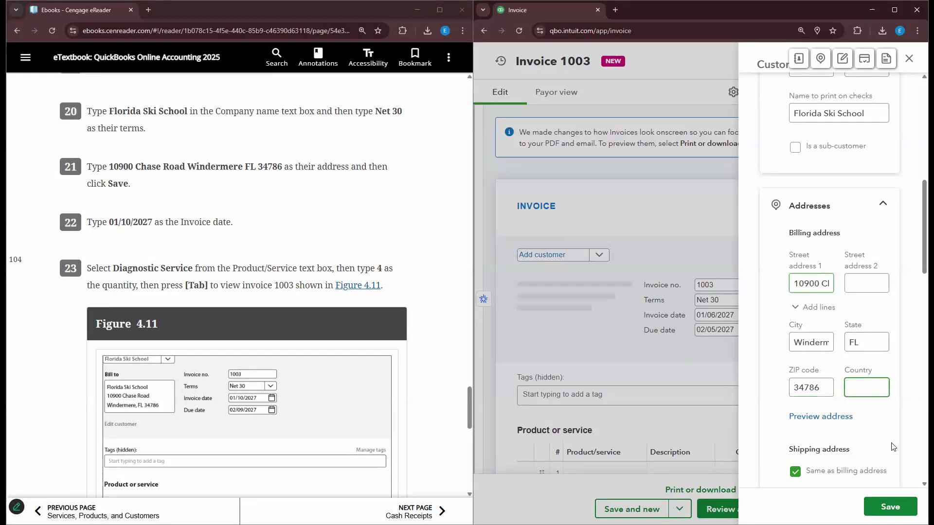
pyautogui.click(891, 507)
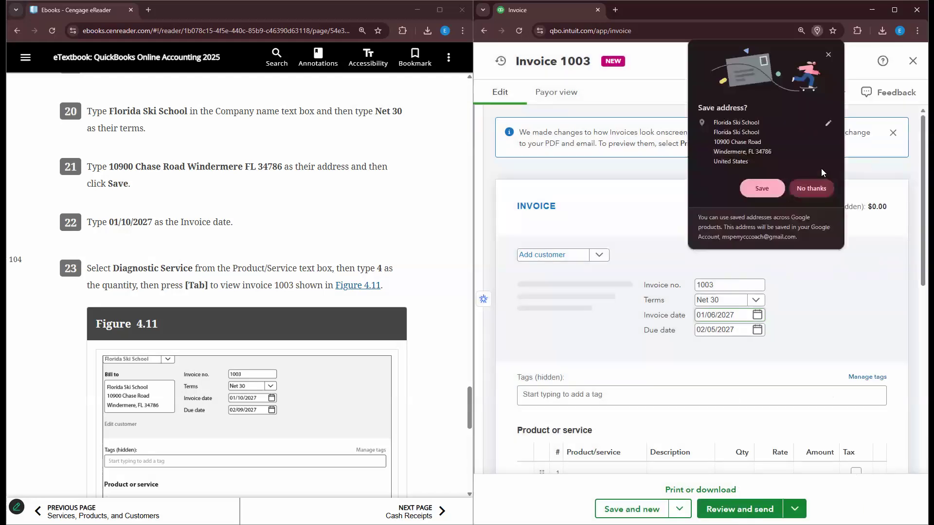
# - Dismiss the browser's address prompt and change the invoice date to 01/10/2027
pyautogui.click(828, 55)
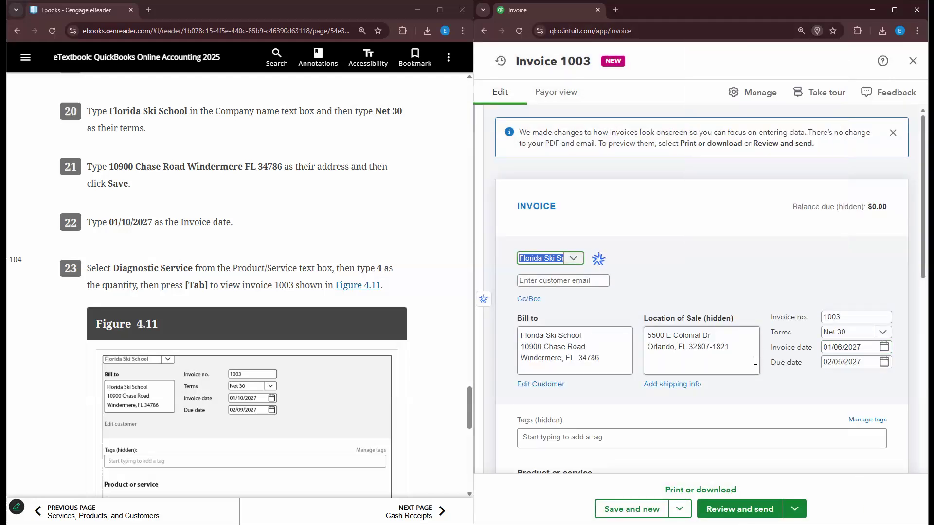
pyautogui.click(843, 346)
pyautogui.click(843, 346)
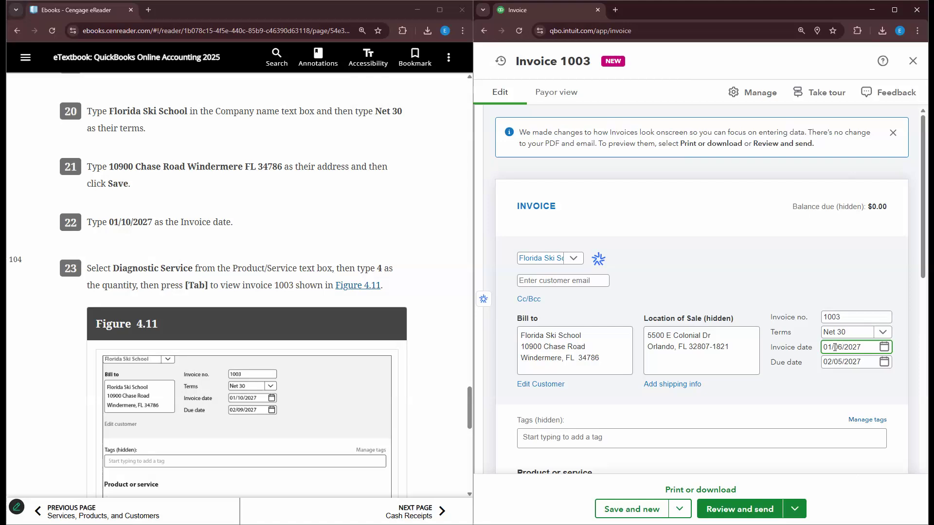
pyautogui.press('BackSpace')
pyautogui.press('BackSpace')
pyautogui.write('10')
pyautogui.click(422, 292)
pyautogui.scroll(-4, 423, 292)
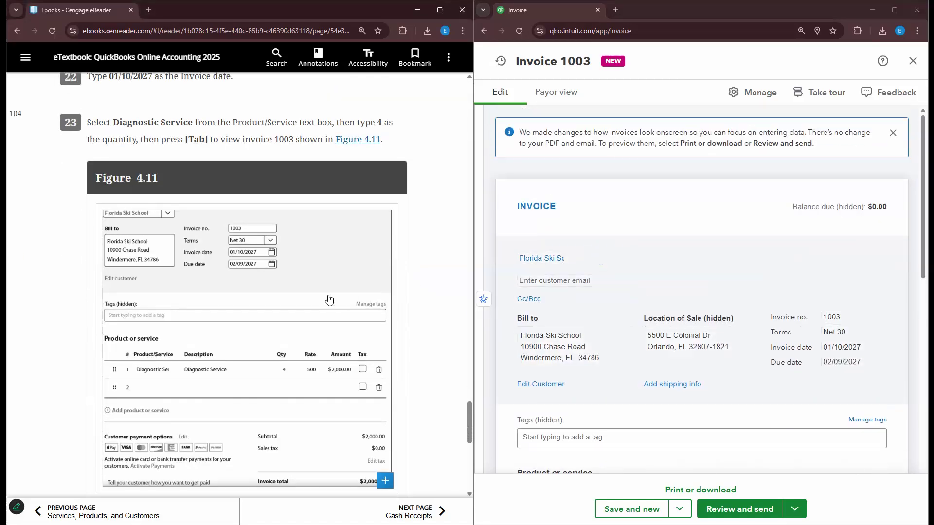
pyautogui.scroll(4, 327, 298)
pyautogui.scroll(-5, 632, 292)
pyautogui.click(637, 277)
# - Bill 4 units of Diagnostic Service on line 1
pyautogui.click(636, 274)
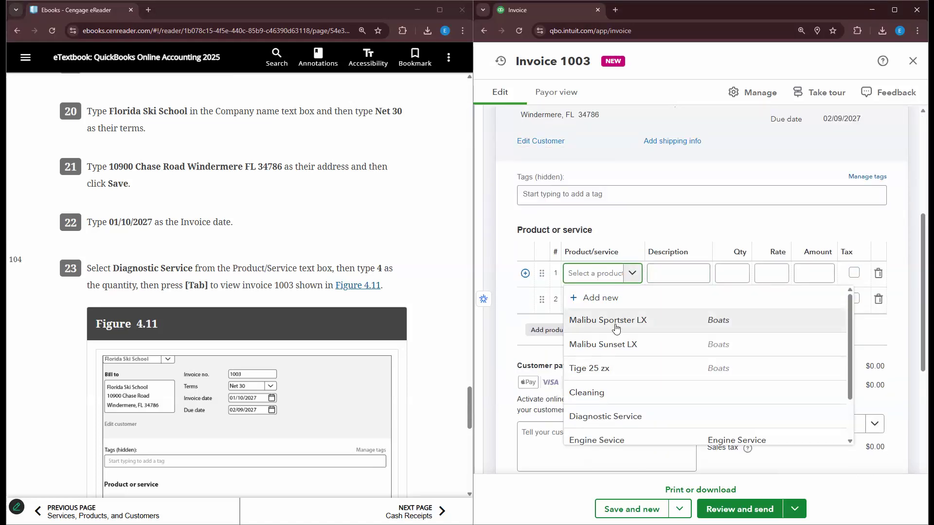
pyautogui.write('Dia')
pyautogui.click(597, 319)
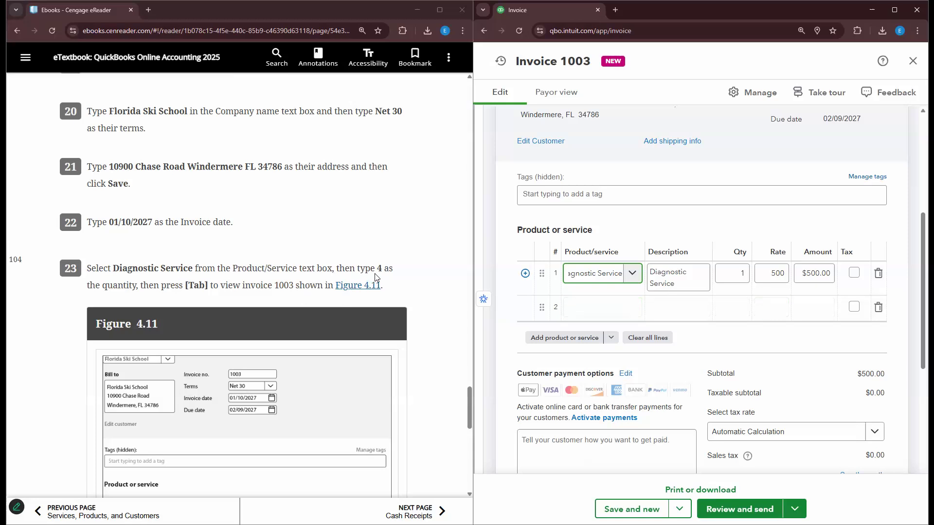
pyautogui.click(726, 281)
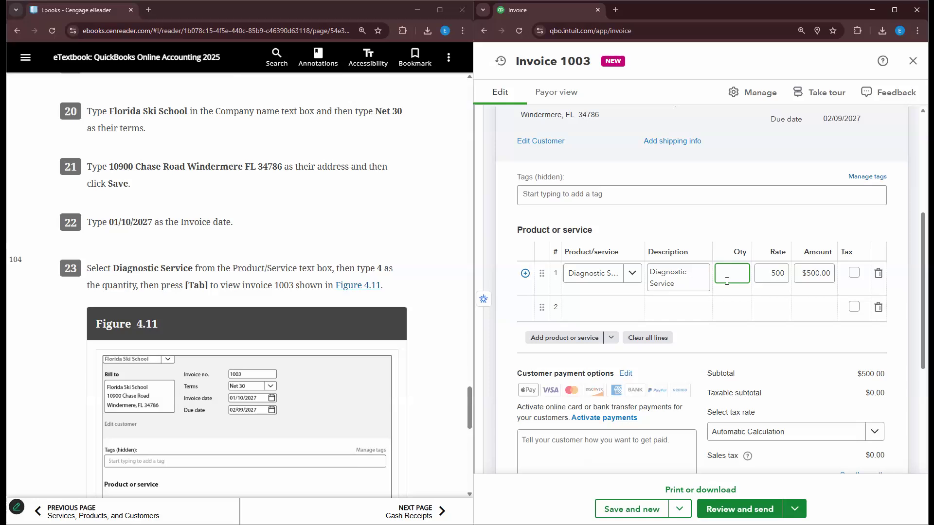
pyautogui.write('4')
pyautogui.click(729, 303)
# - Leave line 1 non-taxable and save and close invoice 1003 at $2,000.00
pyautogui.scroll(-2, 195, 198)
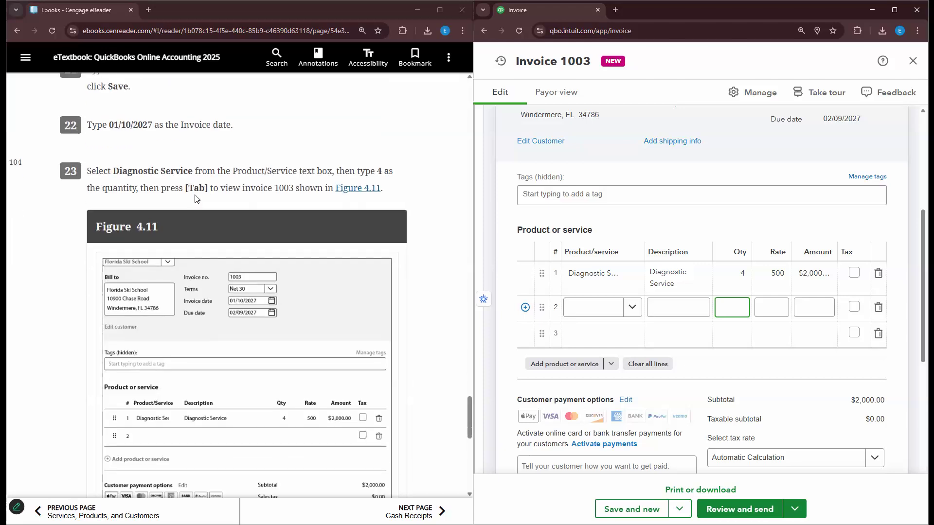
pyautogui.scroll(-2, 275, 200)
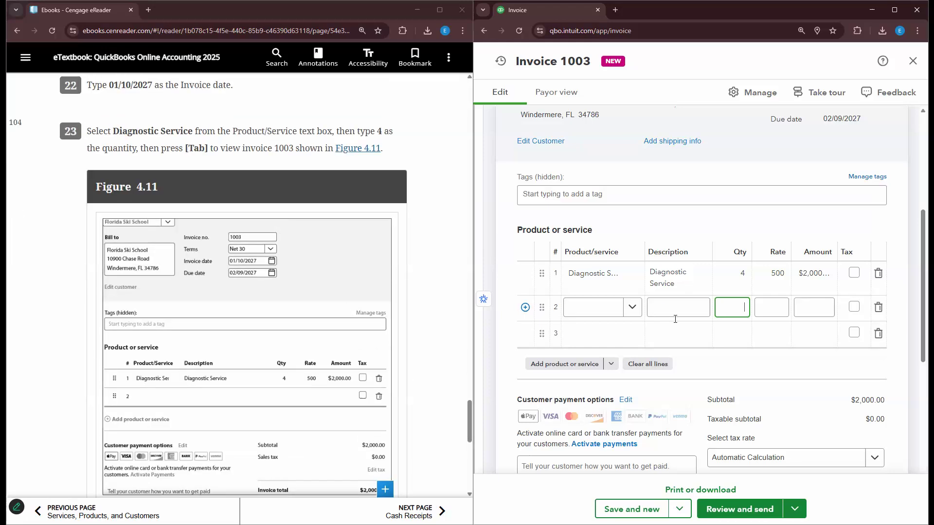
pyautogui.scroll(-4, 761, 334)
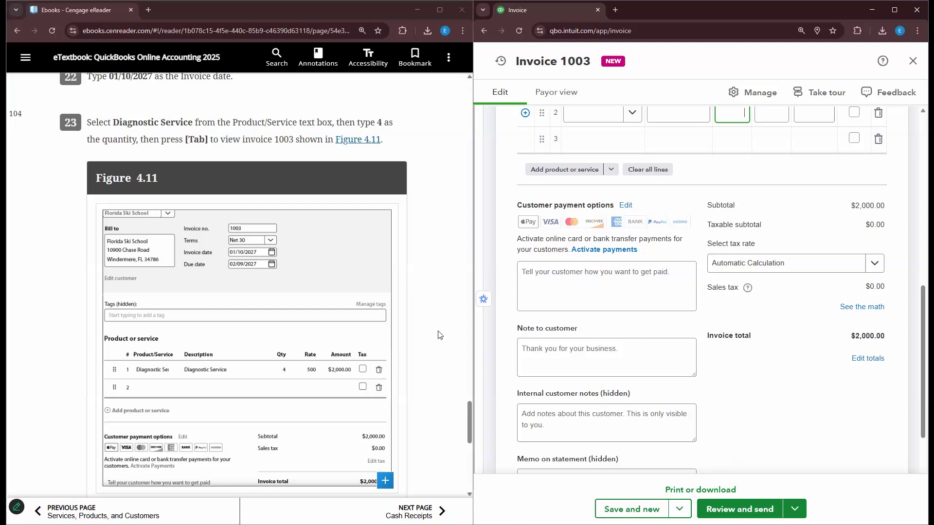
pyautogui.scroll(1, 812, 252)
pyautogui.click(854, 224)
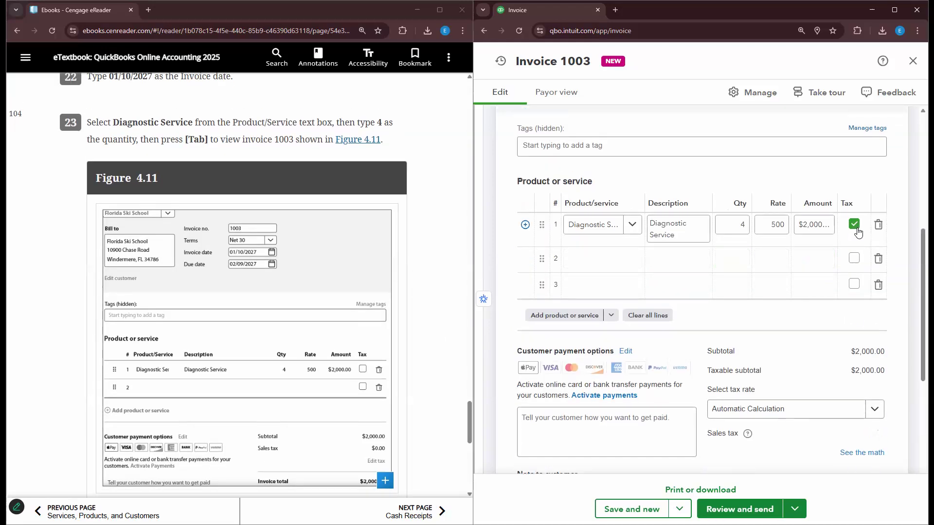
pyautogui.scroll(-2, 856, 185)
pyautogui.click(854, 130)
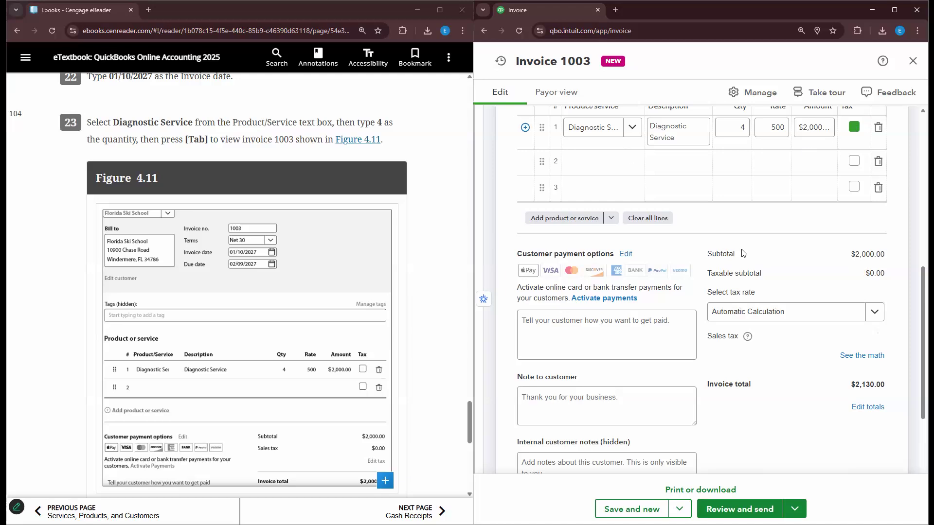
pyautogui.scroll(-2, 389, 316)
pyautogui.scroll(-4, 423, 285)
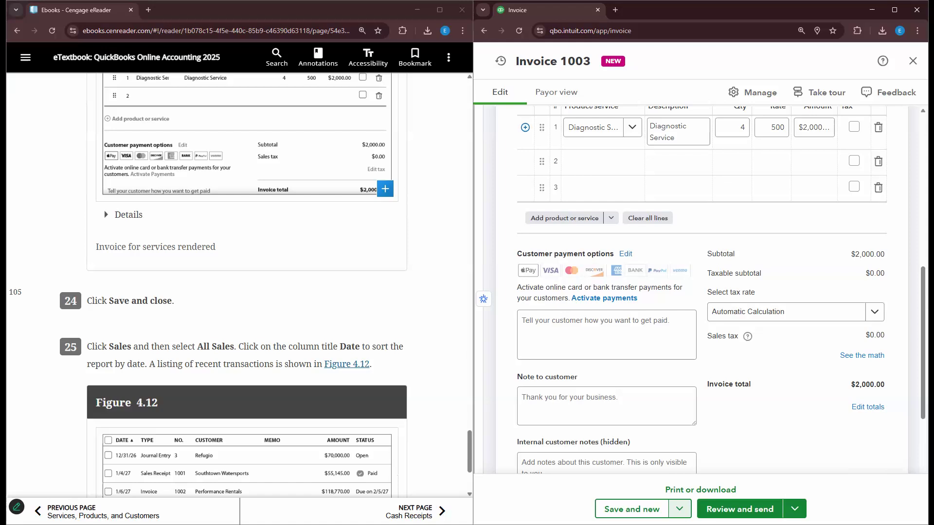
pyautogui.click(680, 508)
pyautogui.click(632, 463)
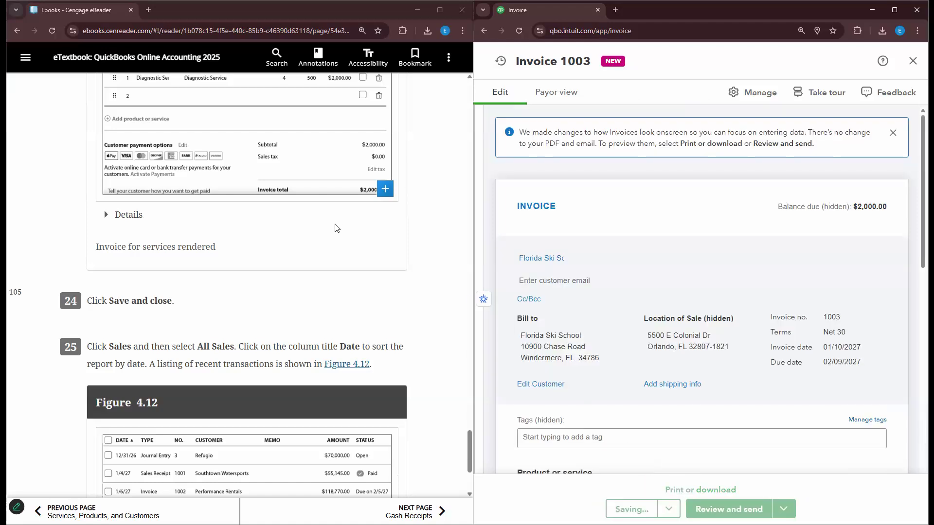
pyautogui.scroll(-2, 124, 260)
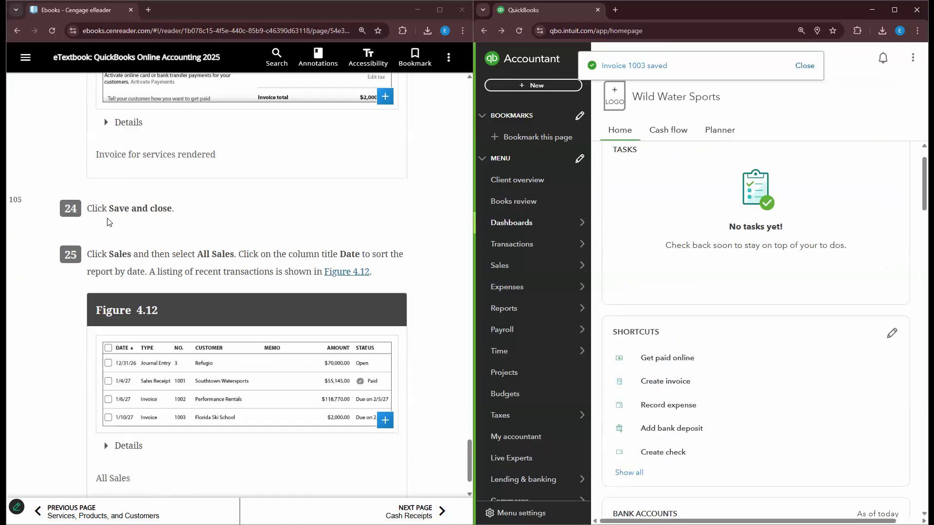
# - Open All sales and review its four transactions, including invoice 1003 for $2,000.00
pyautogui.moveTo(564, 273)
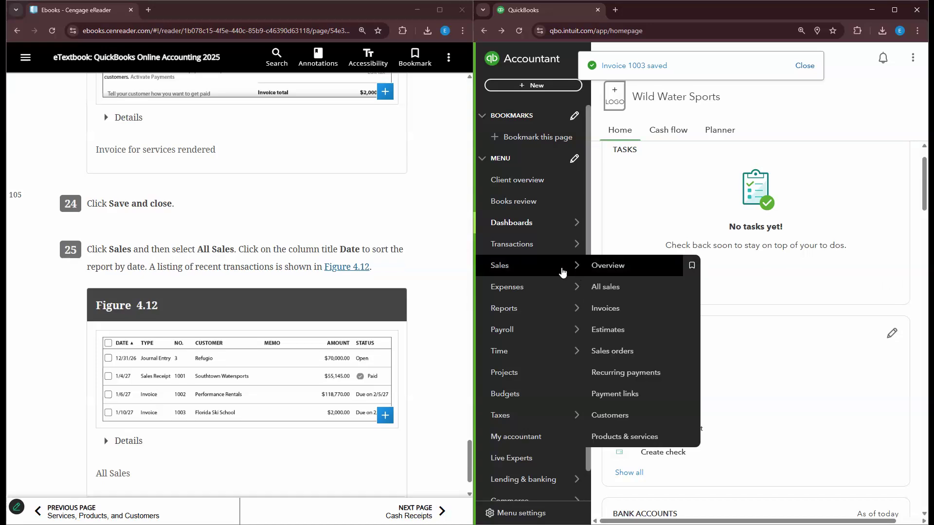
pyautogui.click(605, 286)
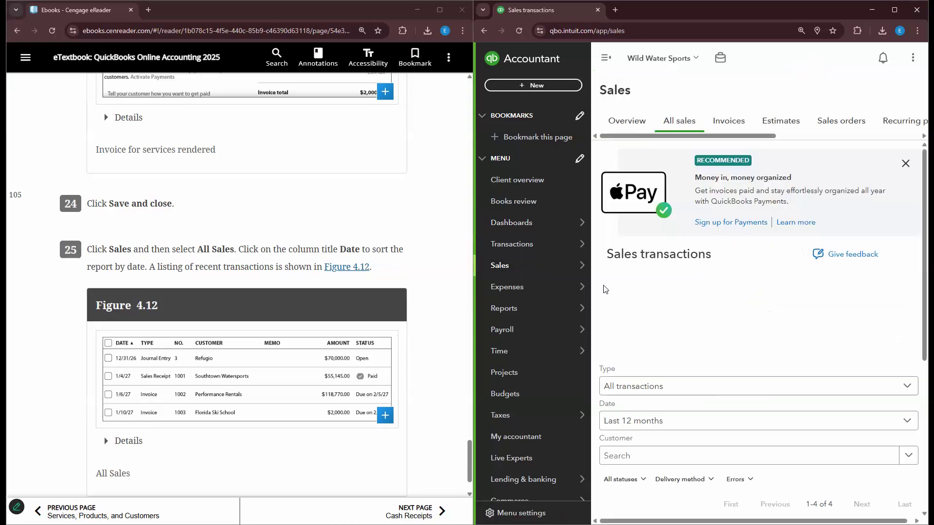
pyautogui.click(606, 58)
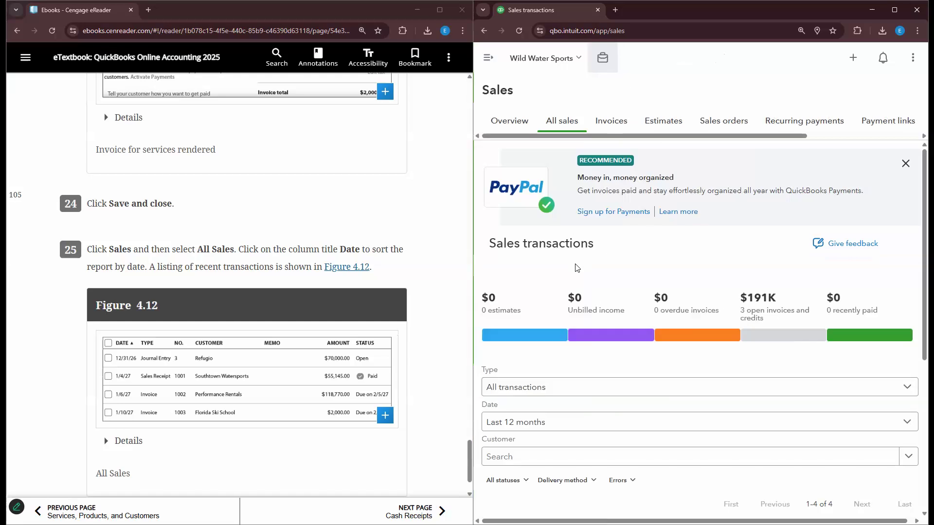
pyautogui.scroll(-5, 578, 272)
pyautogui.scroll(-1, 585, 282)
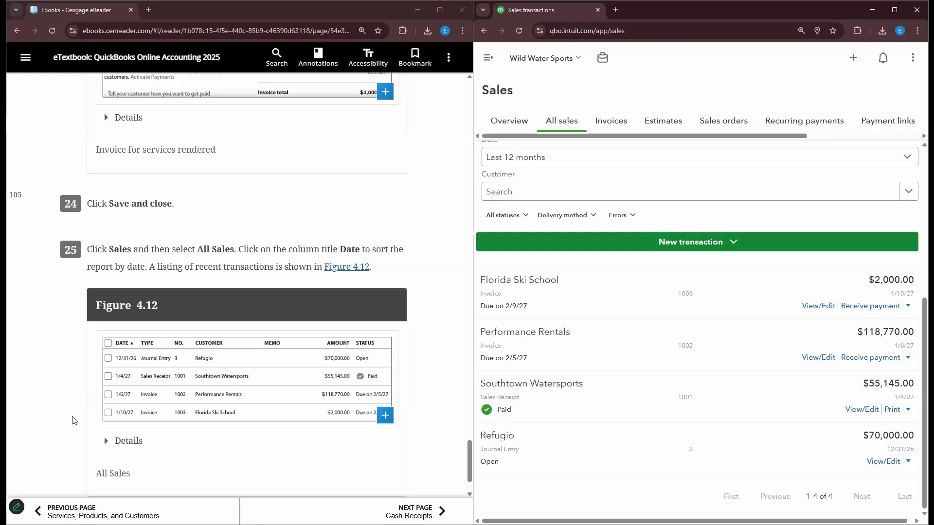
pyautogui.scroll(-1, 73, 419)
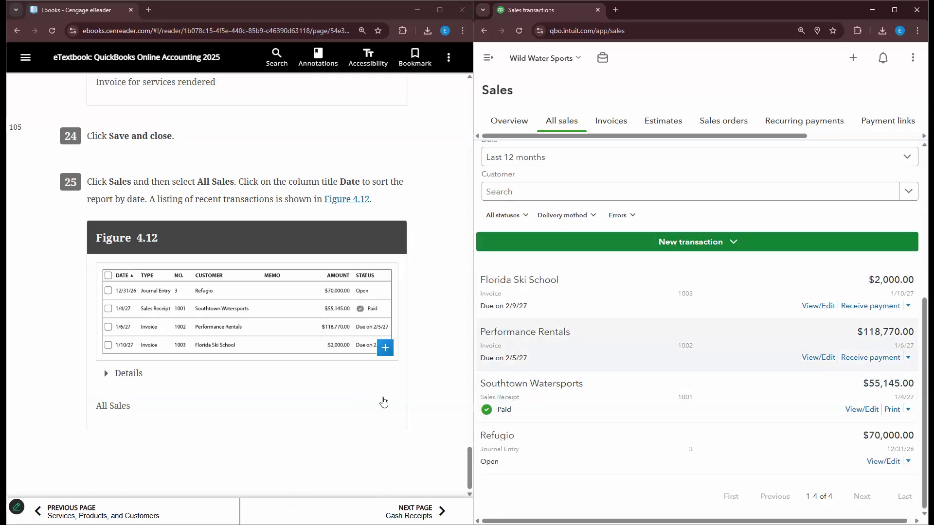
pyautogui.scroll(1, 419, 404)
pyautogui.scroll(-1, 426, 409)
pyautogui.scroll(-1, 425, 419)
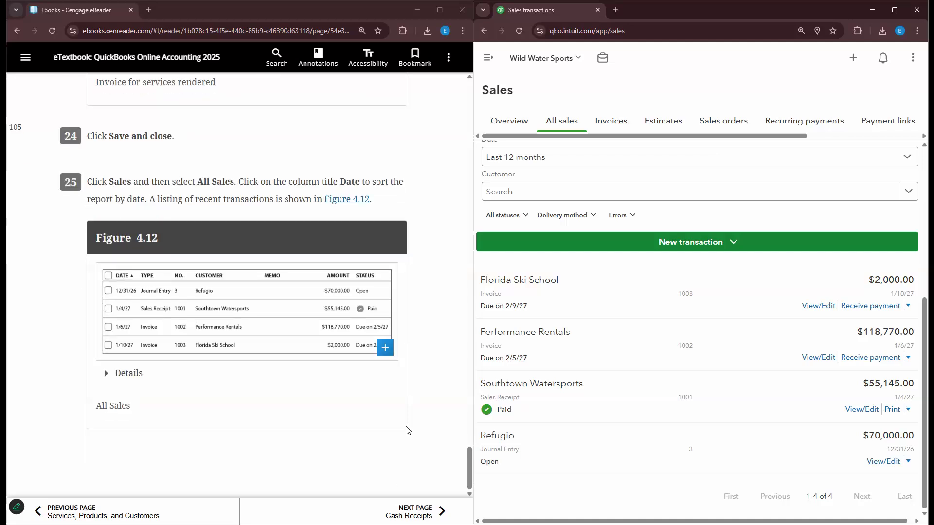
pyautogui.scroll(-1, 438, 379)
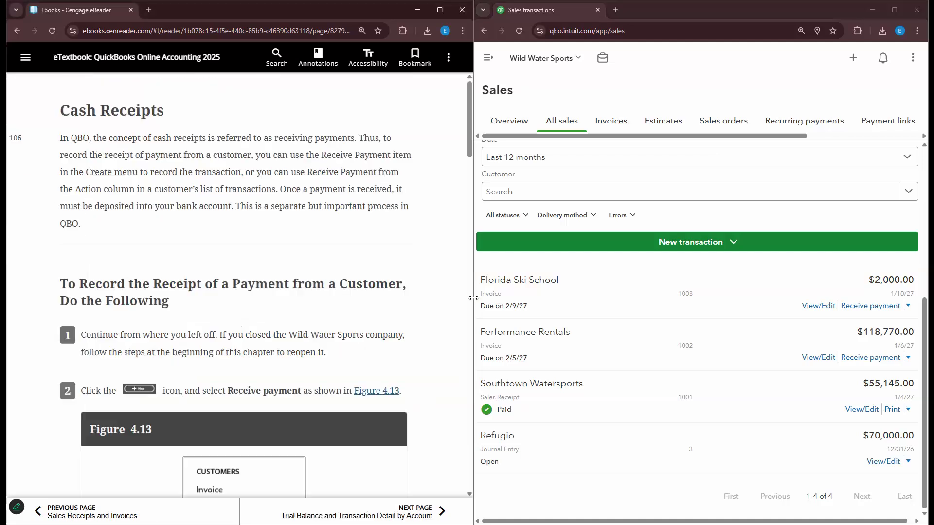
# - Go to the Home dashboard via Dashboards in the navigation menu
pyautogui.click(488, 57)
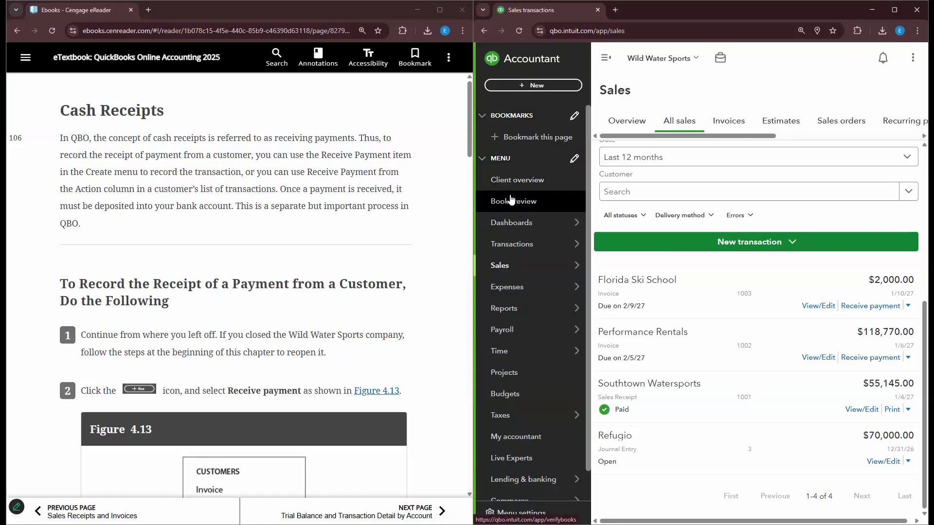
pyautogui.moveTo(538, 220)
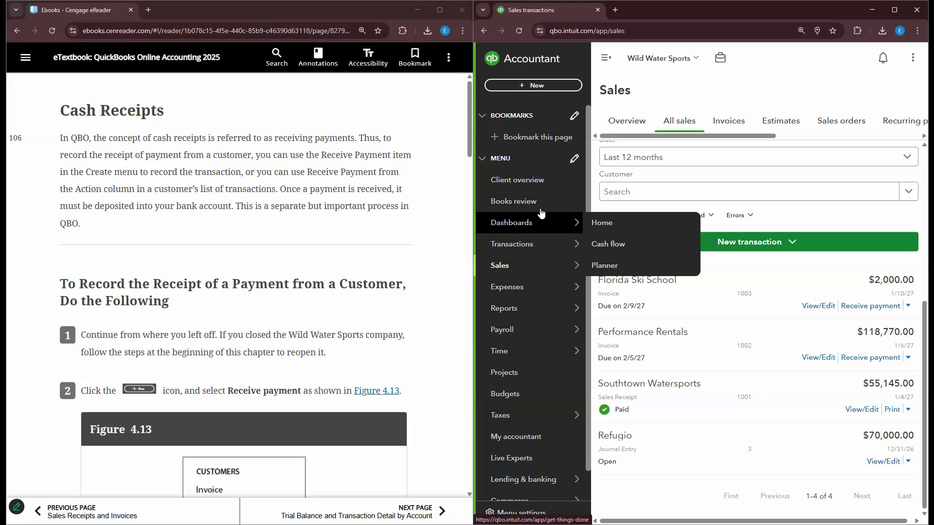
pyautogui.click(602, 225)
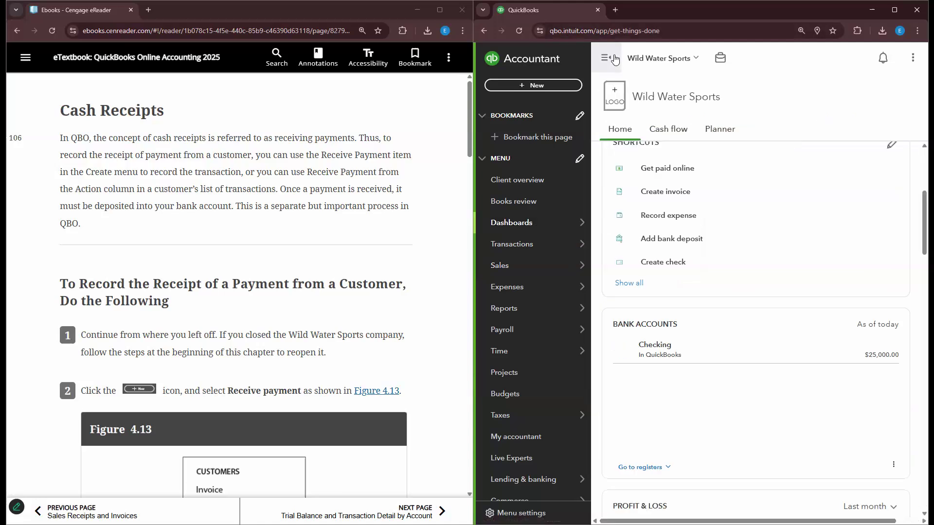
pyautogui.click(606, 58)
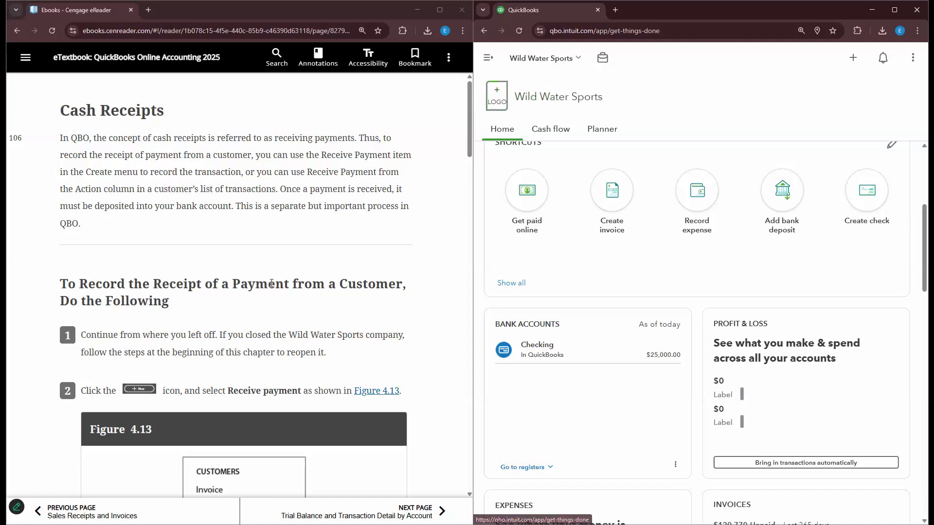
pyautogui.scroll(-1, 299, 255)
pyautogui.scroll(-2, 306, 241)
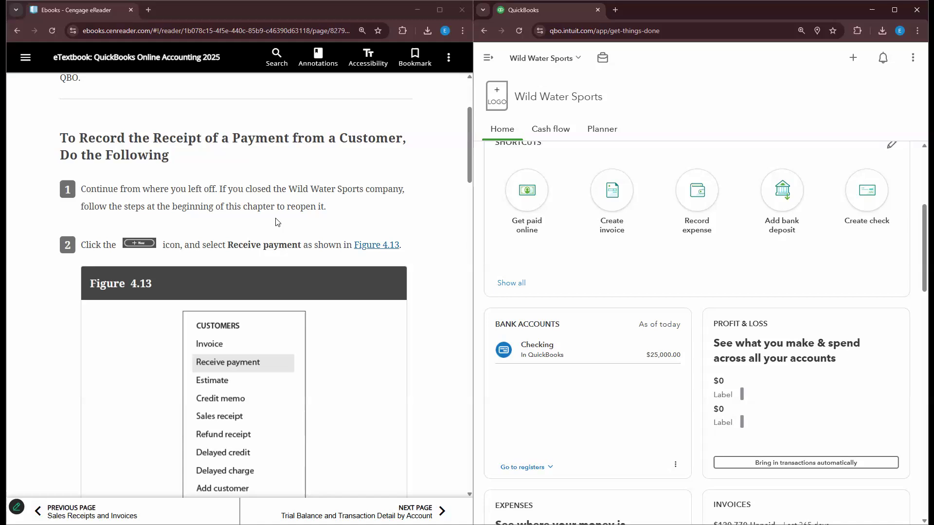
pyautogui.click(487, 58)
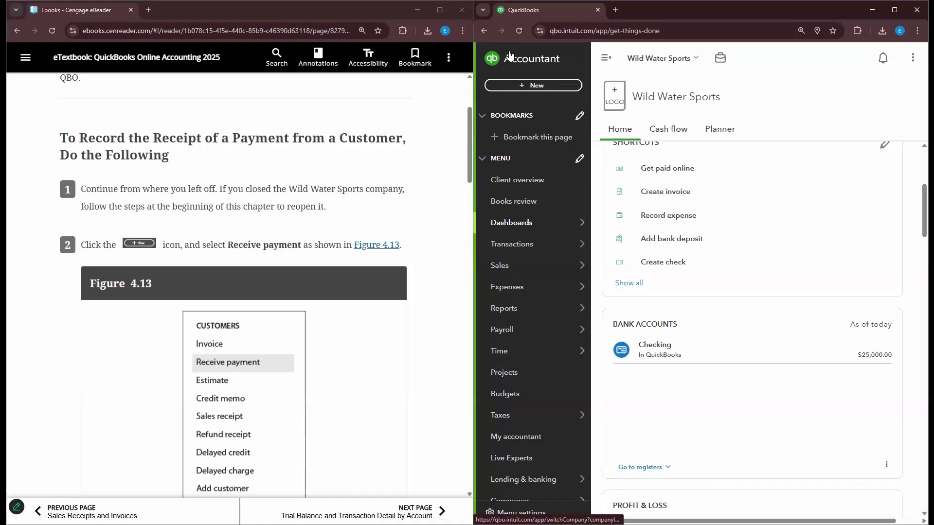
# - Start a received payment for the customer, dated 01/12/2027
pyautogui.click(540, 86)
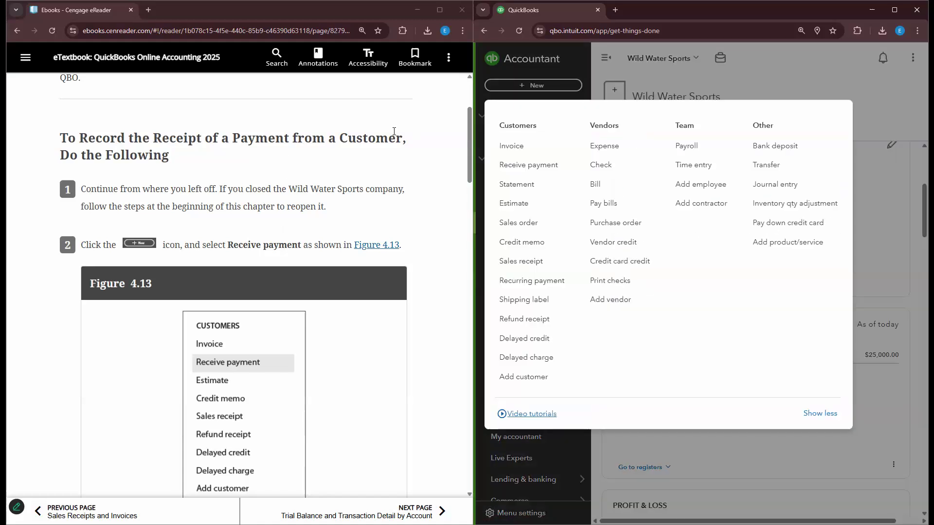
pyautogui.click(548, 166)
pyautogui.scroll(-3, 384, 205)
pyautogui.scroll(-6, 383, 204)
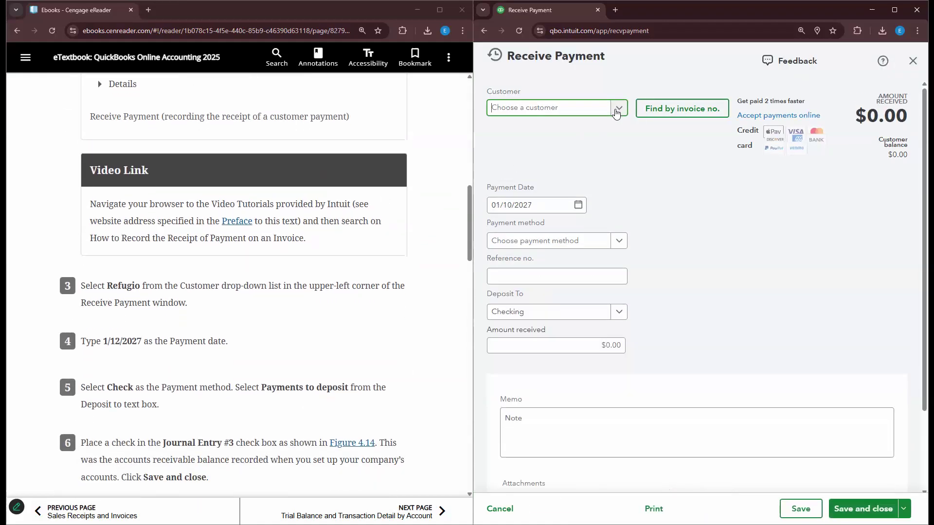
pyautogui.click(616, 112)
pyautogui.click(535, 208)
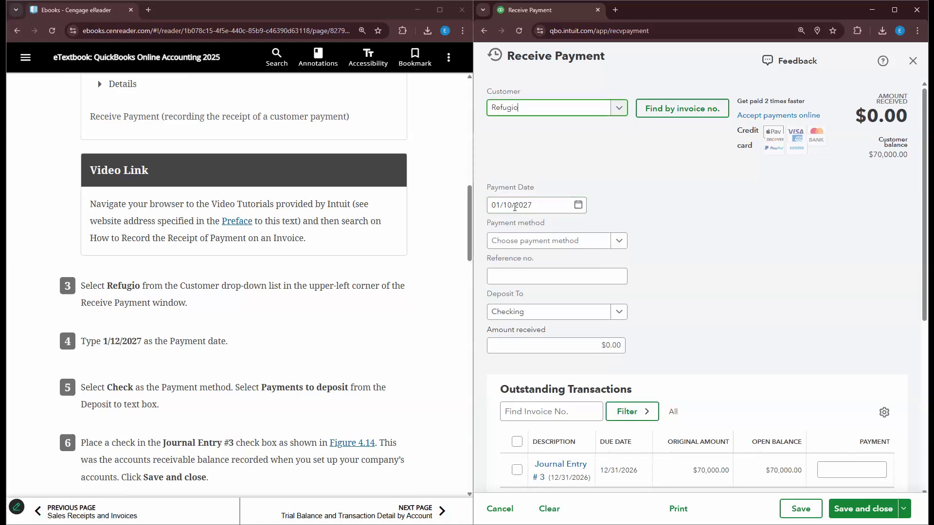
pyautogui.click(515, 207)
pyautogui.click(510, 205)
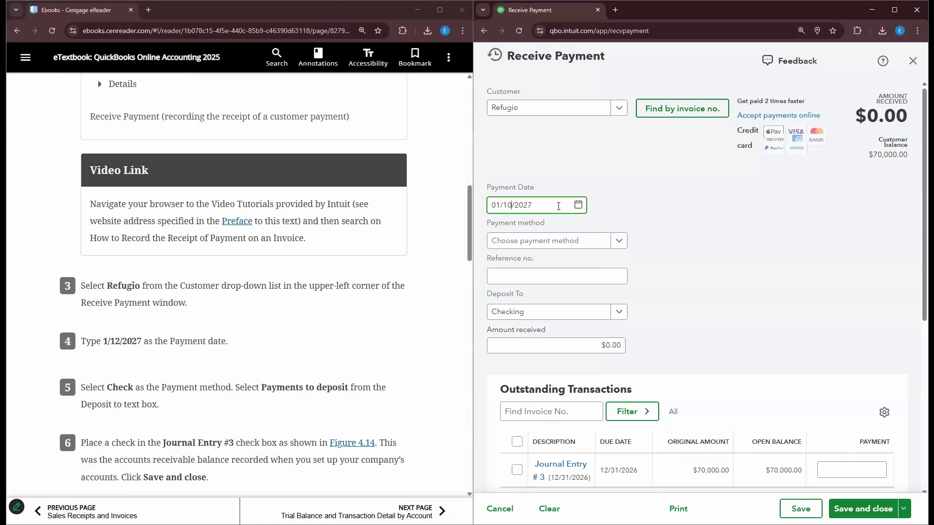
pyautogui.press('BackSpace')
pyautogui.write('2')
pyautogui.click(63, 354)
# - Pay by Check into Payments to deposit, apply $70,000 to Journal Entry #3, and save
pyautogui.scroll(-2, 63, 354)
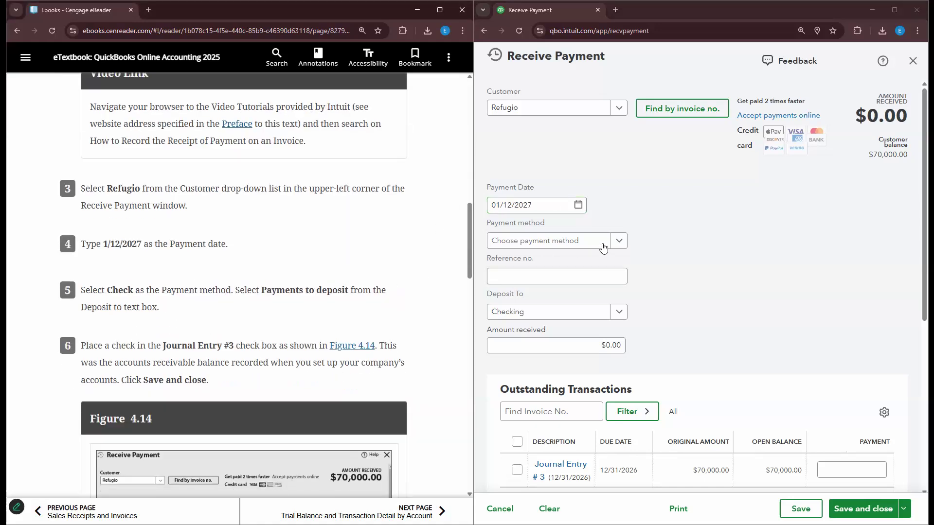
pyautogui.click(555, 240)
pyautogui.click(562, 303)
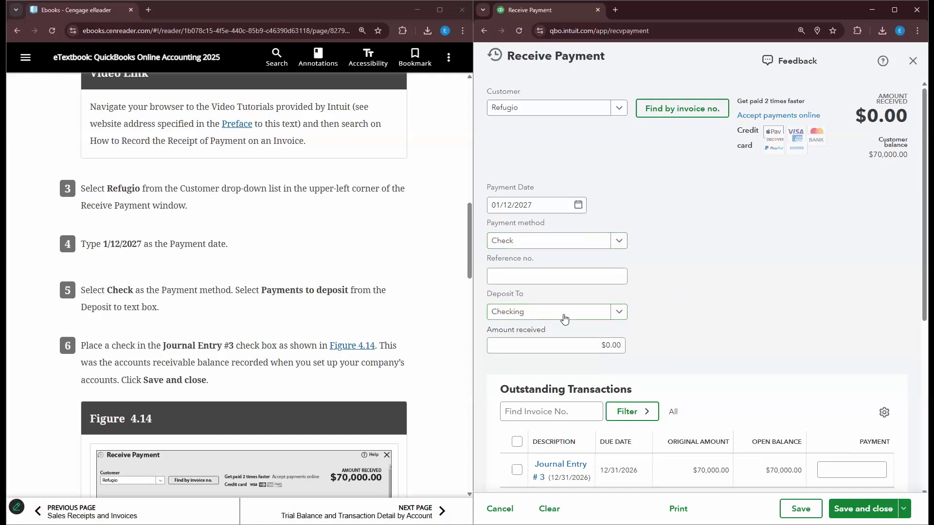
pyautogui.click(615, 312)
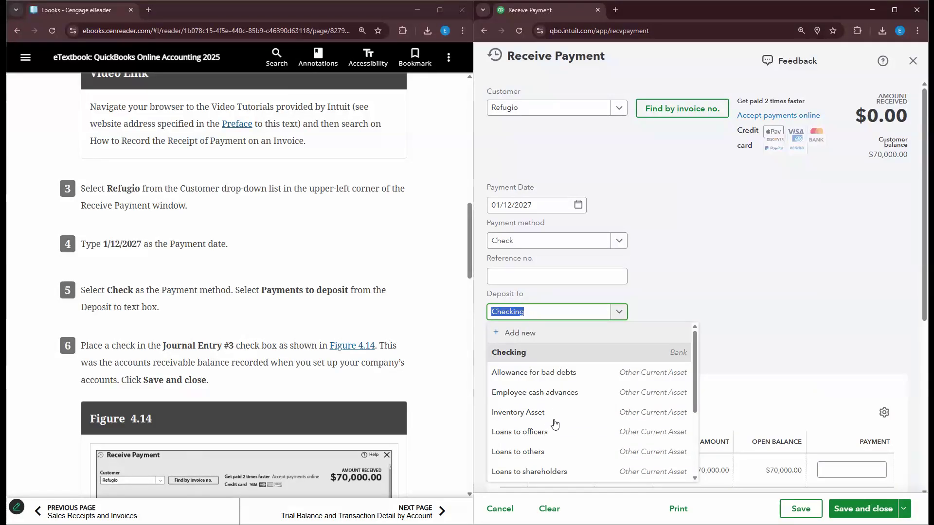
pyautogui.scroll(-2, 564, 410)
pyautogui.click(560, 395)
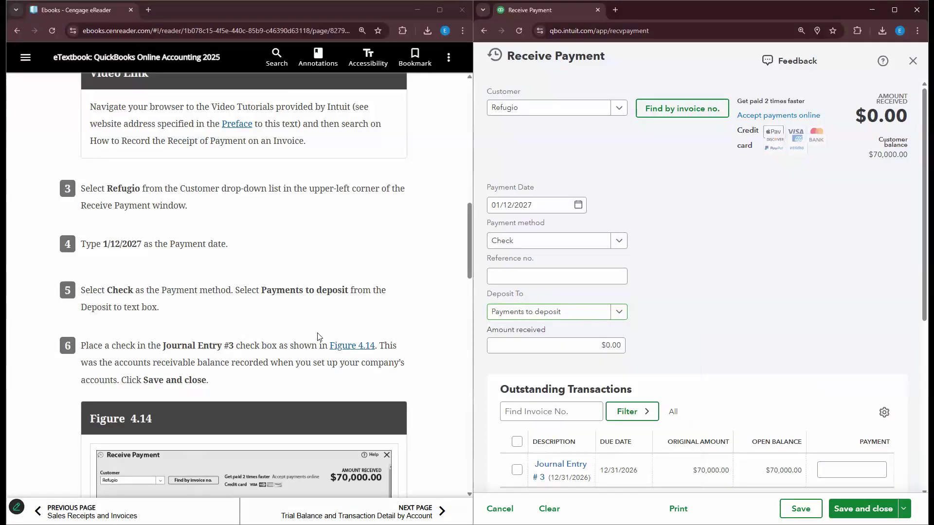
pyautogui.scroll(-2, 292, 326)
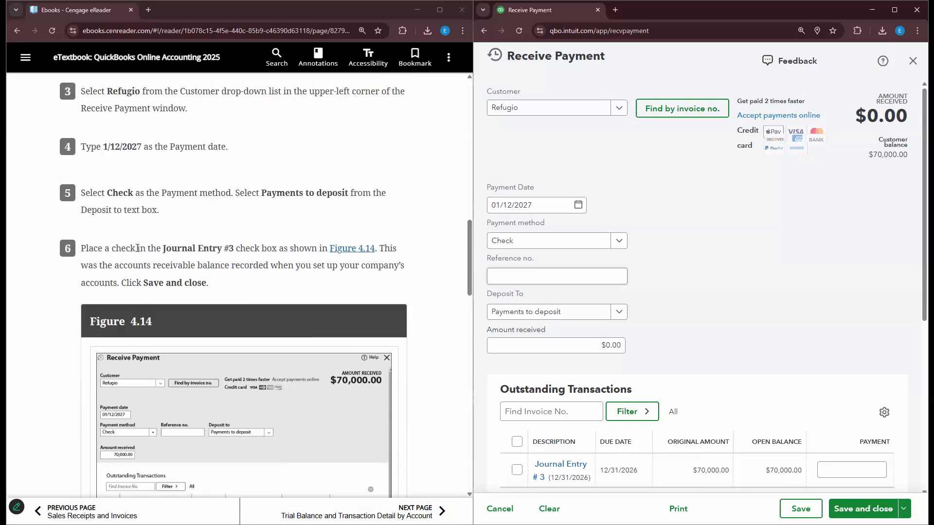
pyautogui.scroll(-2, 652, 369)
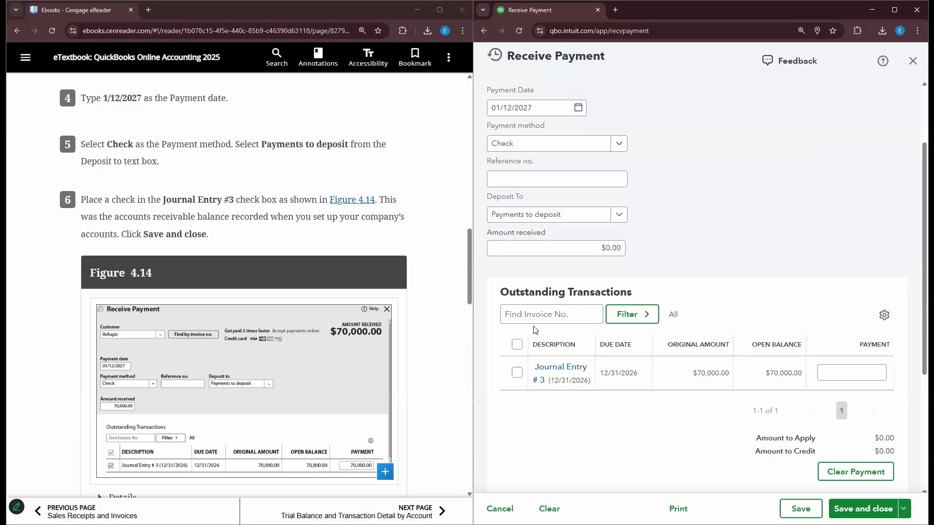
pyautogui.click(516, 343)
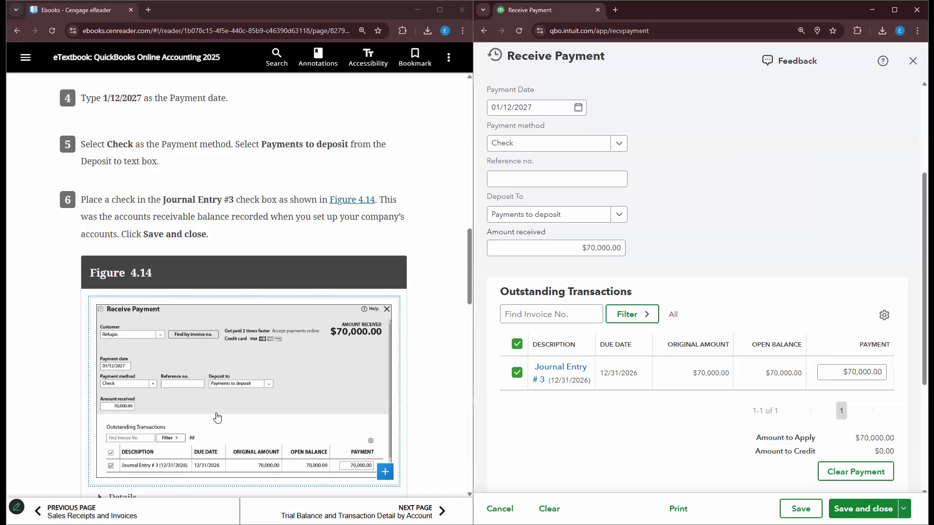
pyautogui.scroll(-1, 360, 252)
pyautogui.click(835, 504)
# - Review the dashboard balances, then bring up the + New create menu
pyautogui.scroll(-1, 421, 325)
pyautogui.scroll(-5, 420, 325)
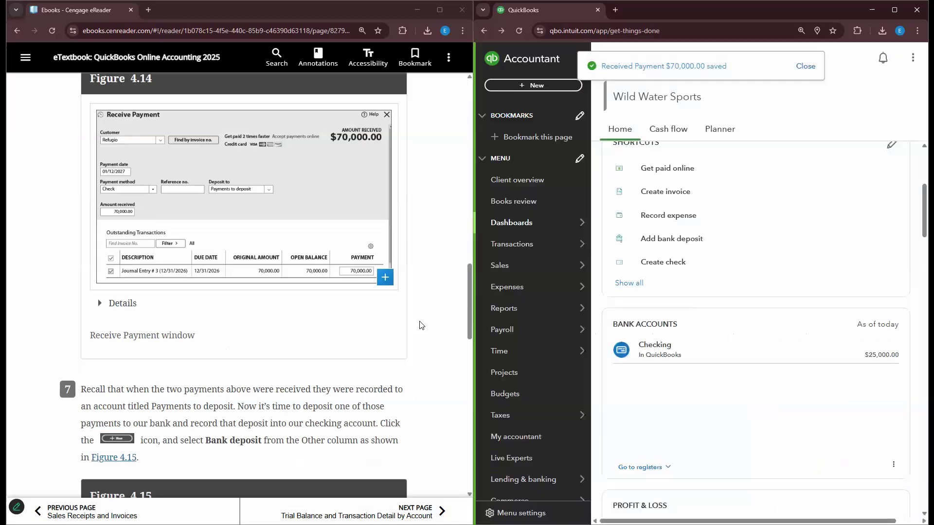
pyautogui.scroll(-1, 420, 325)
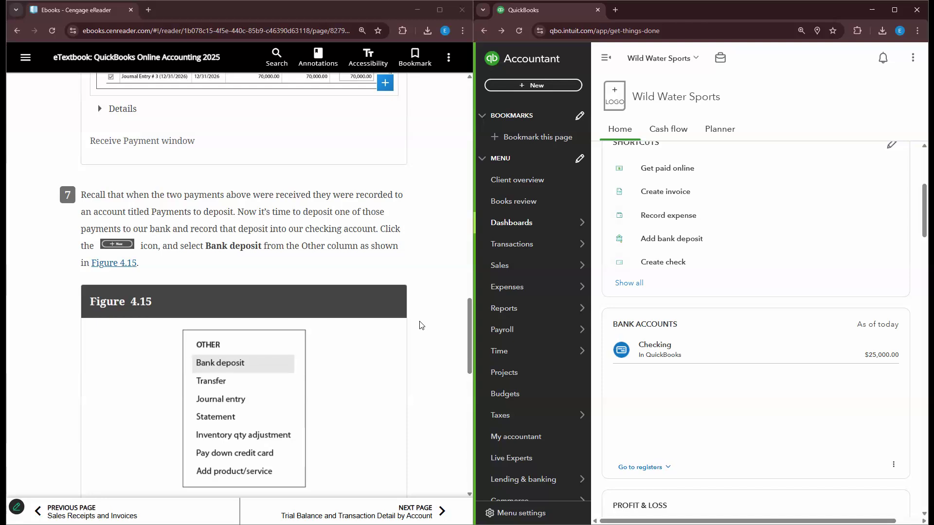
pyautogui.click(549, 87)
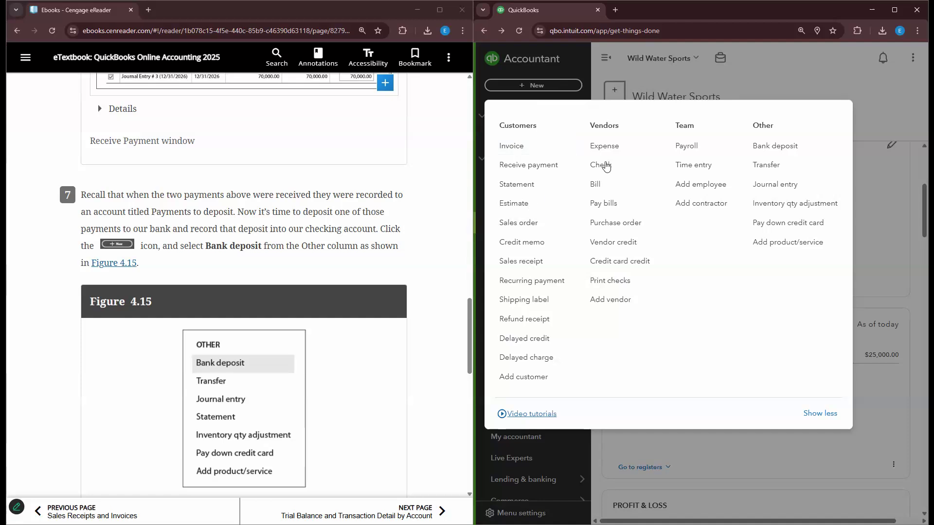
# - Start a bank deposit into the Checking account
pyautogui.click(780, 146)
pyautogui.scroll(-3, 279, 166)
pyautogui.scroll(-9, 279, 166)
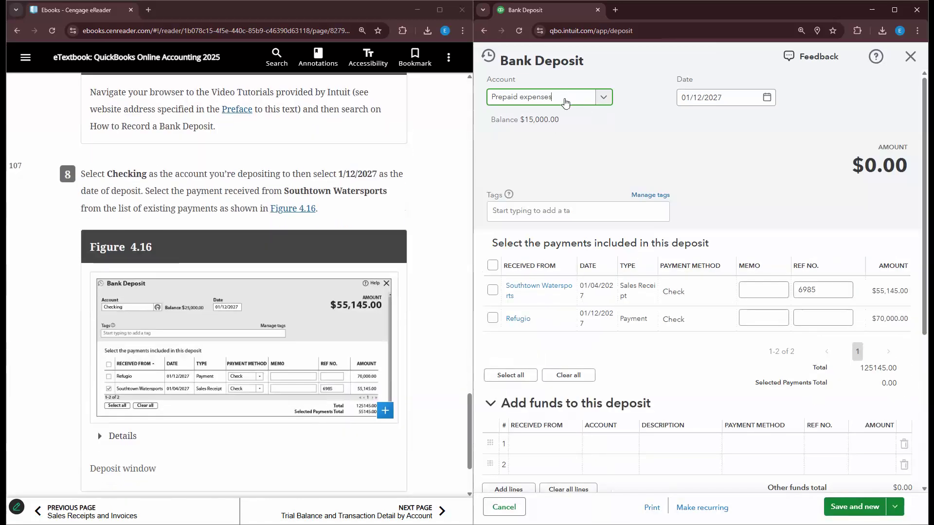
pyautogui.click(603, 98)
pyautogui.click(569, 165)
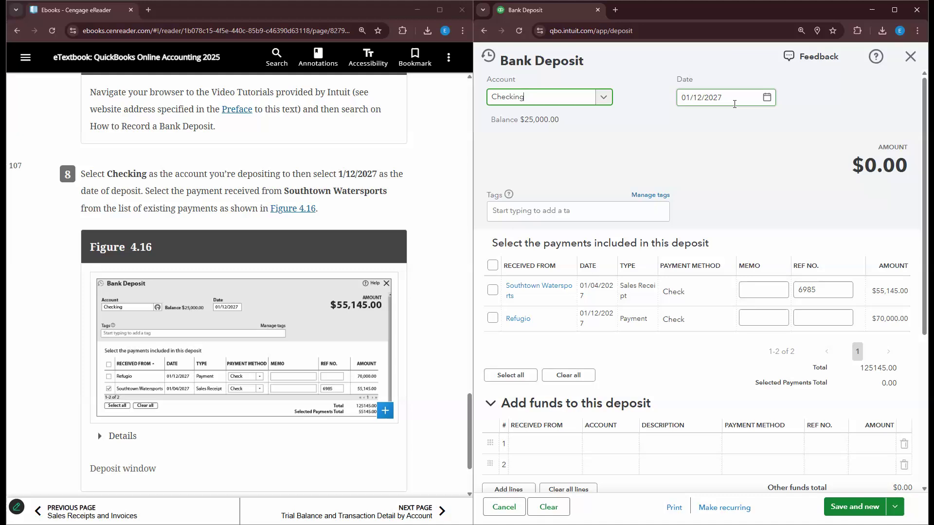
# - Include the $55,145.00 Southtown Watersports payment and save and close the deposit
pyautogui.scroll(-1, 696, 218)
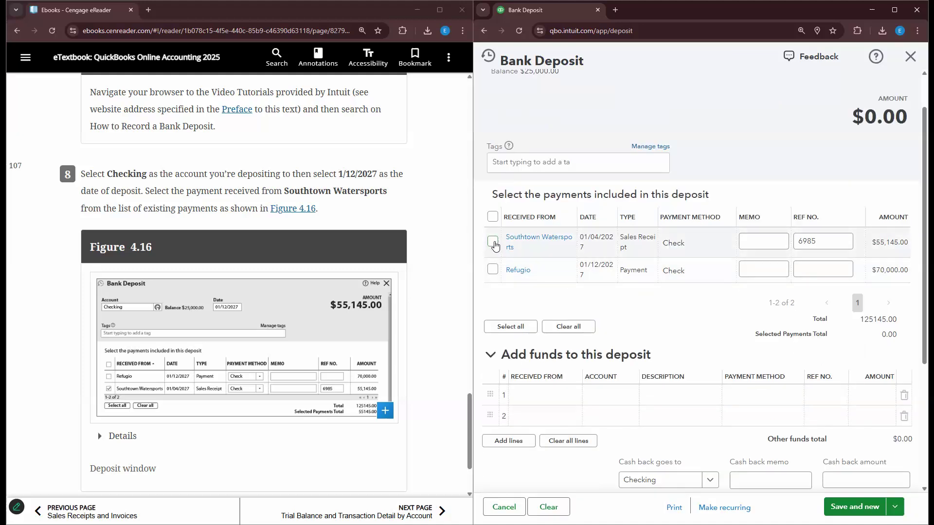
pyautogui.click(493, 241)
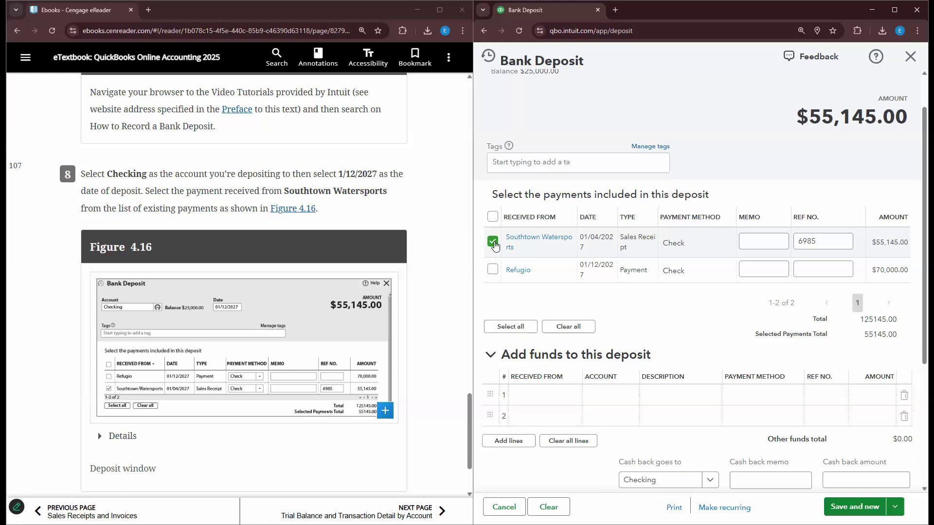
pyautogui.scroll(-2, 392, 235)
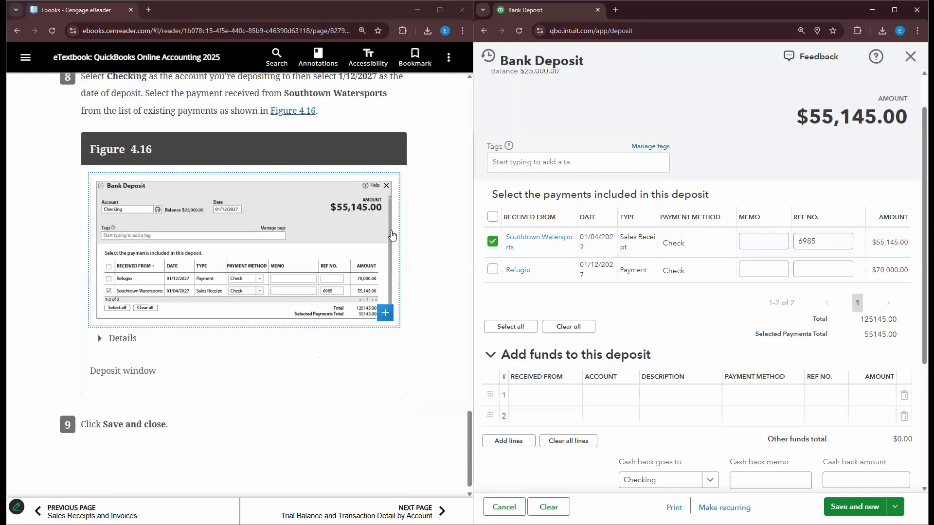
pyautogui.scroll(4, 392, 235)
pyautogui.scroll(-2, 763, 236)
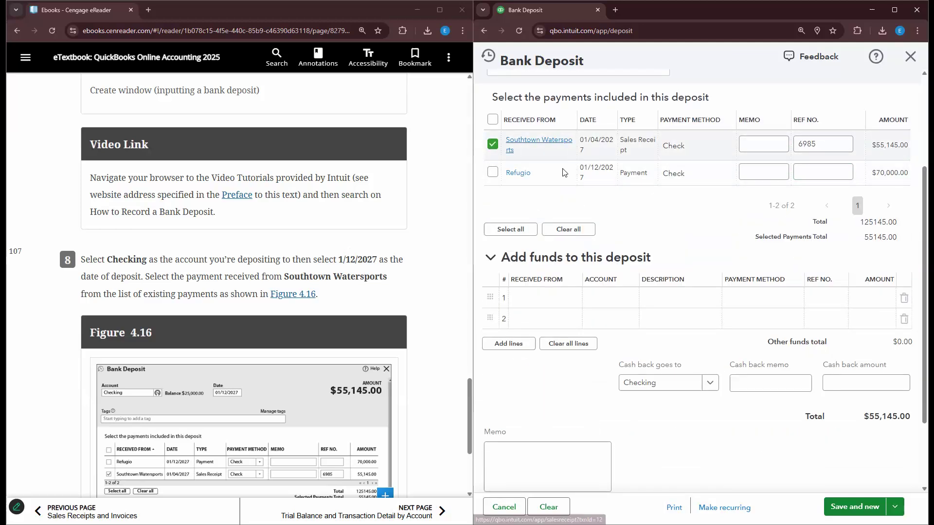
pyautogui.scroll(-1, 448, 252)
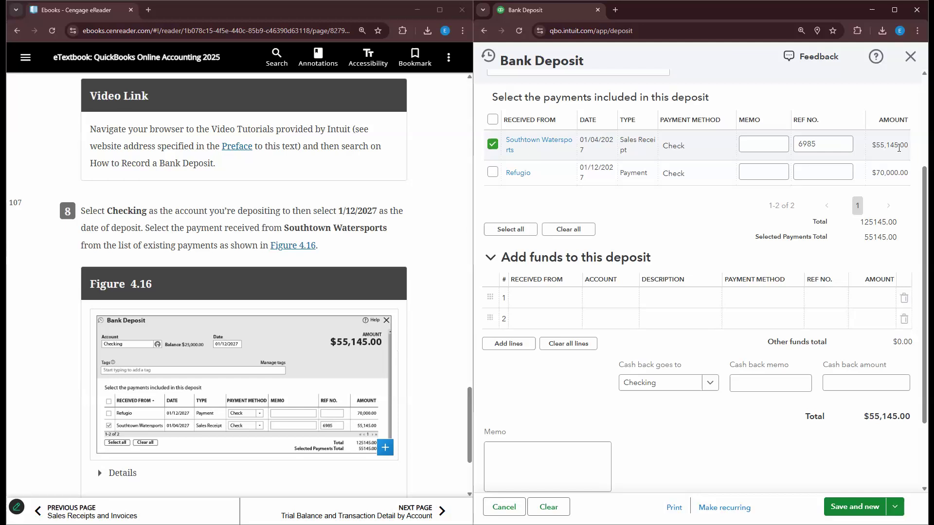
pyautogui.scroll(-3, 329, 300)
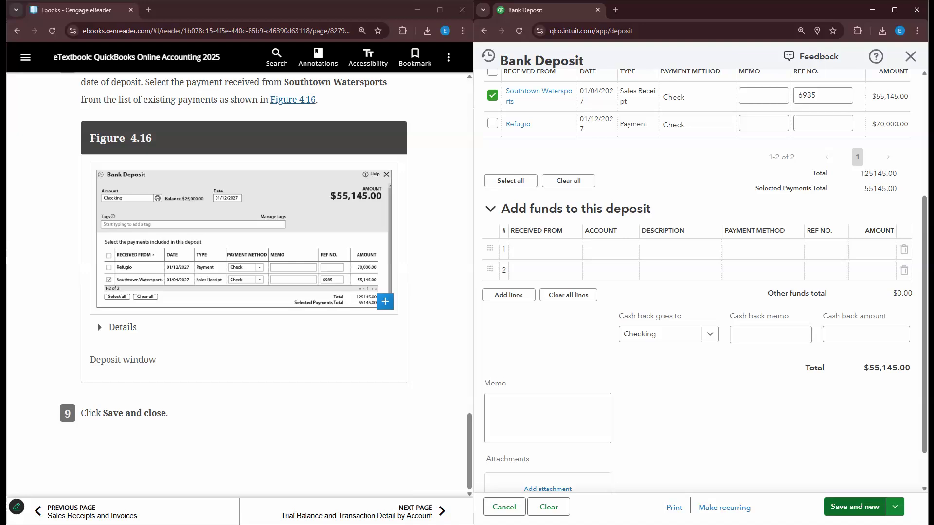
pyautogui.click(863, 510)
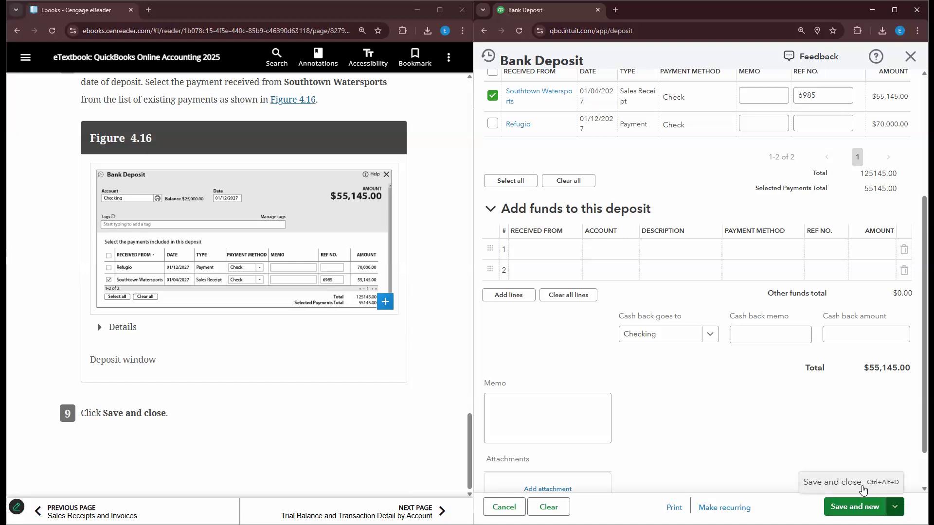
pyautogui.click(855, 507)
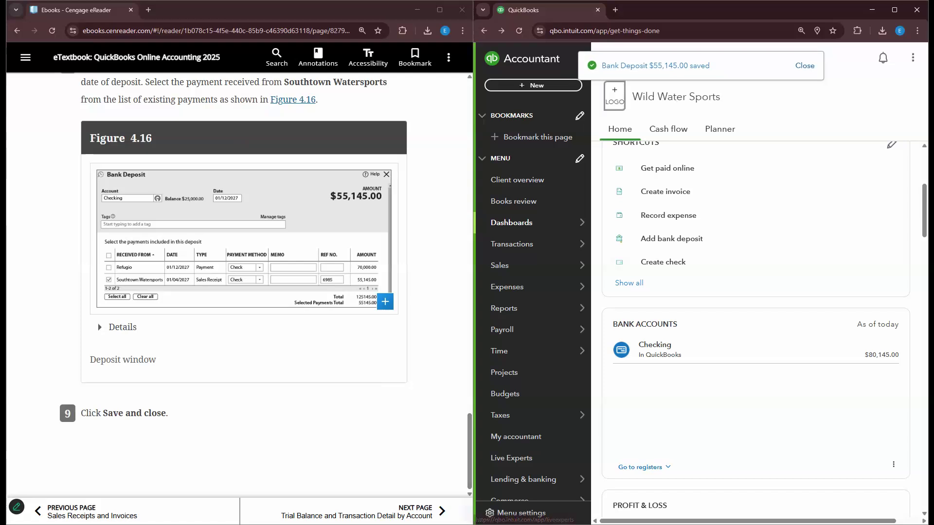
# - Advance the eReader to the Trial Balance and Transaction Detail by Account section
pyautogui.click(440, 510)
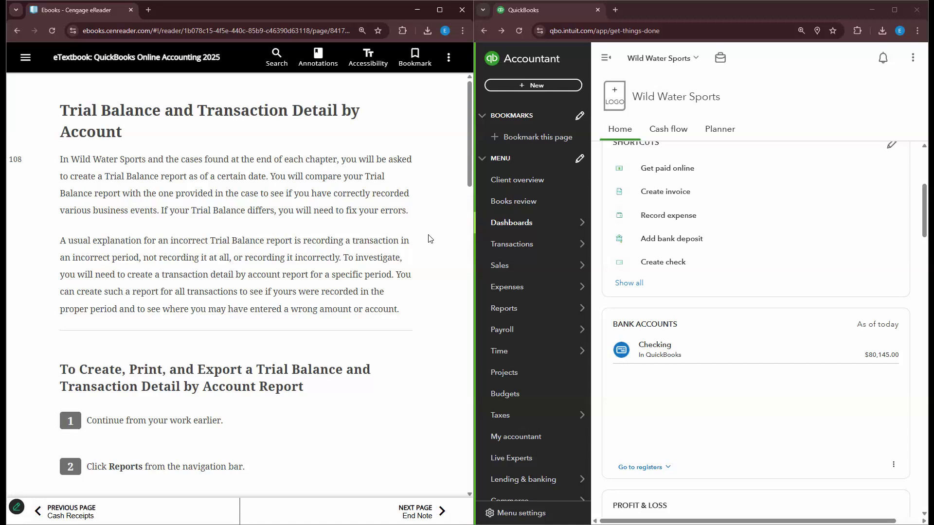
pyautogui.scroll(-1, 328, 265)
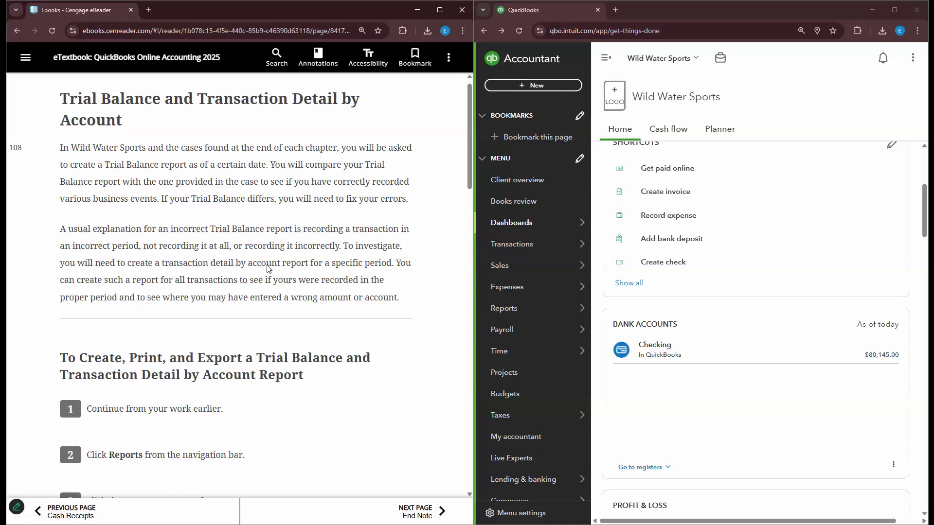
pyautogui.scroll(-1, 140, 202)
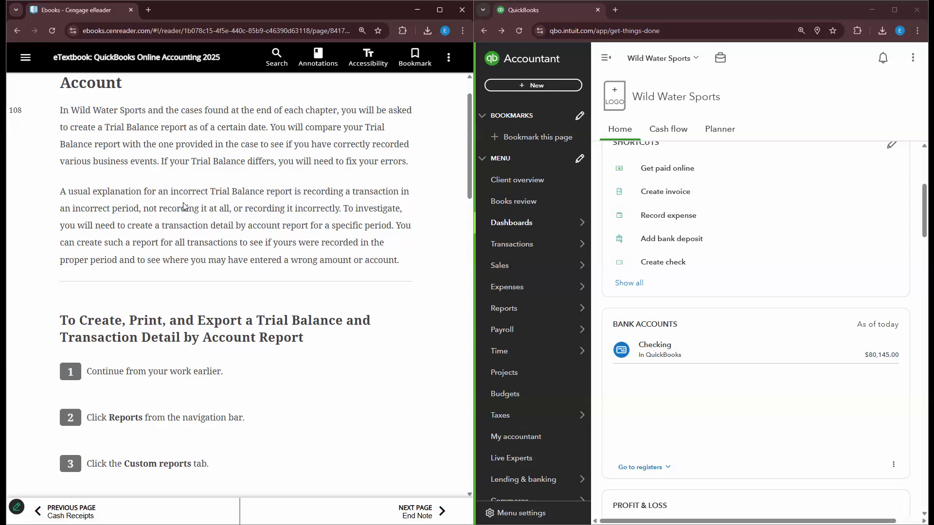
pyautogui.scroll(-1, 184, 203)
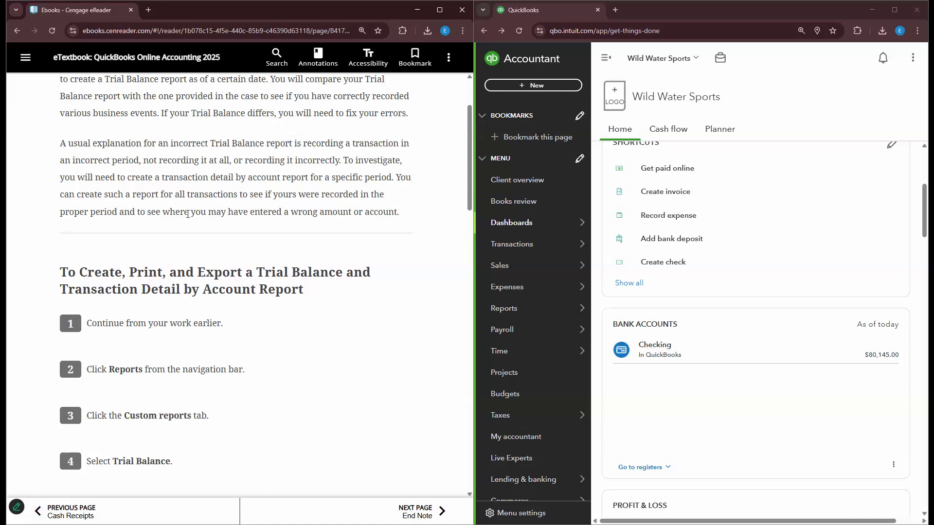
pyautogui.scroll(-1, 188, 214)
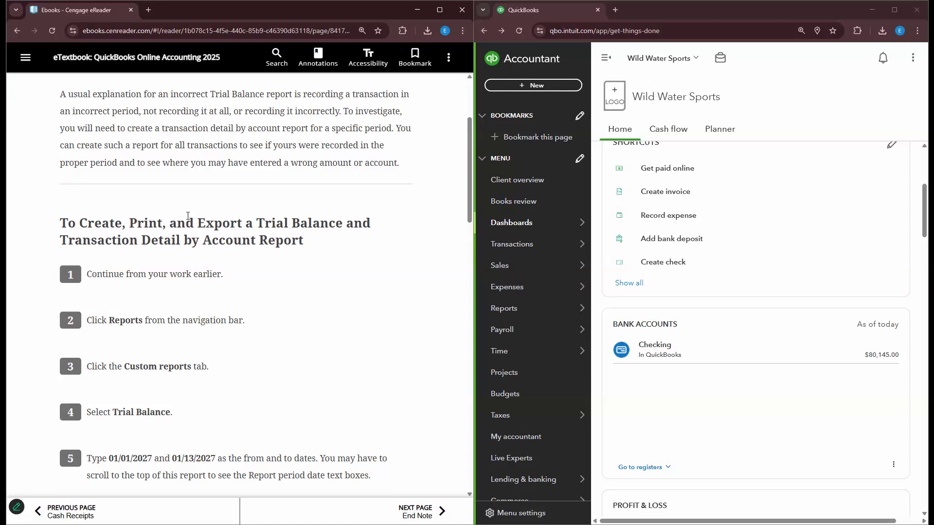
pyautogui.scroll(-1, 318, 280)
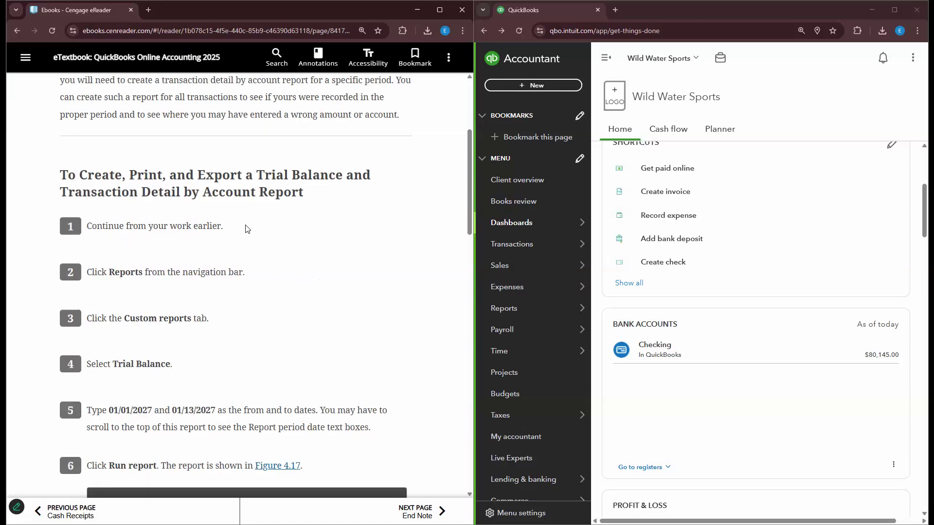
pyautogui.scroll(-1, 247, 229)
pyautogui.scroll(-1, 309, 263)
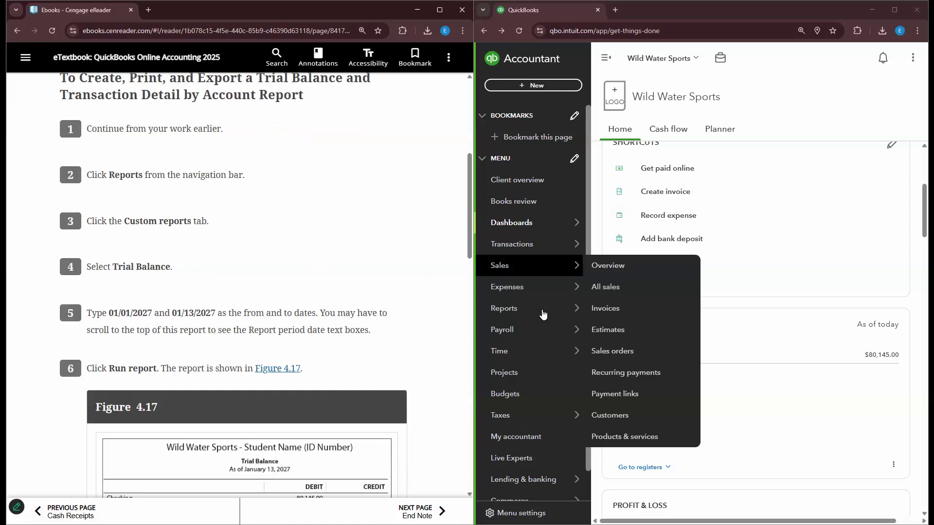
# - Open the saved Trial Balance report from the custom reports list
pyautogui.moveTo(542, 311)
pyautogui.click(619, 331)
pyautogui.scroll(-1, 308, 248)
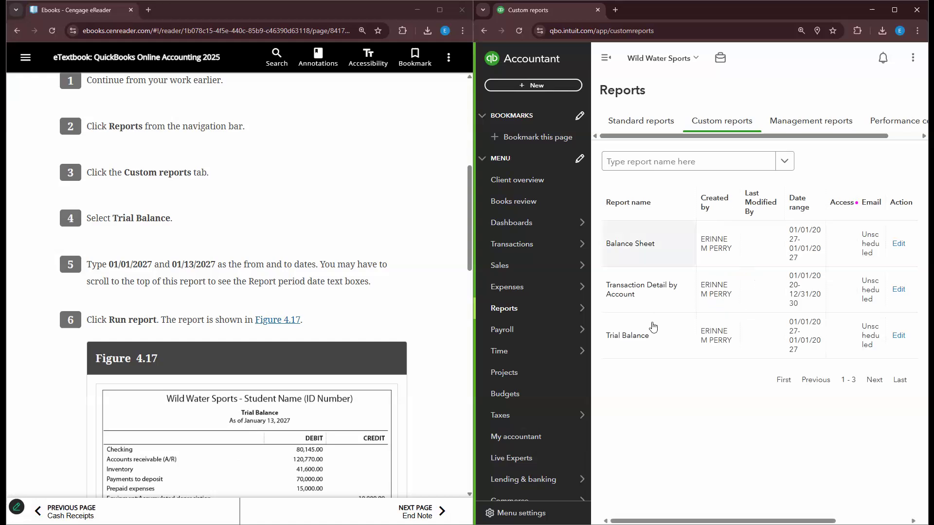
pyautogui.click(631, 339)
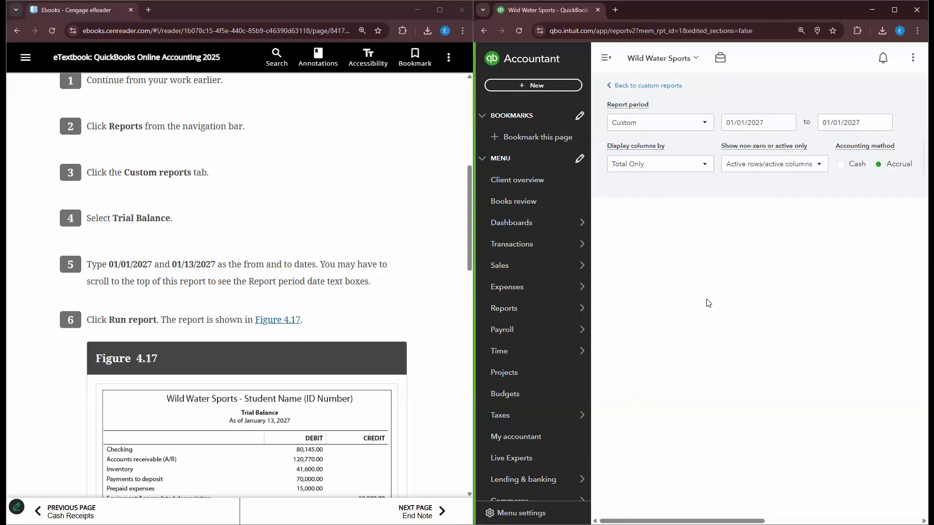
pyautogui.scroll(-1, 684, 223)
pyautogui.scroll(1, 593, 90)
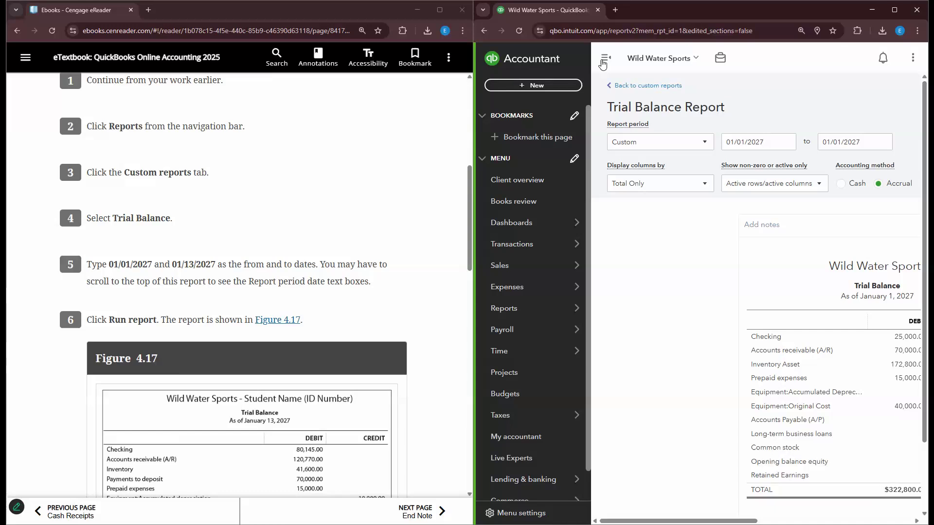
# - Change the end date to 01/13/2027 and run the report for 01/01/2027–01/13/2027
pyautogui.click(624, 137)
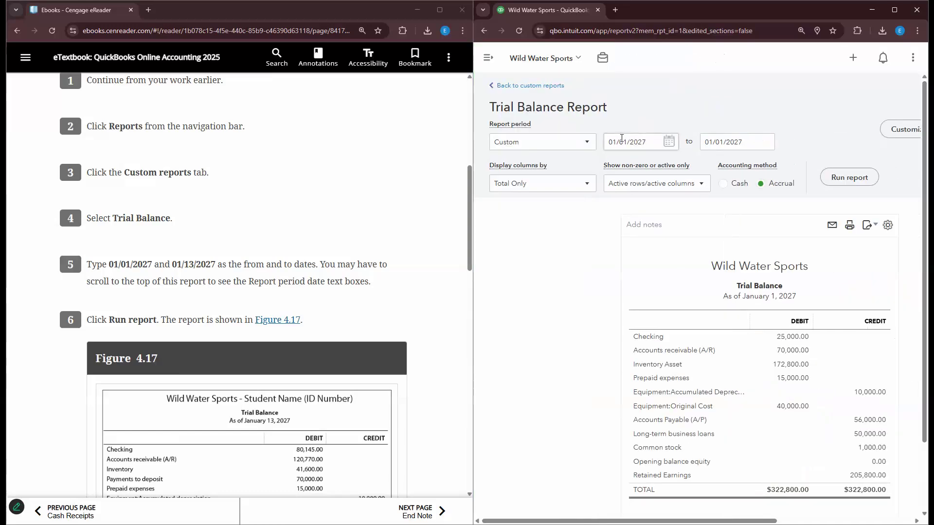
pyautogui.click(727, 141)
pyautogui.tripleClick(727, 140)
pyautogui.click(727, 140)
pyautogui.press('BackSpace')
pyautogui.press('BackSpace')
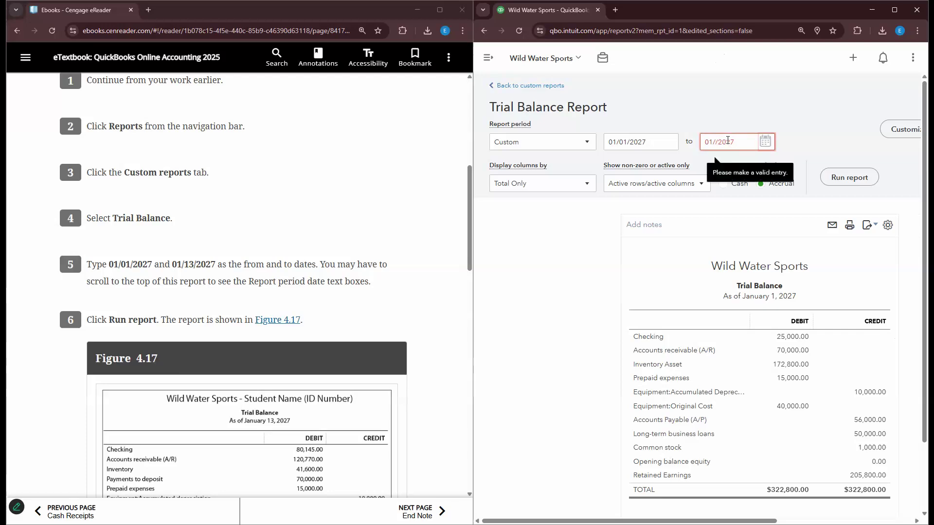
pyautogui.write('13')
pyautogui.click(839, 181)
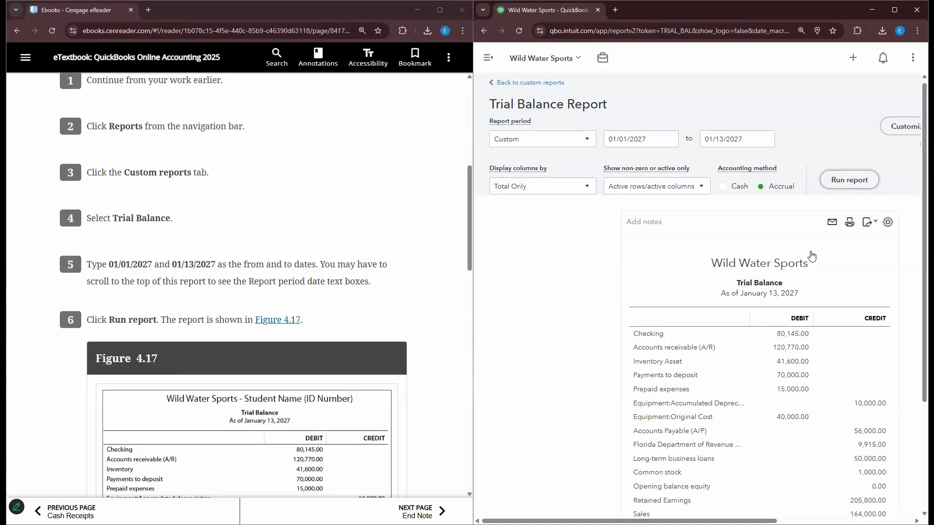
pyautogui.scroll(-1, 632, 275)
pyautogui.scroll(-4, 369, 282)
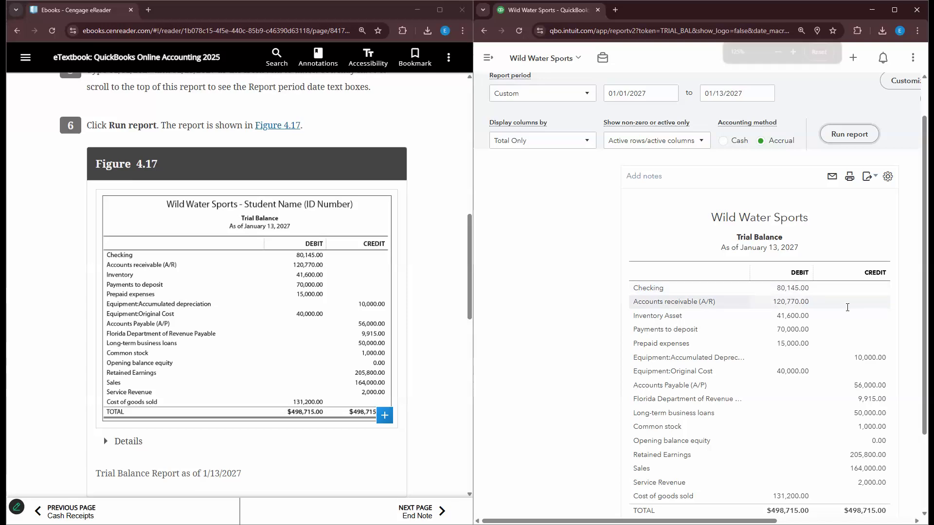
pyautogui.hotkey('ctrl', '+')
pyautogui.hotkey('ctrl', '+')
pyautogui.scroll(3, 890, 411)
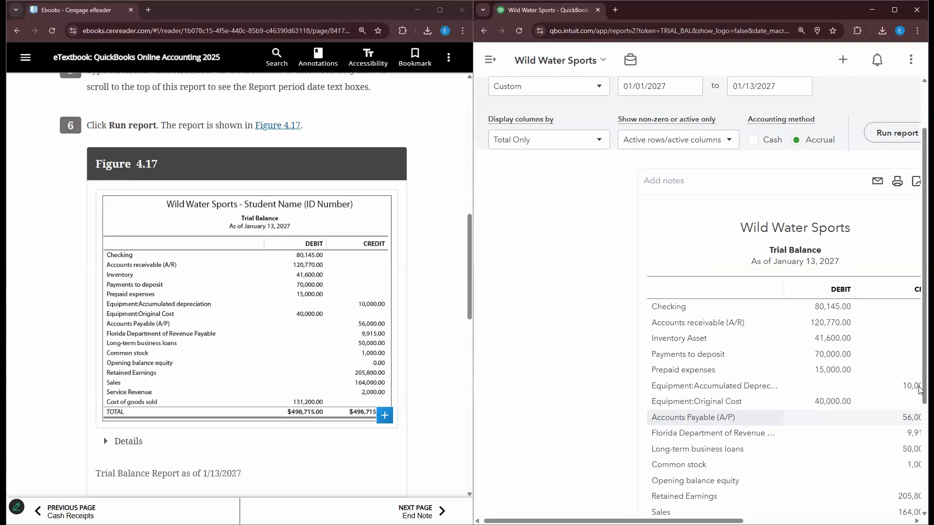
pyautogui.scroll(-1, 920, 401)
pyautogui.scroll(-1, 920, 402)
pyautogui.hscroll(1, 919, 401)
pyautogui.hscroll(4, 697, 300)
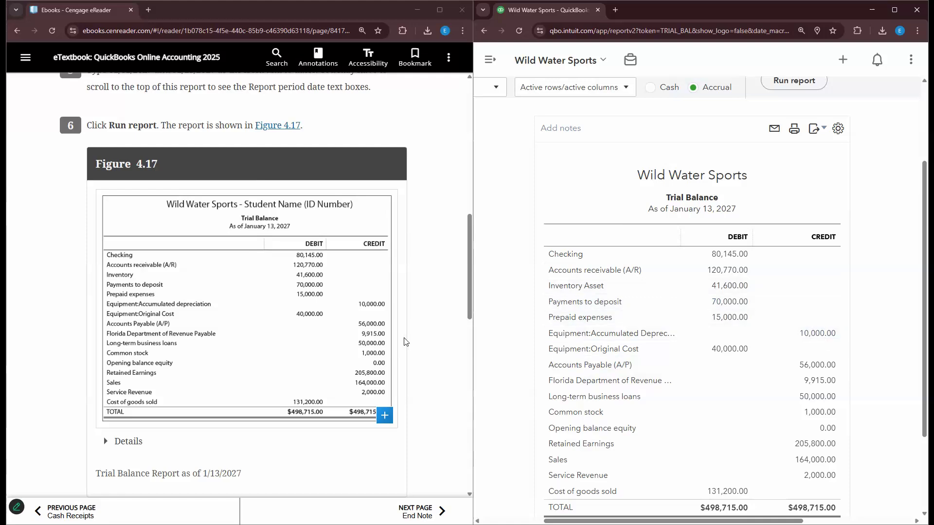
pyautogui.scroll(-1, 404, 342)
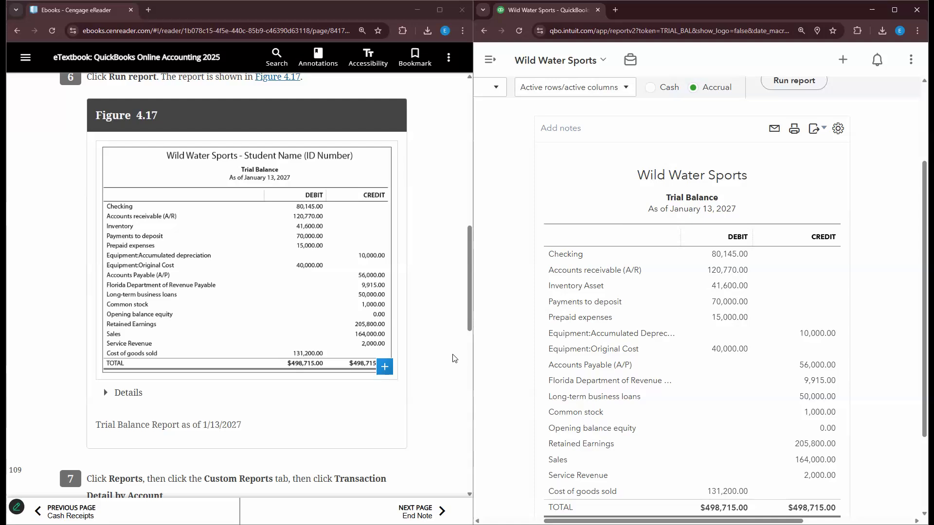
pyautogui.scroll(-3, 453, 360)
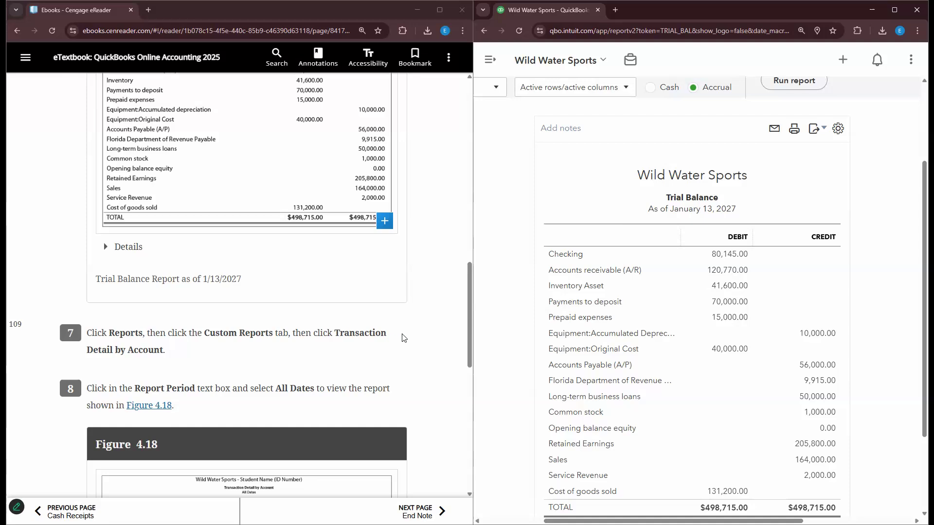
pyautogui.scroll(2, 581, 168)
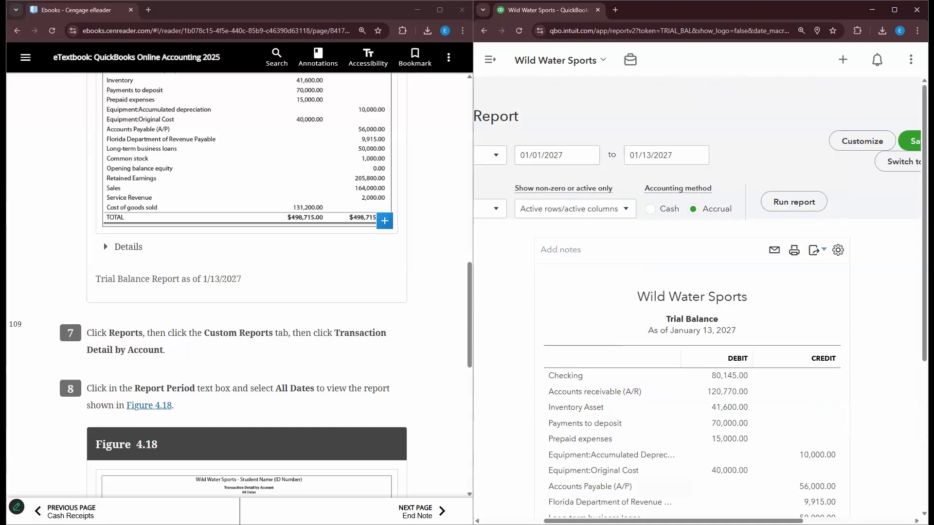
# - Go back to custom reports and open the Transaction Detail by Account report
pyautogui.hscroll(-5, 508, 508)
pyautogui.click(558, 94)
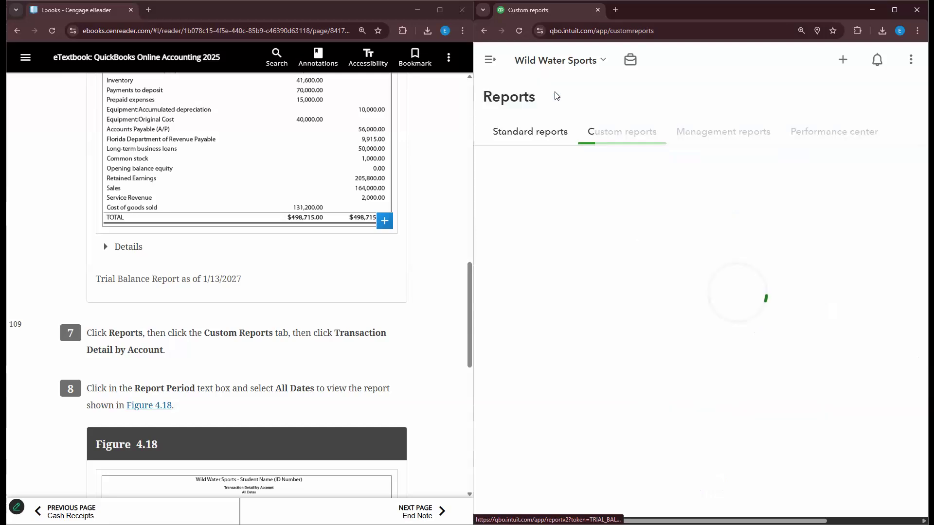
pyautogui.click(563, 305)
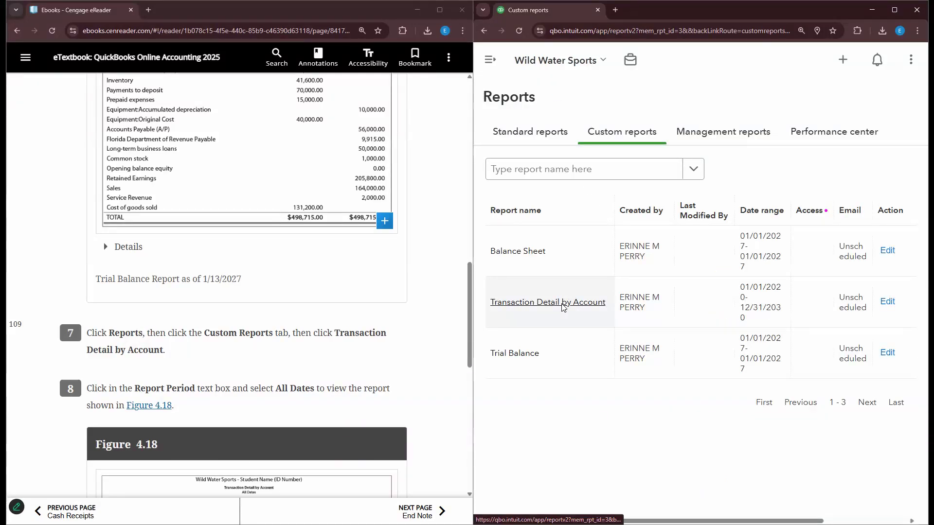
pyautogui.scroll(-3, 563, 307)
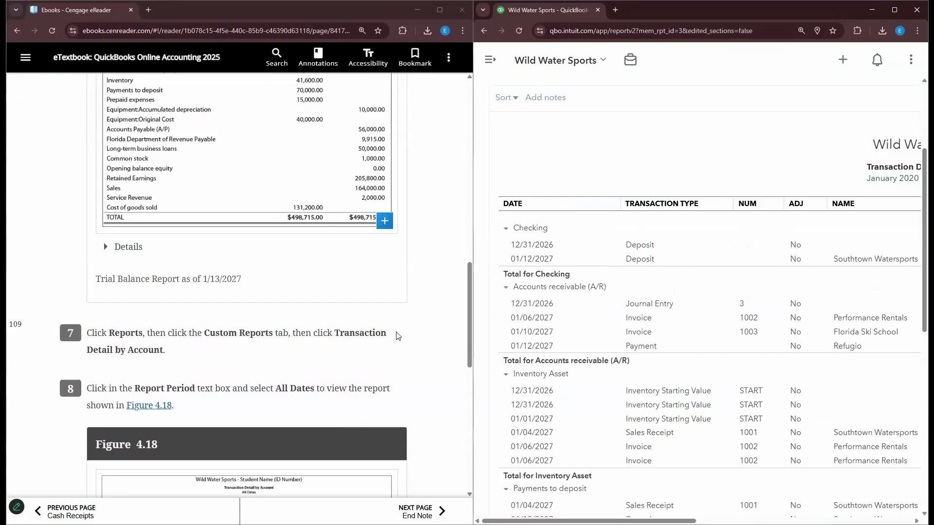
pyautogui.scroll(-1, 387, 349)
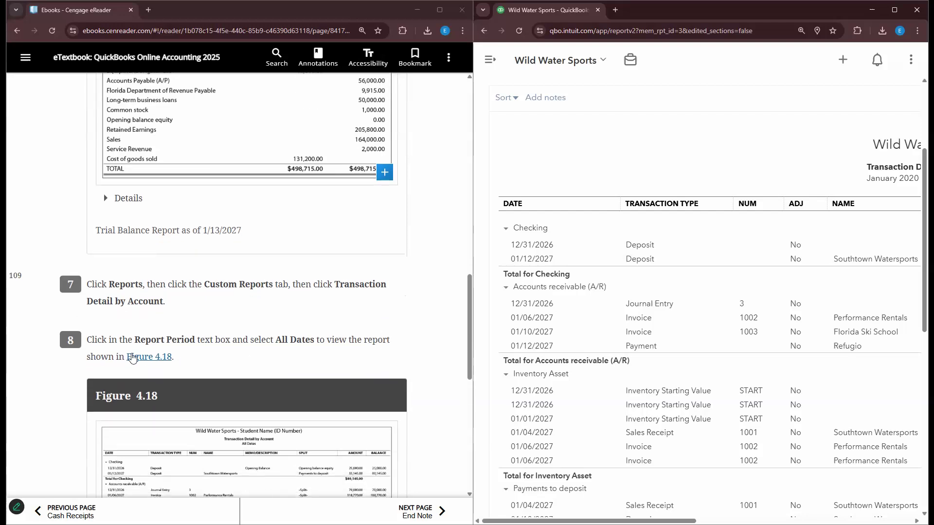
pyautogui.scroll(1, 158, 354)
pyautogui.scroll(1, 159, 355)
pyautogui.scroll(3, 637, 277)
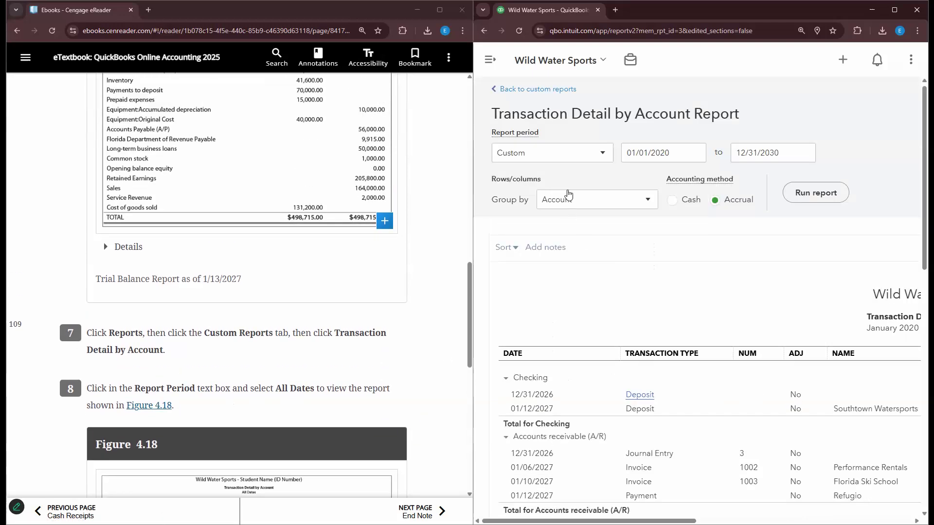
# - Rerun the report with the period set to All Dates and review the results
pyautogui.click(567, 159)
pyautogui.click(555, 178)
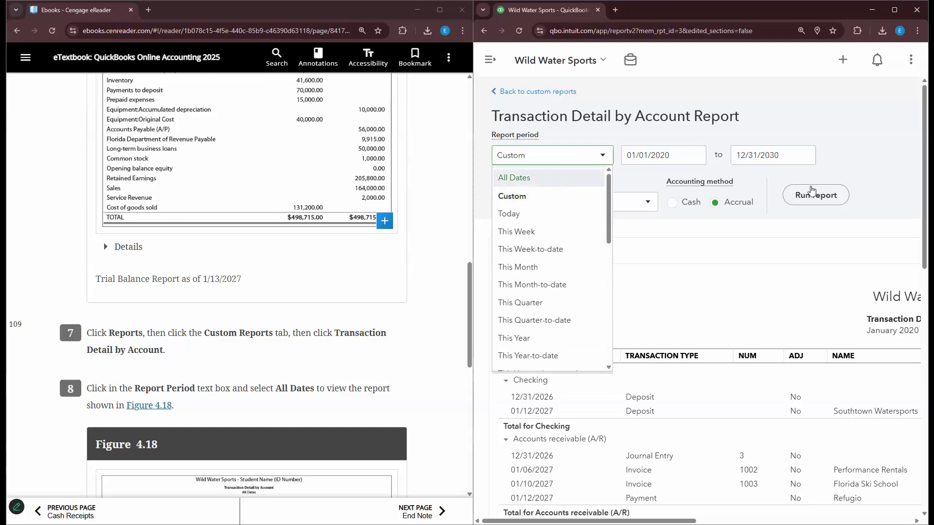
pyautogui.click(816, 195)
pyautogui.scroll(-6, 360, 344)
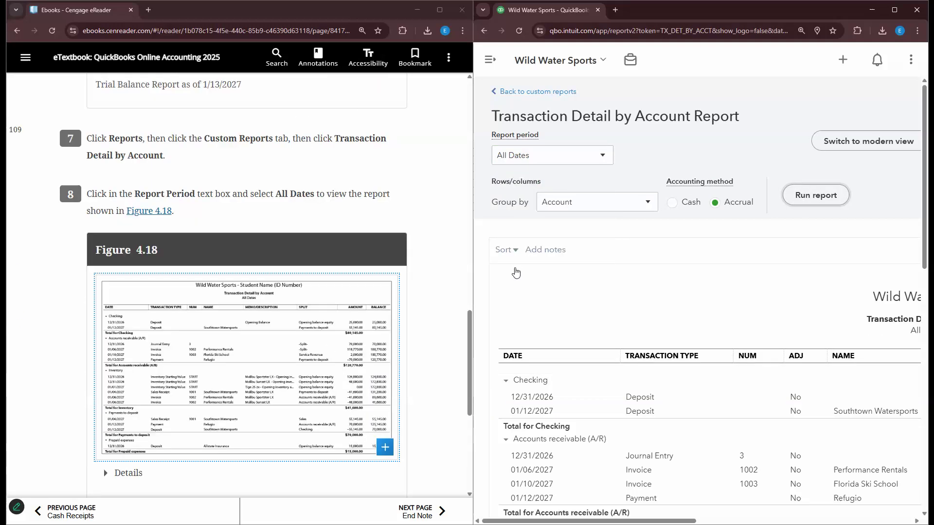
pyautogui.scroll(-2, 583, 358)
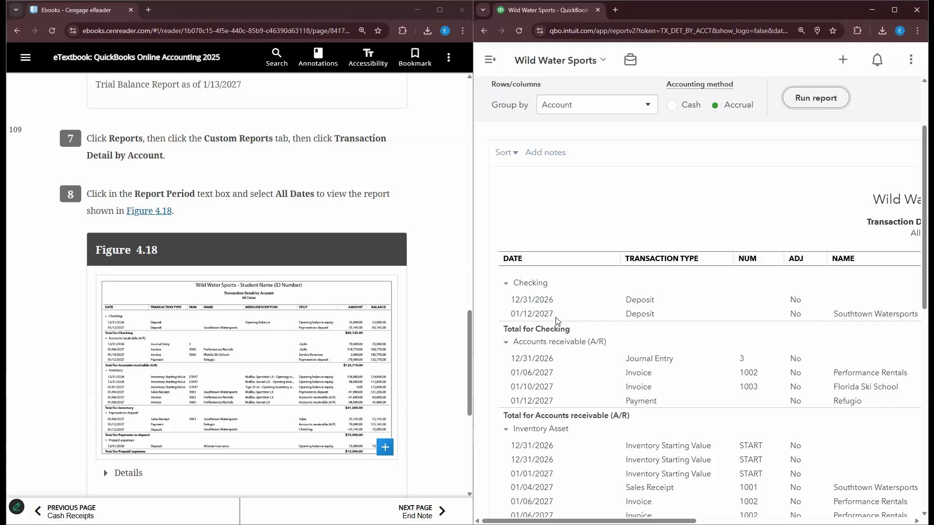
pyautogui.scroll(-1, 557, 321)
pyautogui.scroll(-1, 379, 342)
pyautogui.scroll(-5, 379, 342)
pyautogui.scroll(2, 700, 292)
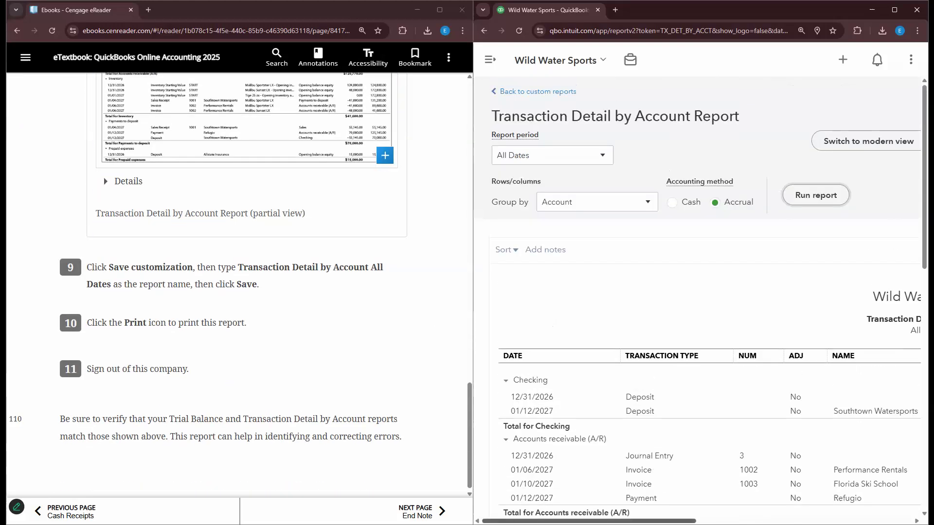
pyautogui.hscroll(5, 920, 250)
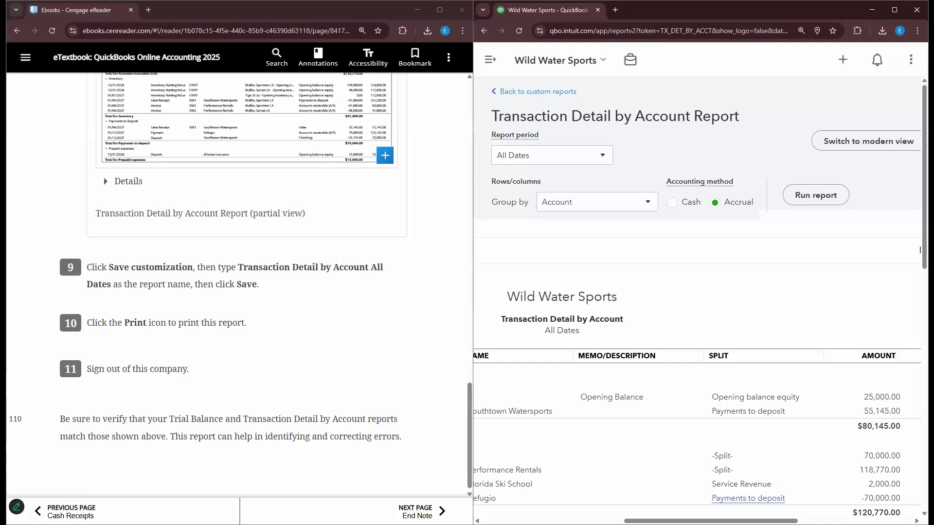
pyautogui.moveTo(749, 521); pyautogui.dragTo(918, 240)
pyautogui.moveTo(672, 164); pyautogui.dragTo(655, 136)
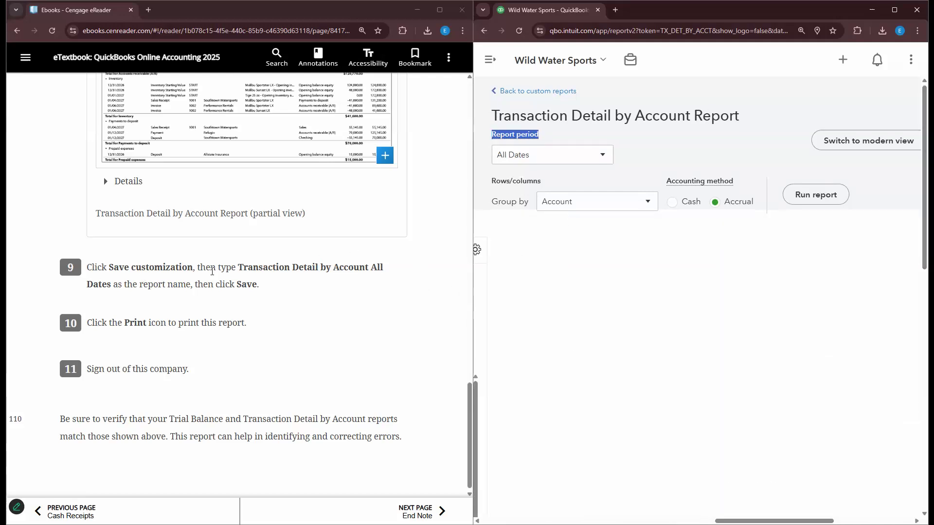
# - Maximize QuickBooks and save the All Dates report as a custom report
pyautogui.click(895, 10)
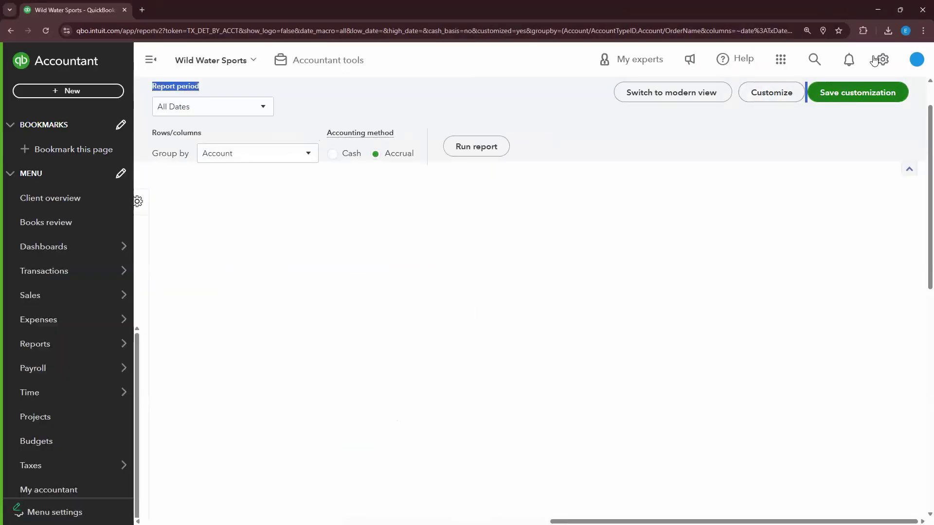
pyautogui.click(855, 95)
pyautogui.click(872, 290)
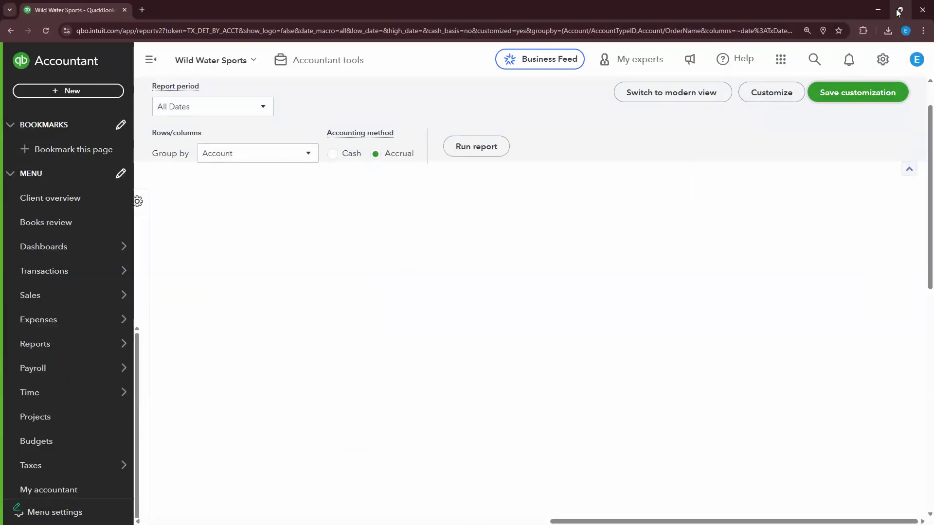
# - Restore the window at full screen height and show the Split, Amount and Balance columns
pyautogui.click(898, 11)
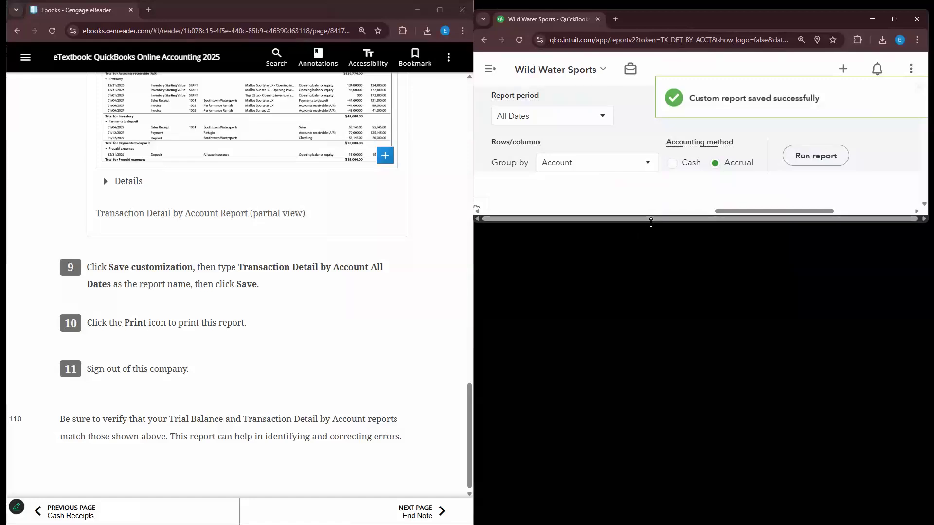
pyautogui.moveTo(651, 222); pyautogui.dragTo(652, 523)
pyautogui.scroll(-1, 217, 329)
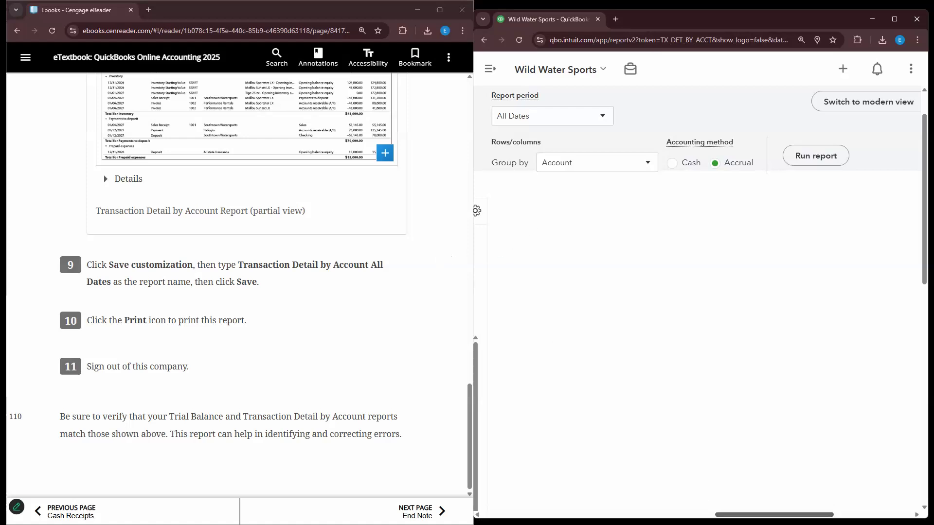
pyautogui.moveTo(788, 515); pyautogui.dragTo(744, 515)
# - Preview the report for printing and PDF export, then turn the eBook to the End Note page
pyautogui.click(719, 211)
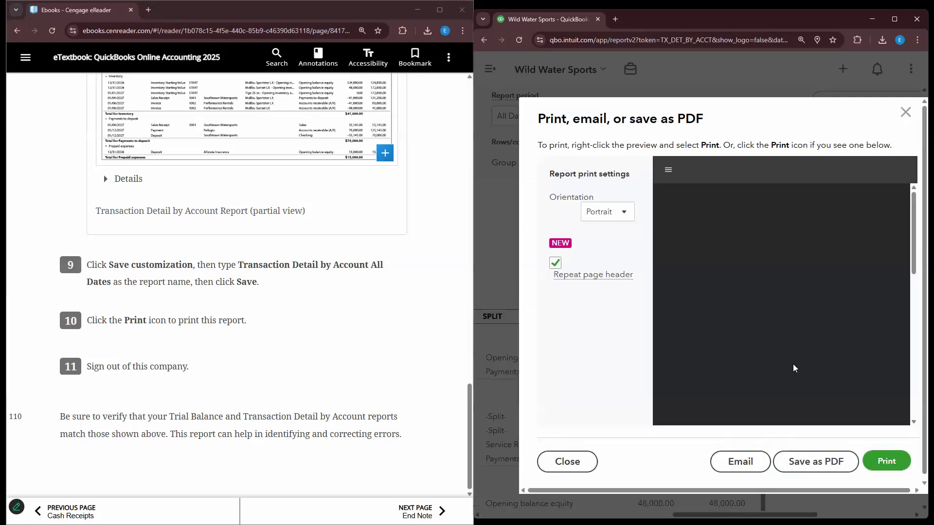
pyautogui.click(904, 113)
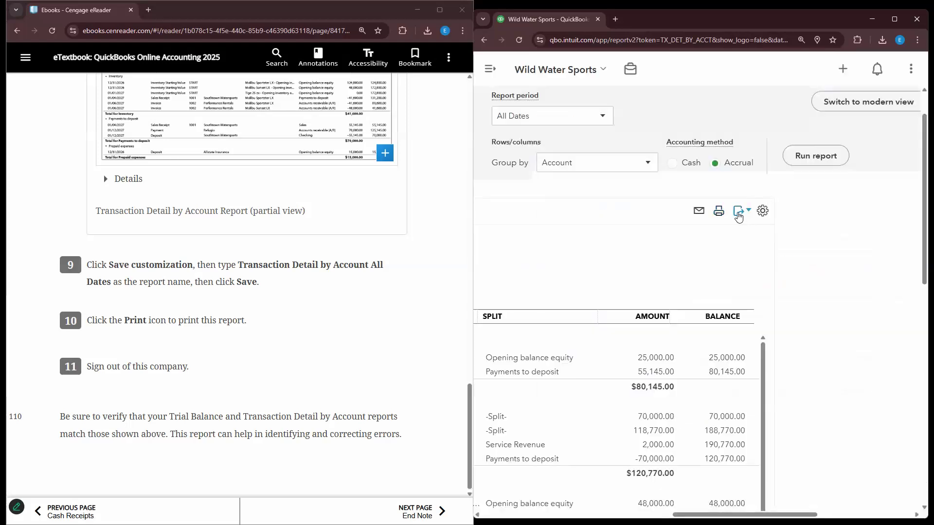
pyautogui.click(739, 214)
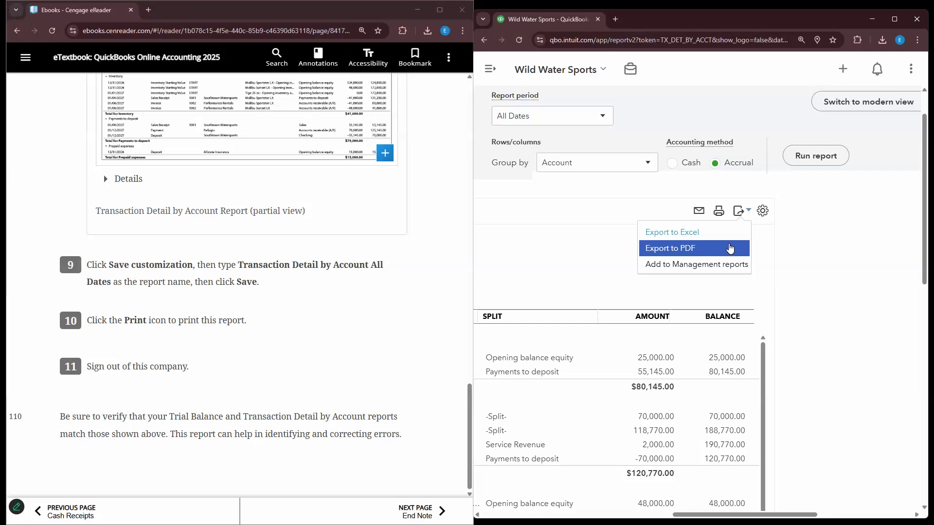
pyautogui.click(703, 212)
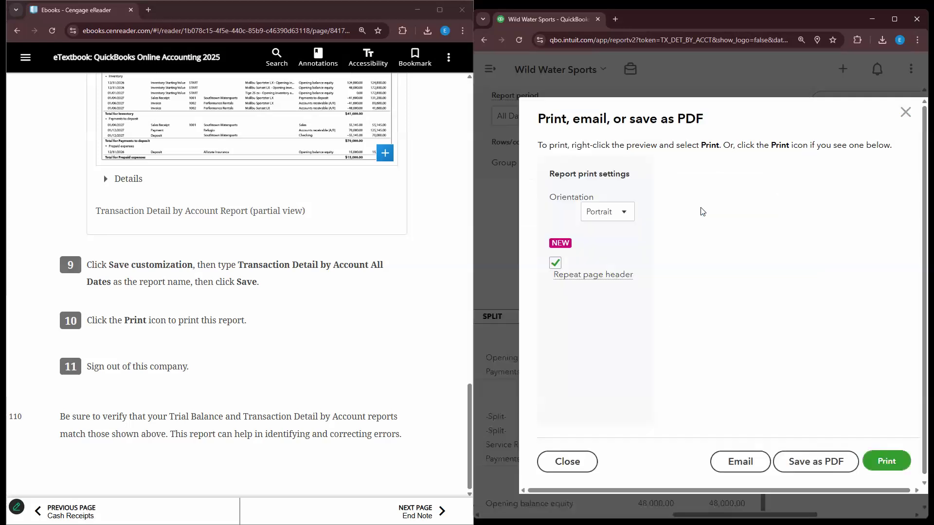
pyautogui.click(905, 112)
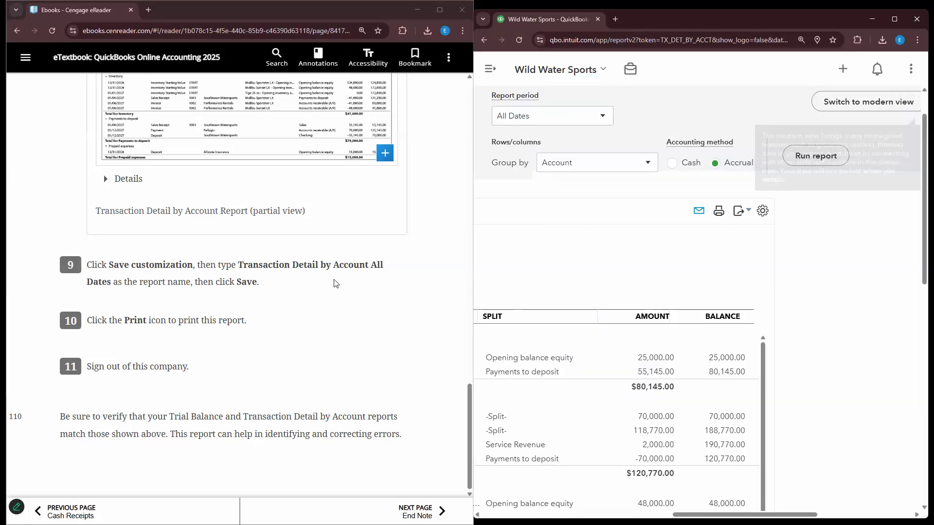
pyautogui.click(262, 376)
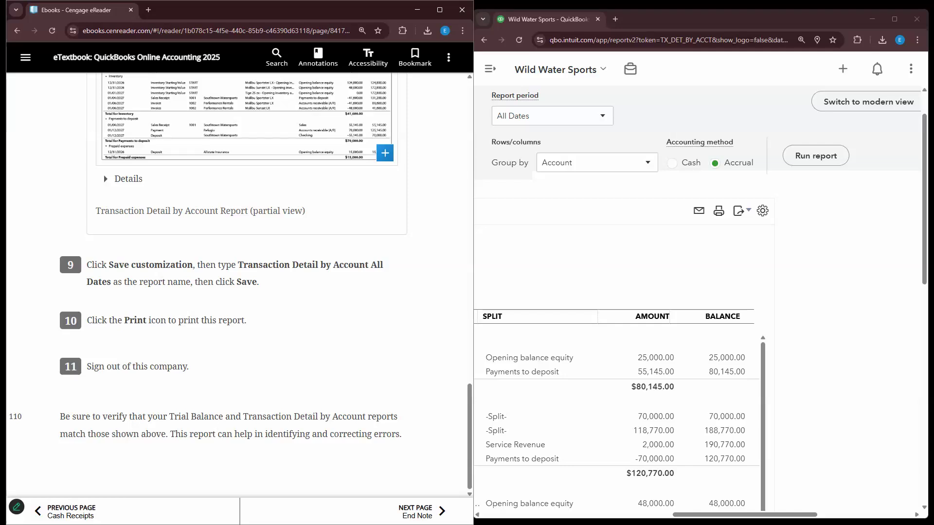
pyautogui.click(419, 512)
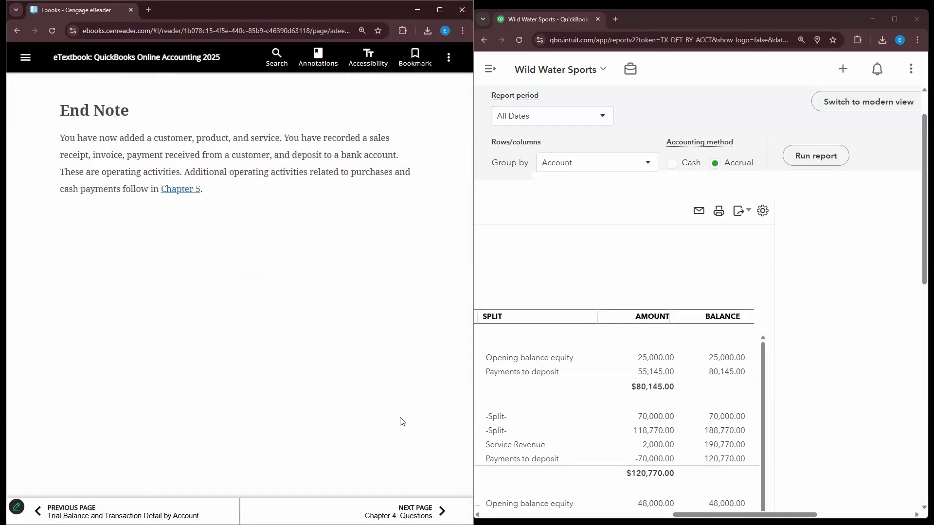